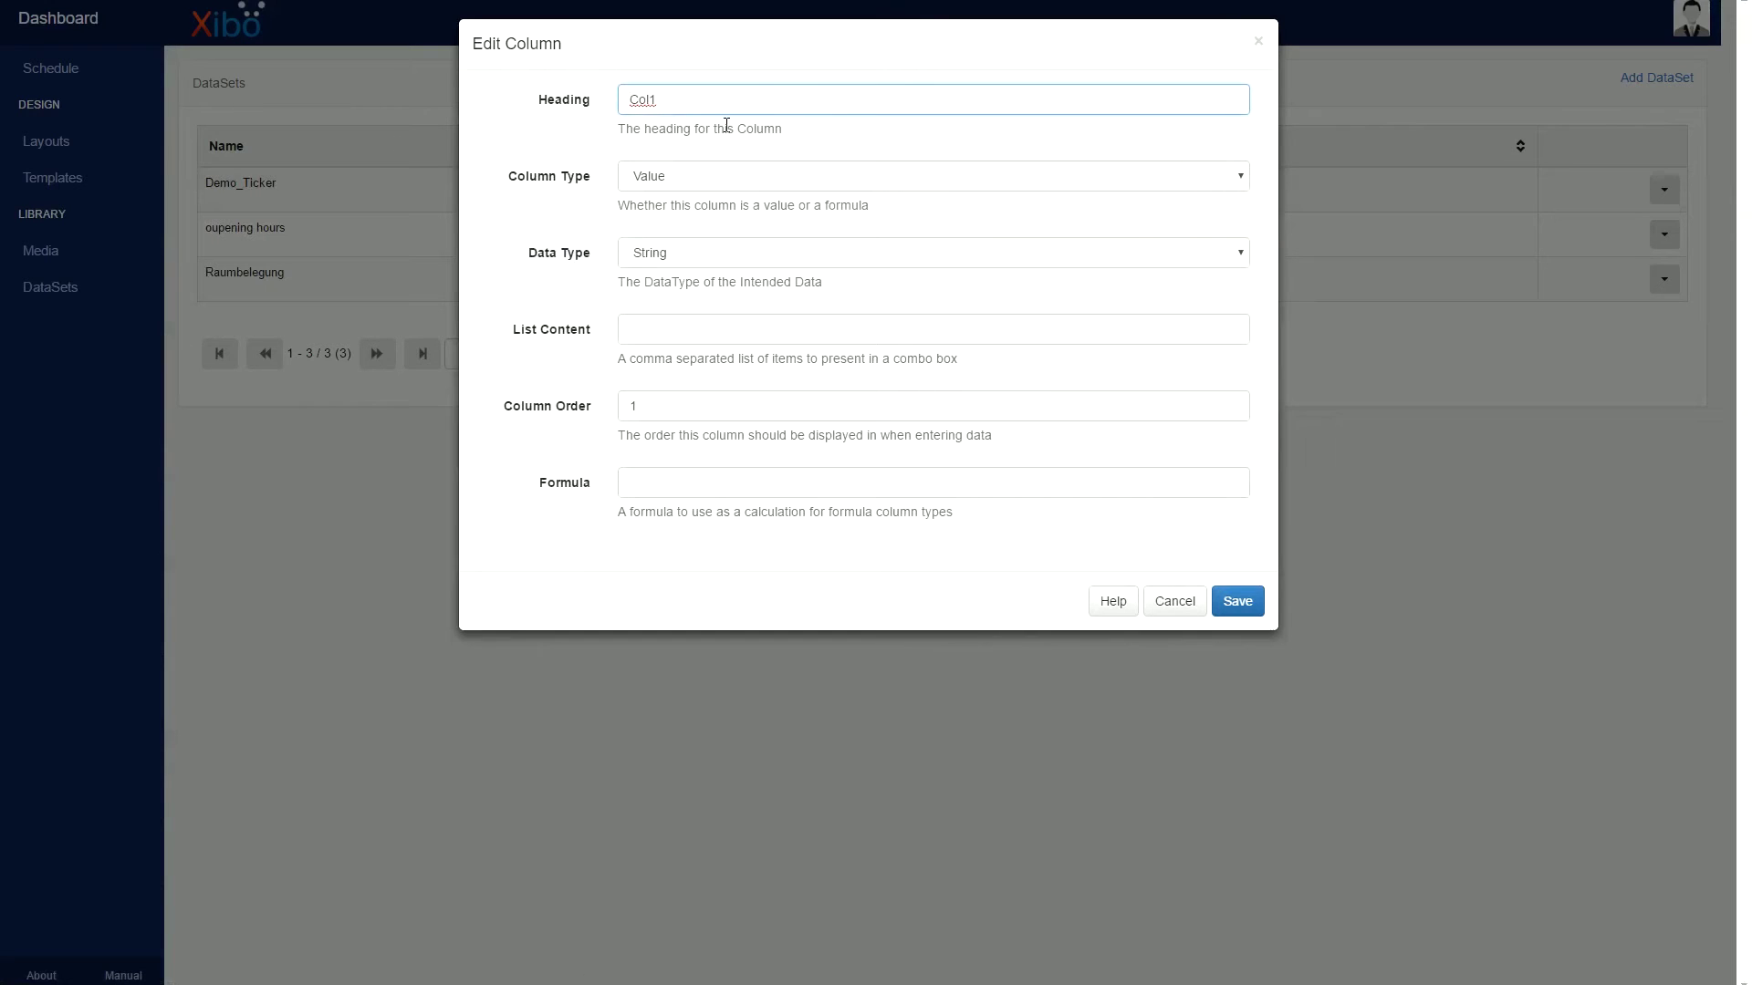
Rename the first Demo_Ticker column to Date, set its data type to Date, and save it.
type("Date")
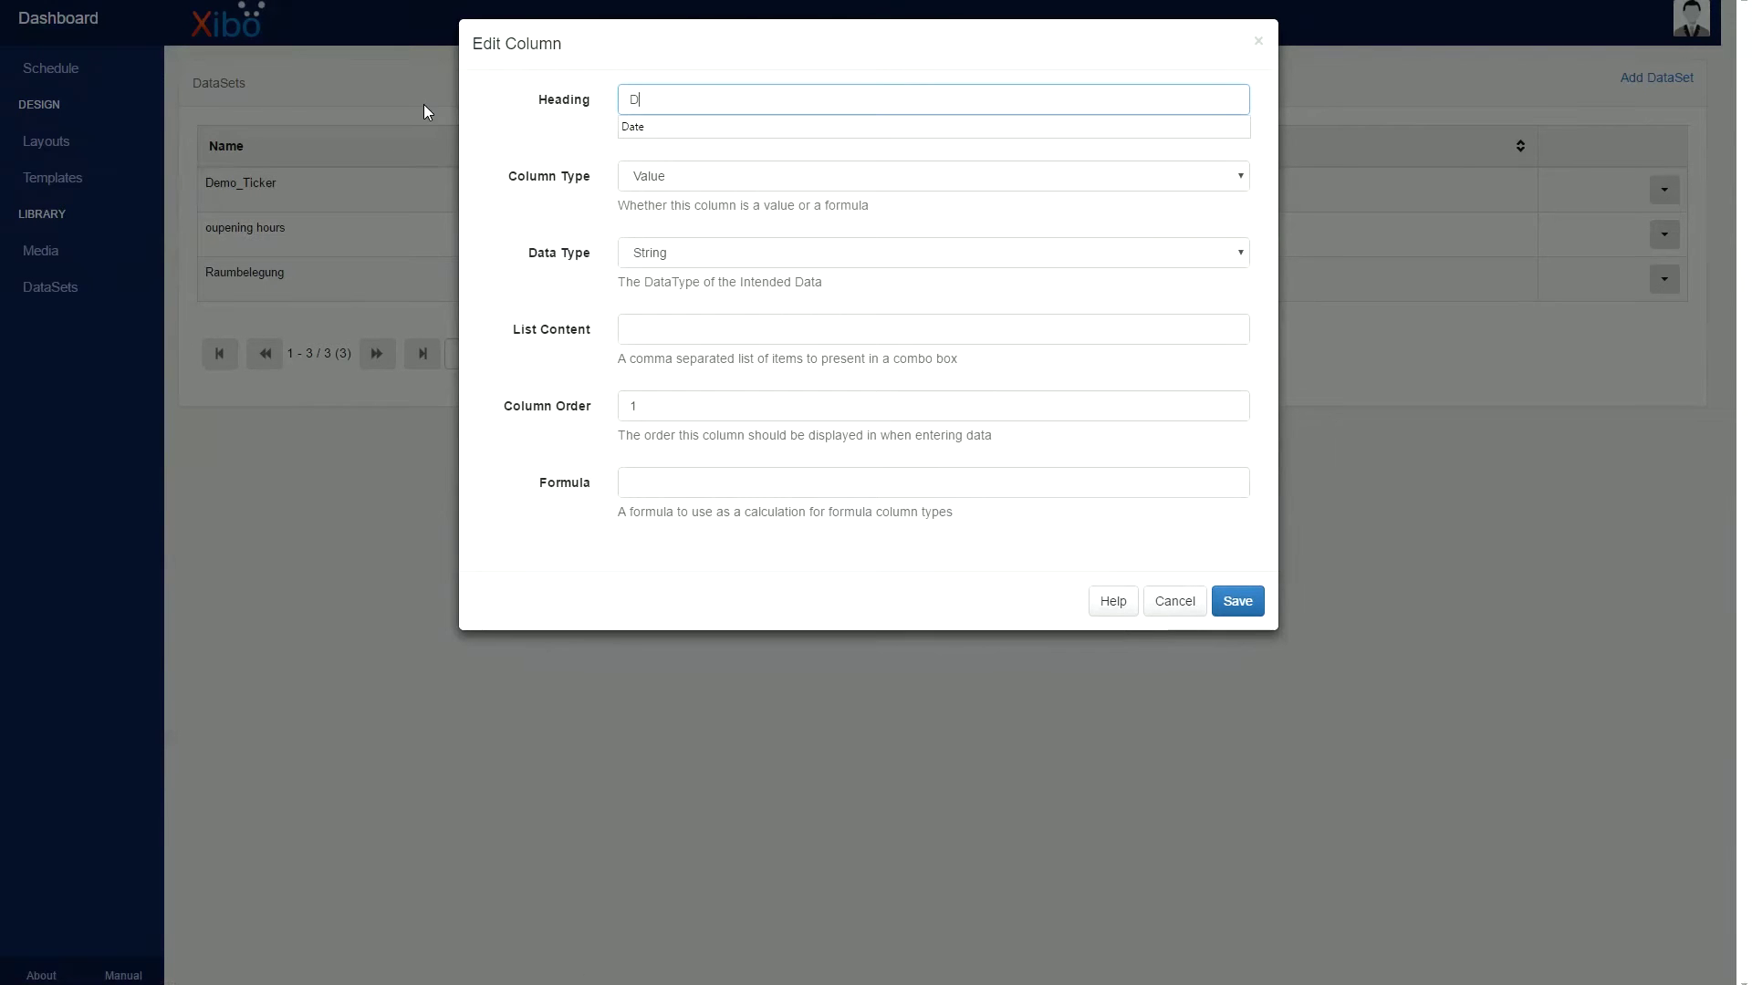
key("Tab")
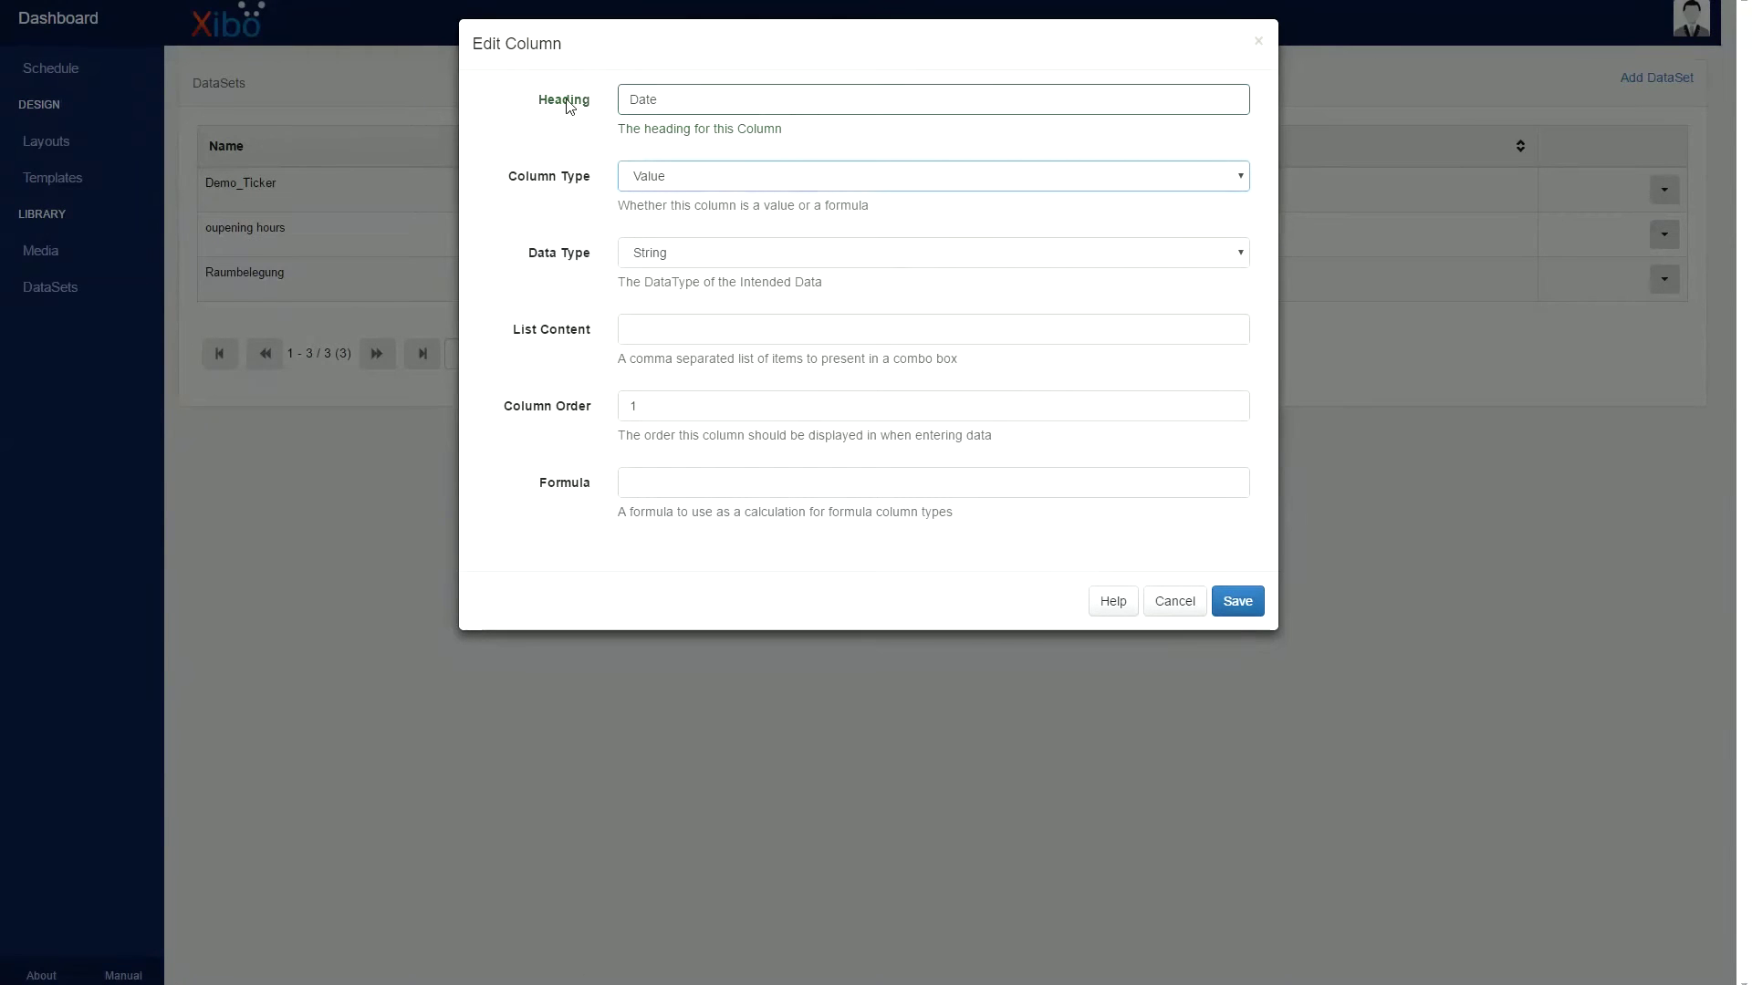
left_click(774, 179)
left_click(723, 201)
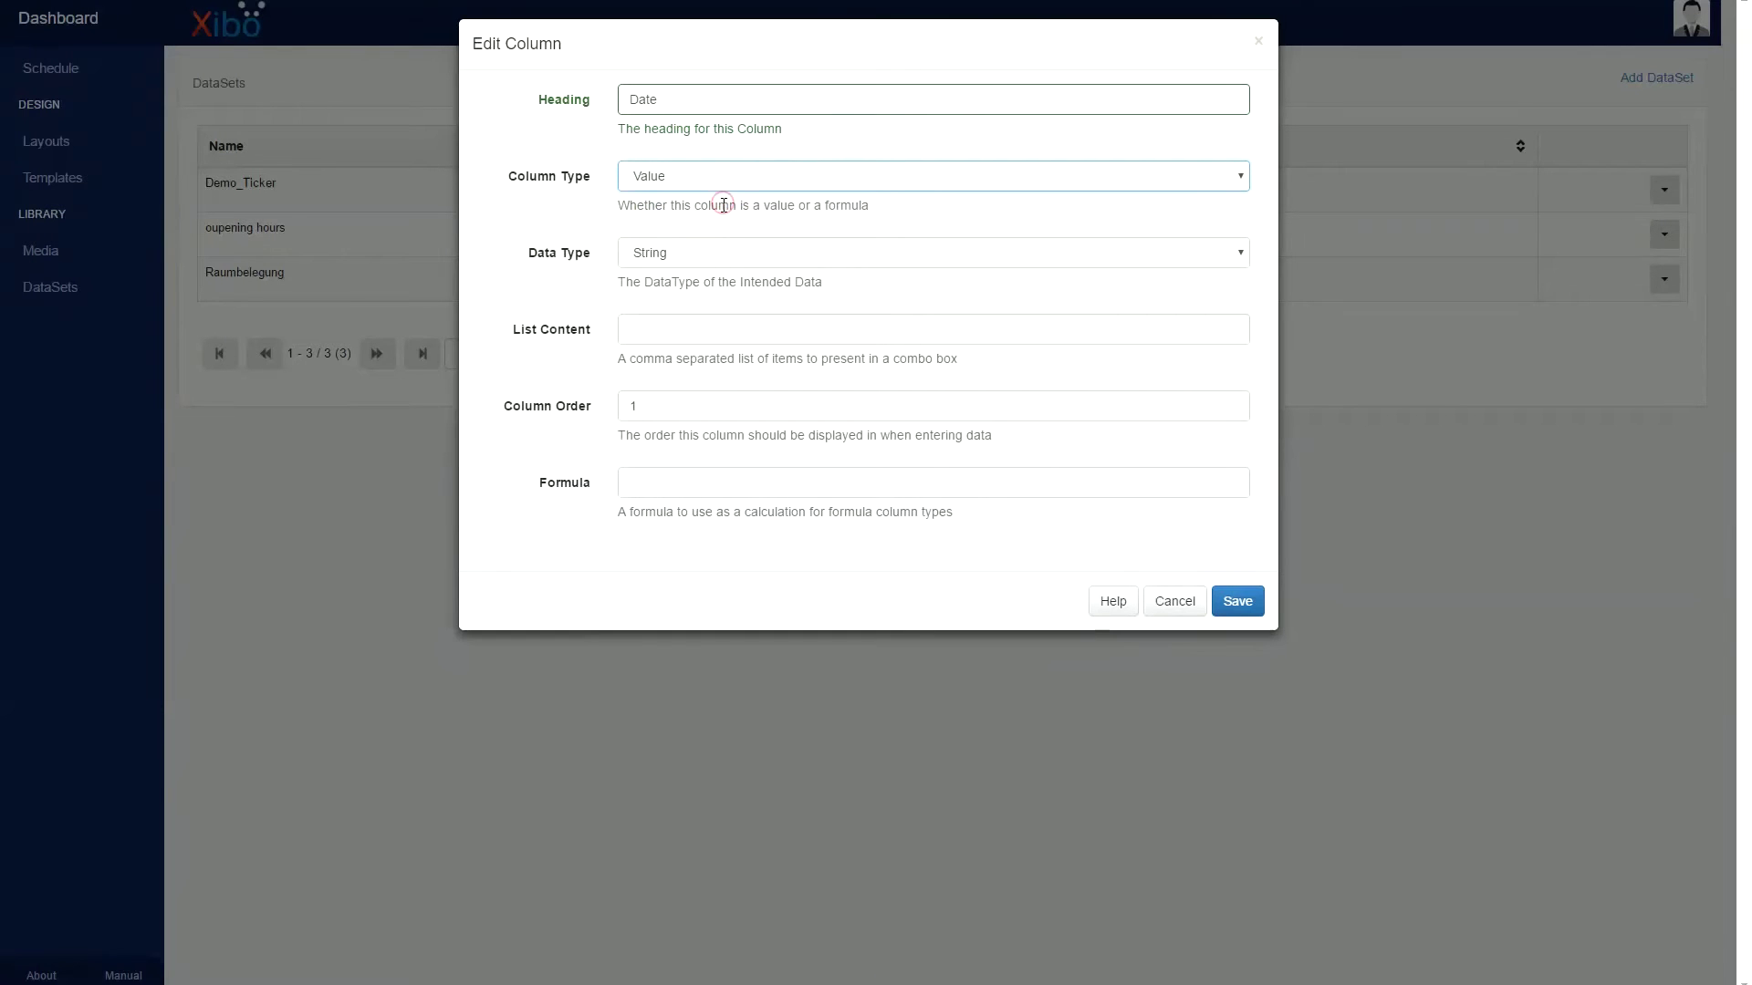
left_click(713, 255)
left_click(695, 306)
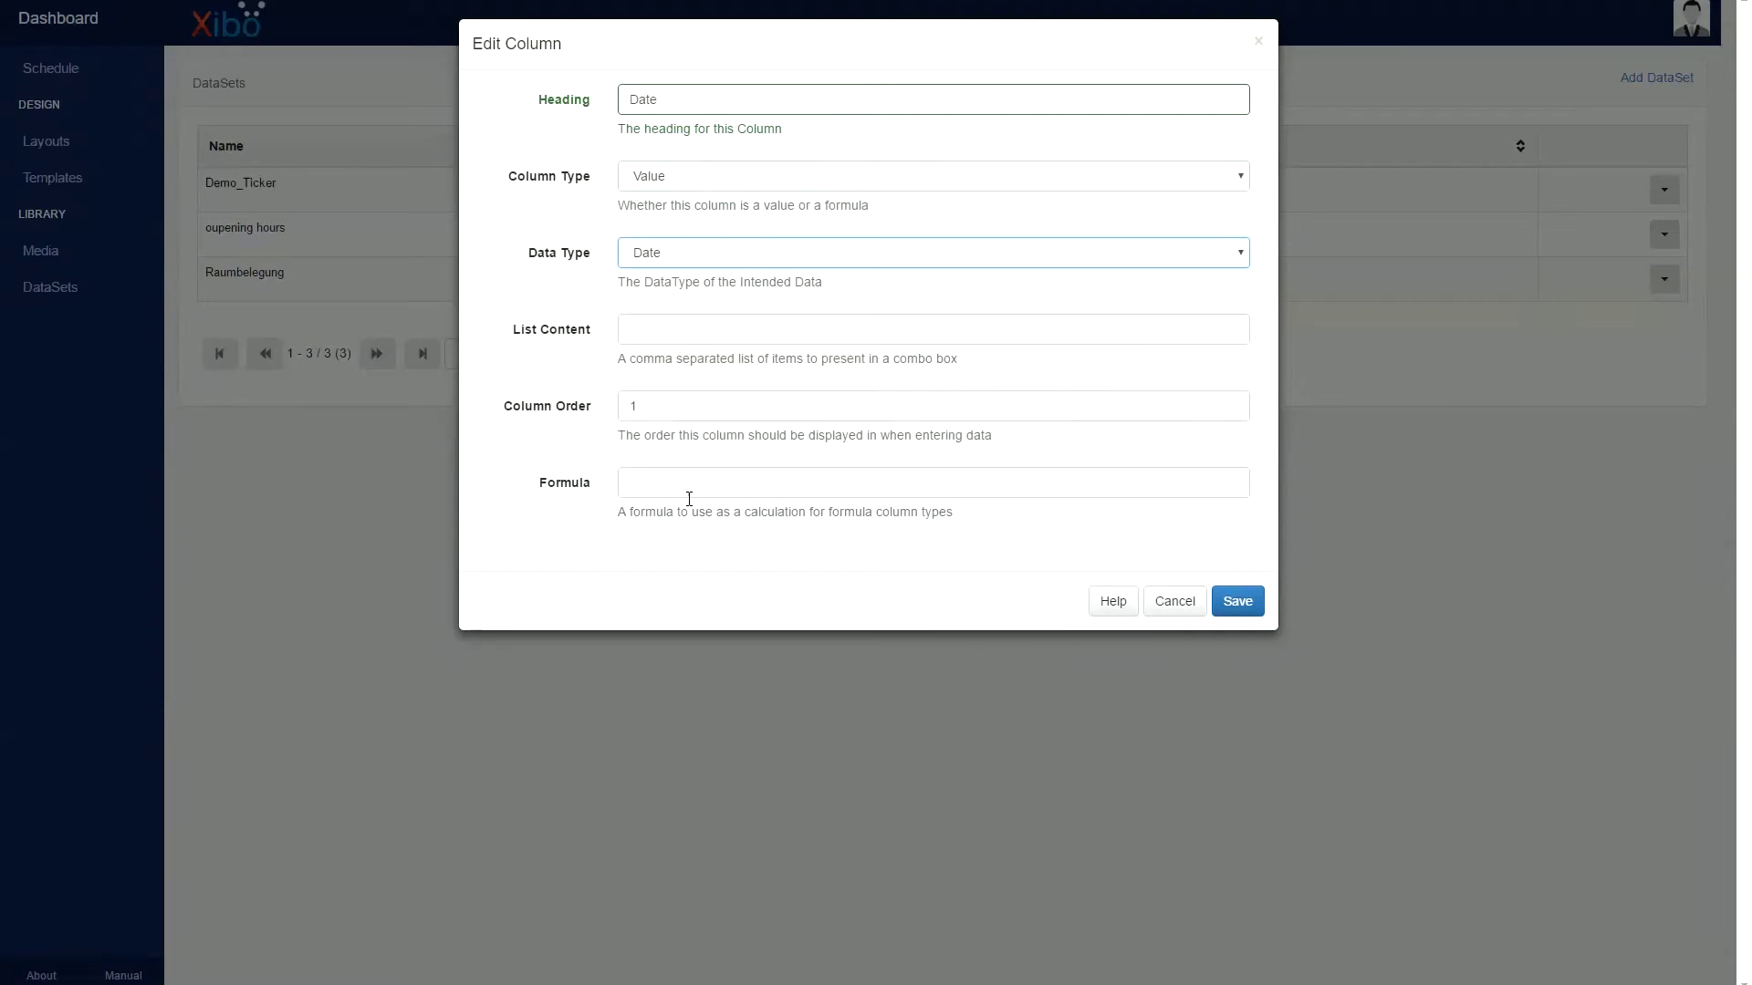
left_click(1247, 604)
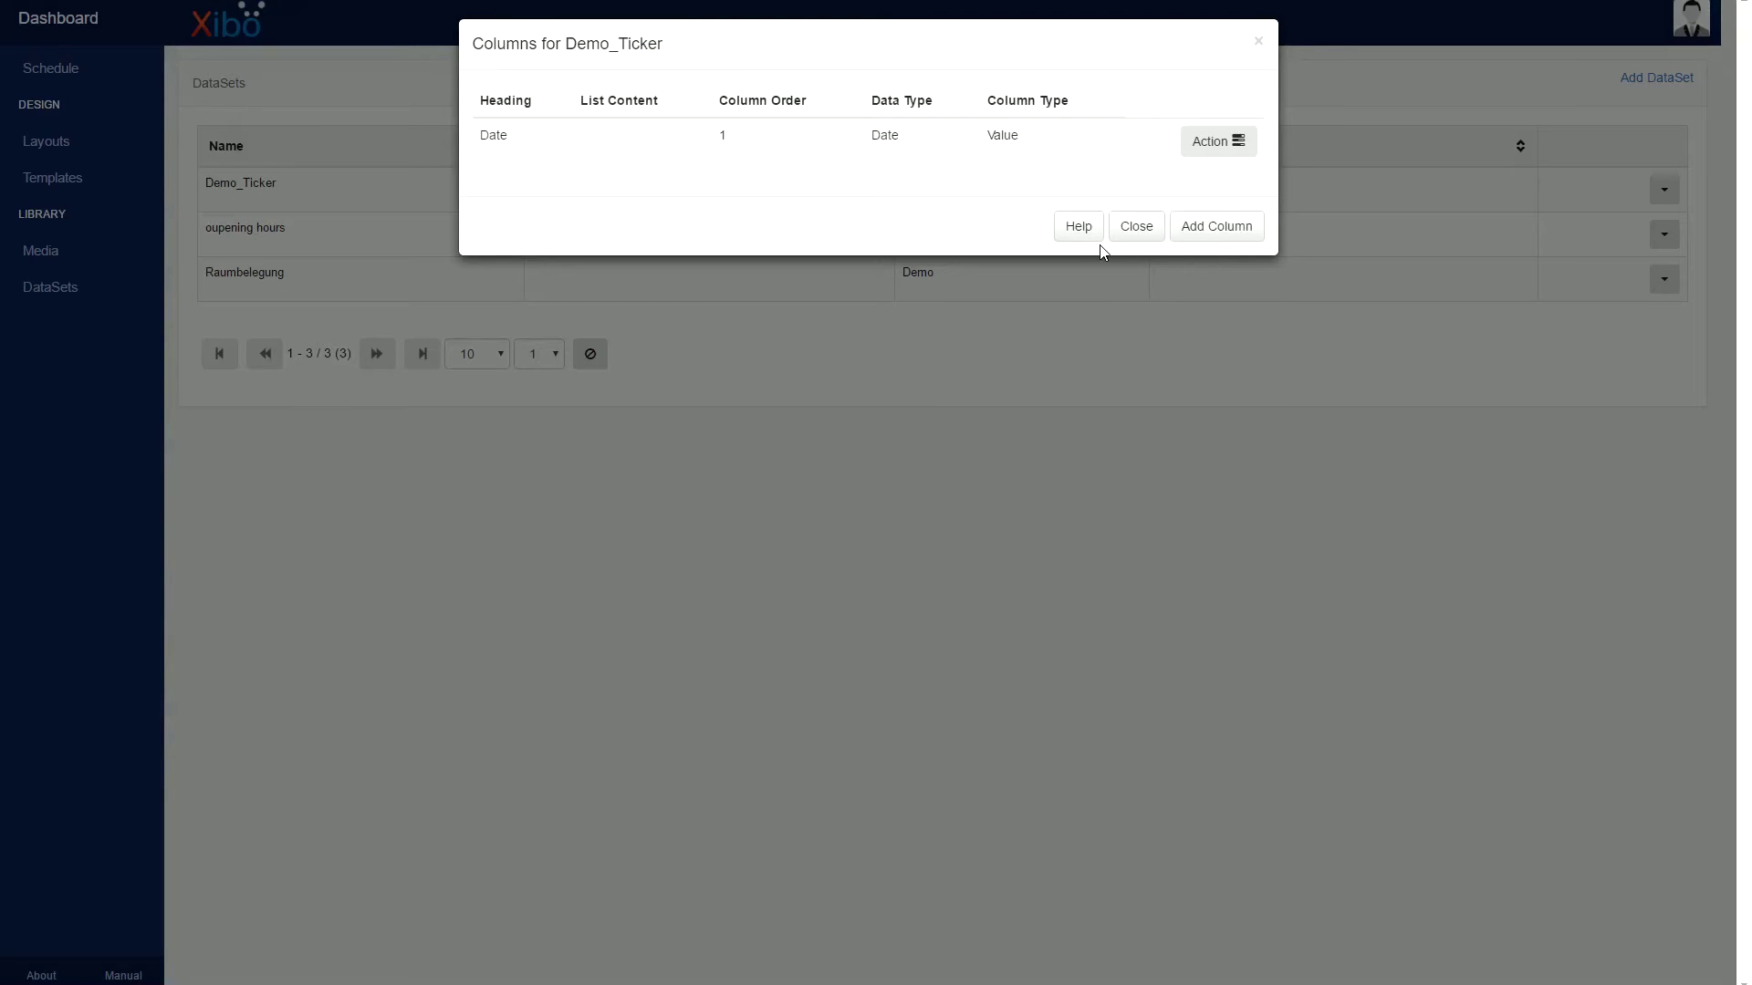
Add a string value column headed Headline with column order 2 to the Demo_Ticker dataset.
left_click(1229, 231)
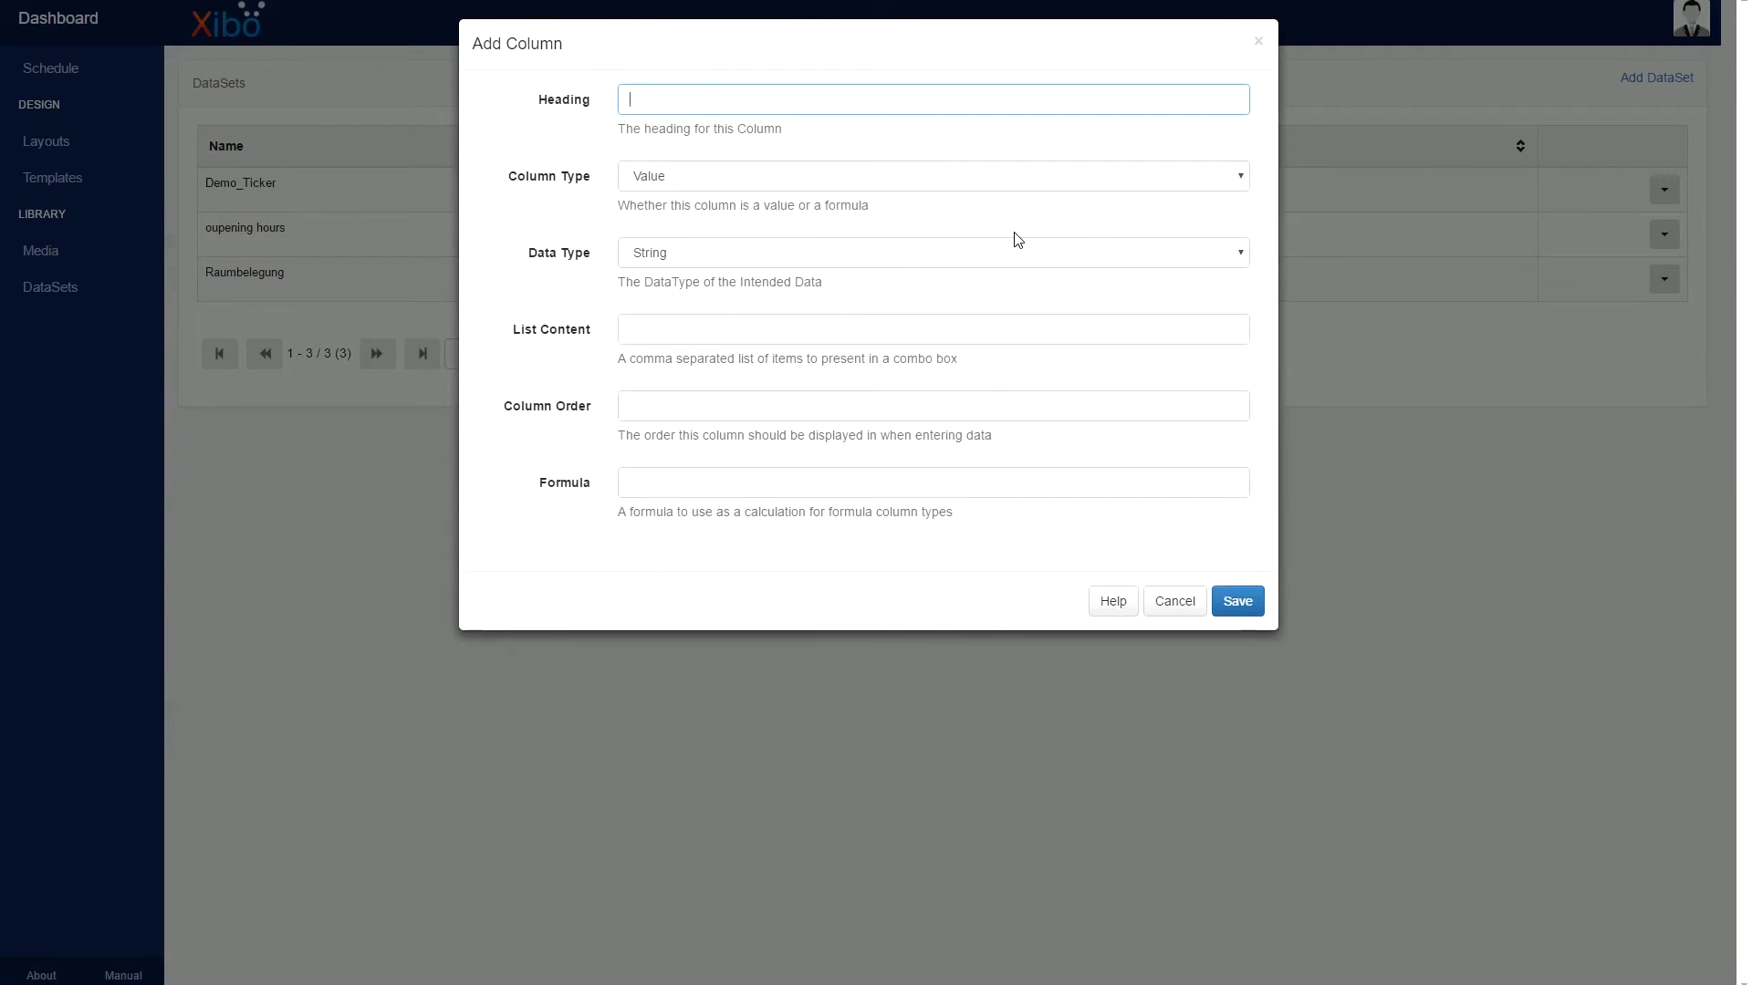
type("Headline")
key("Tab")
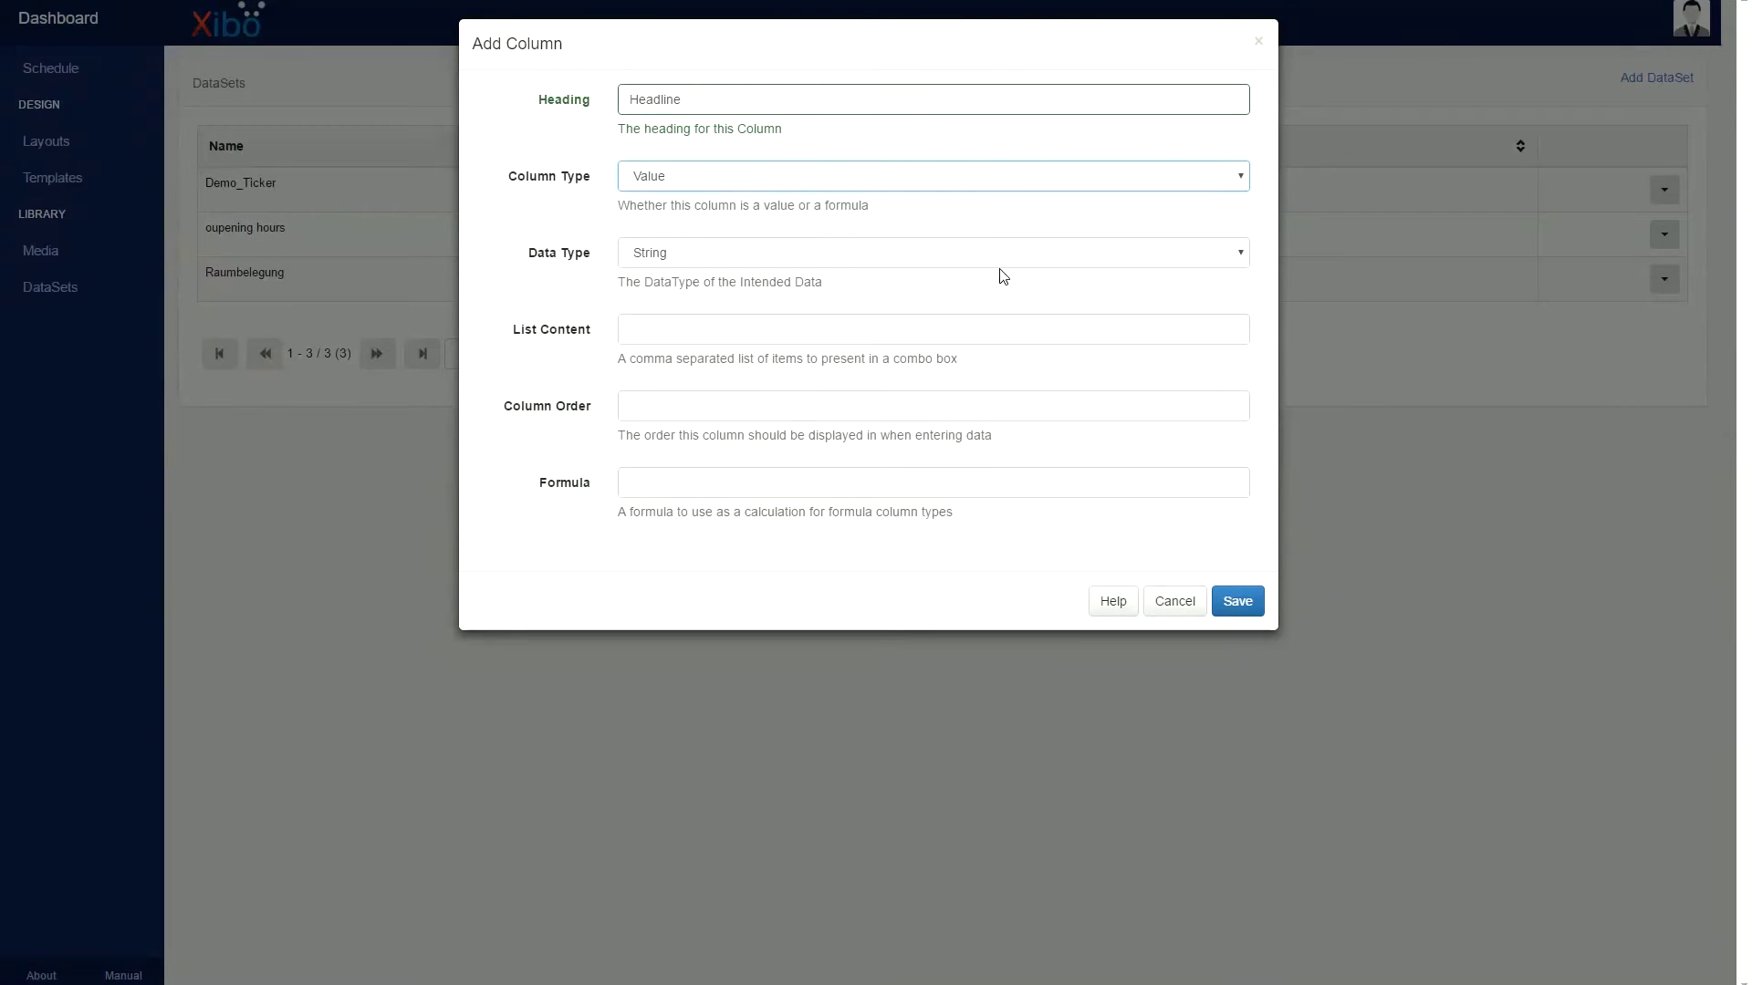
left_click(796, 410)
type("2")
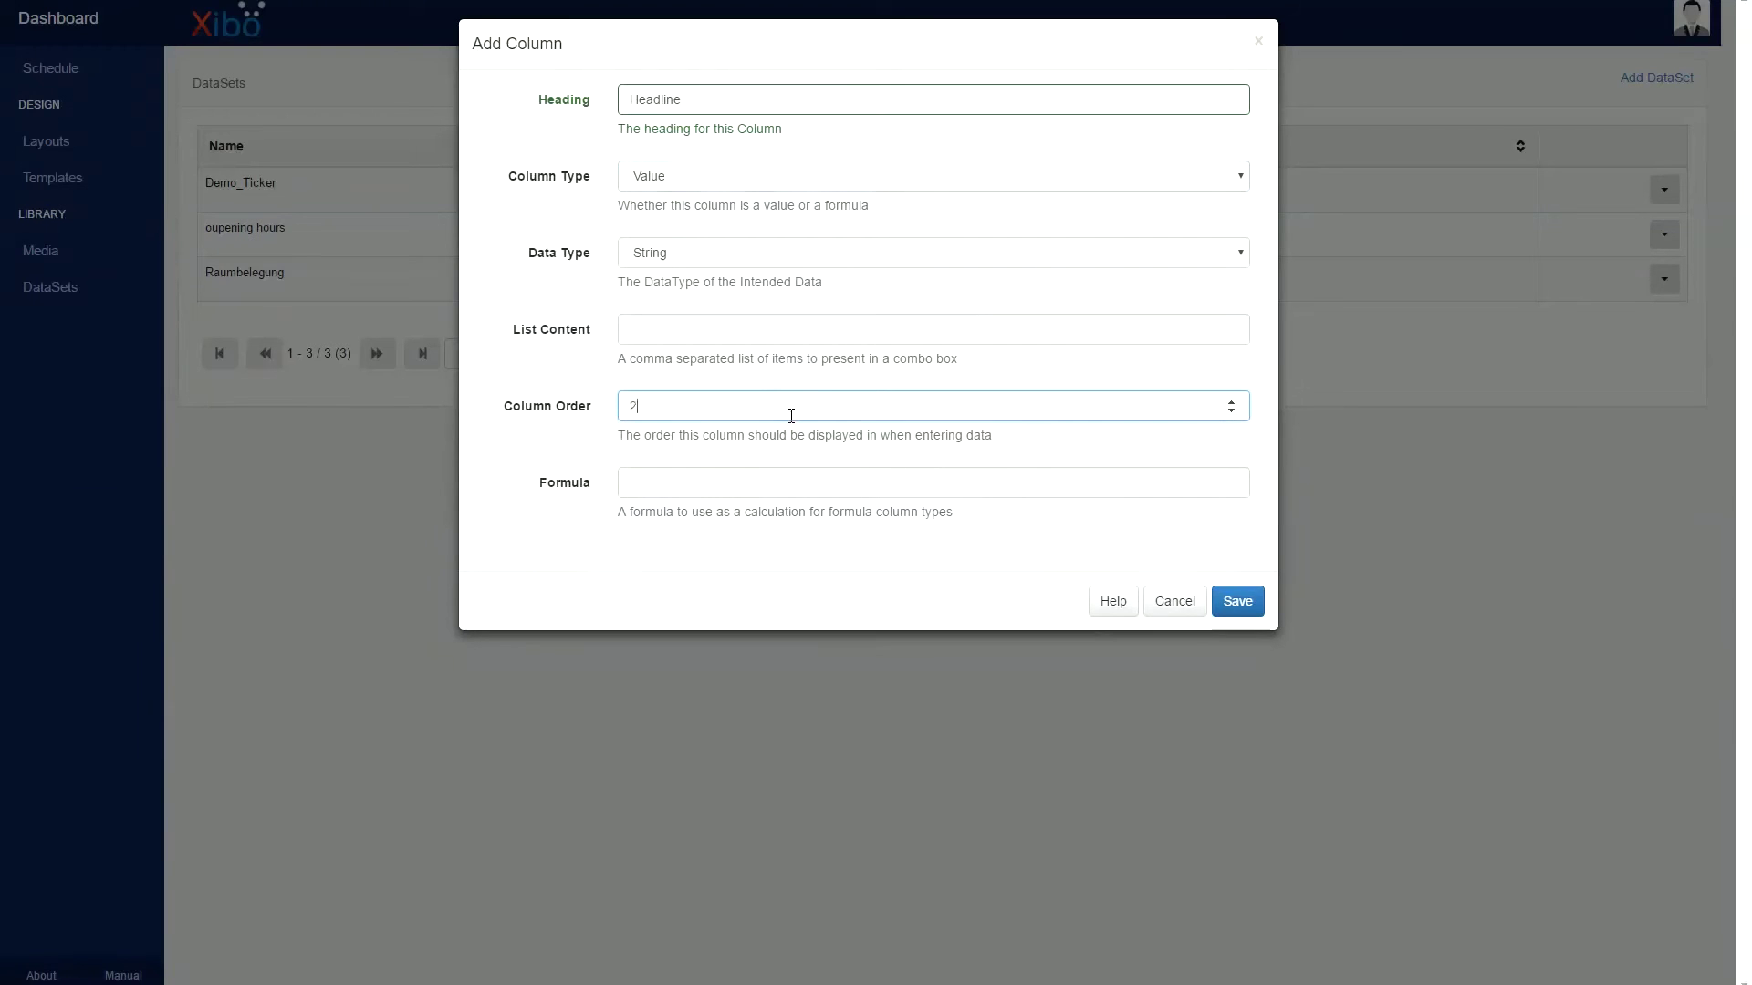
left_click(1247, 603)
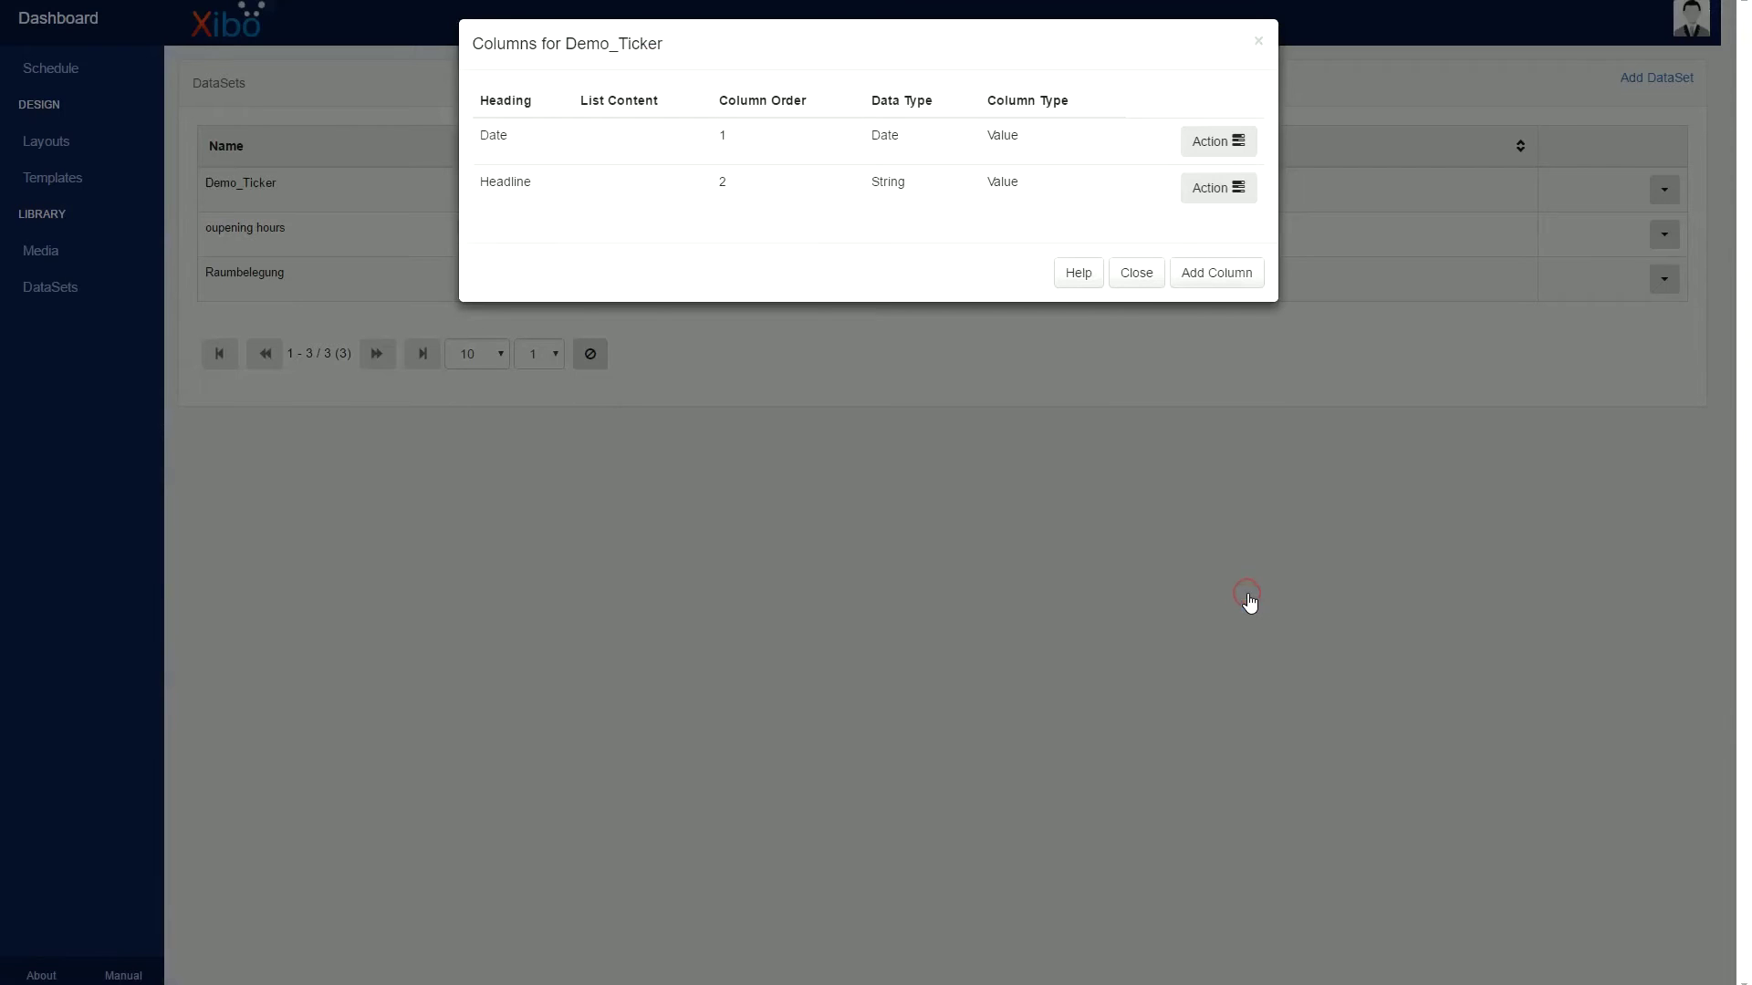
Add a string value column headed Details with column order 3, then close the column list.
left_click(1214, 272)
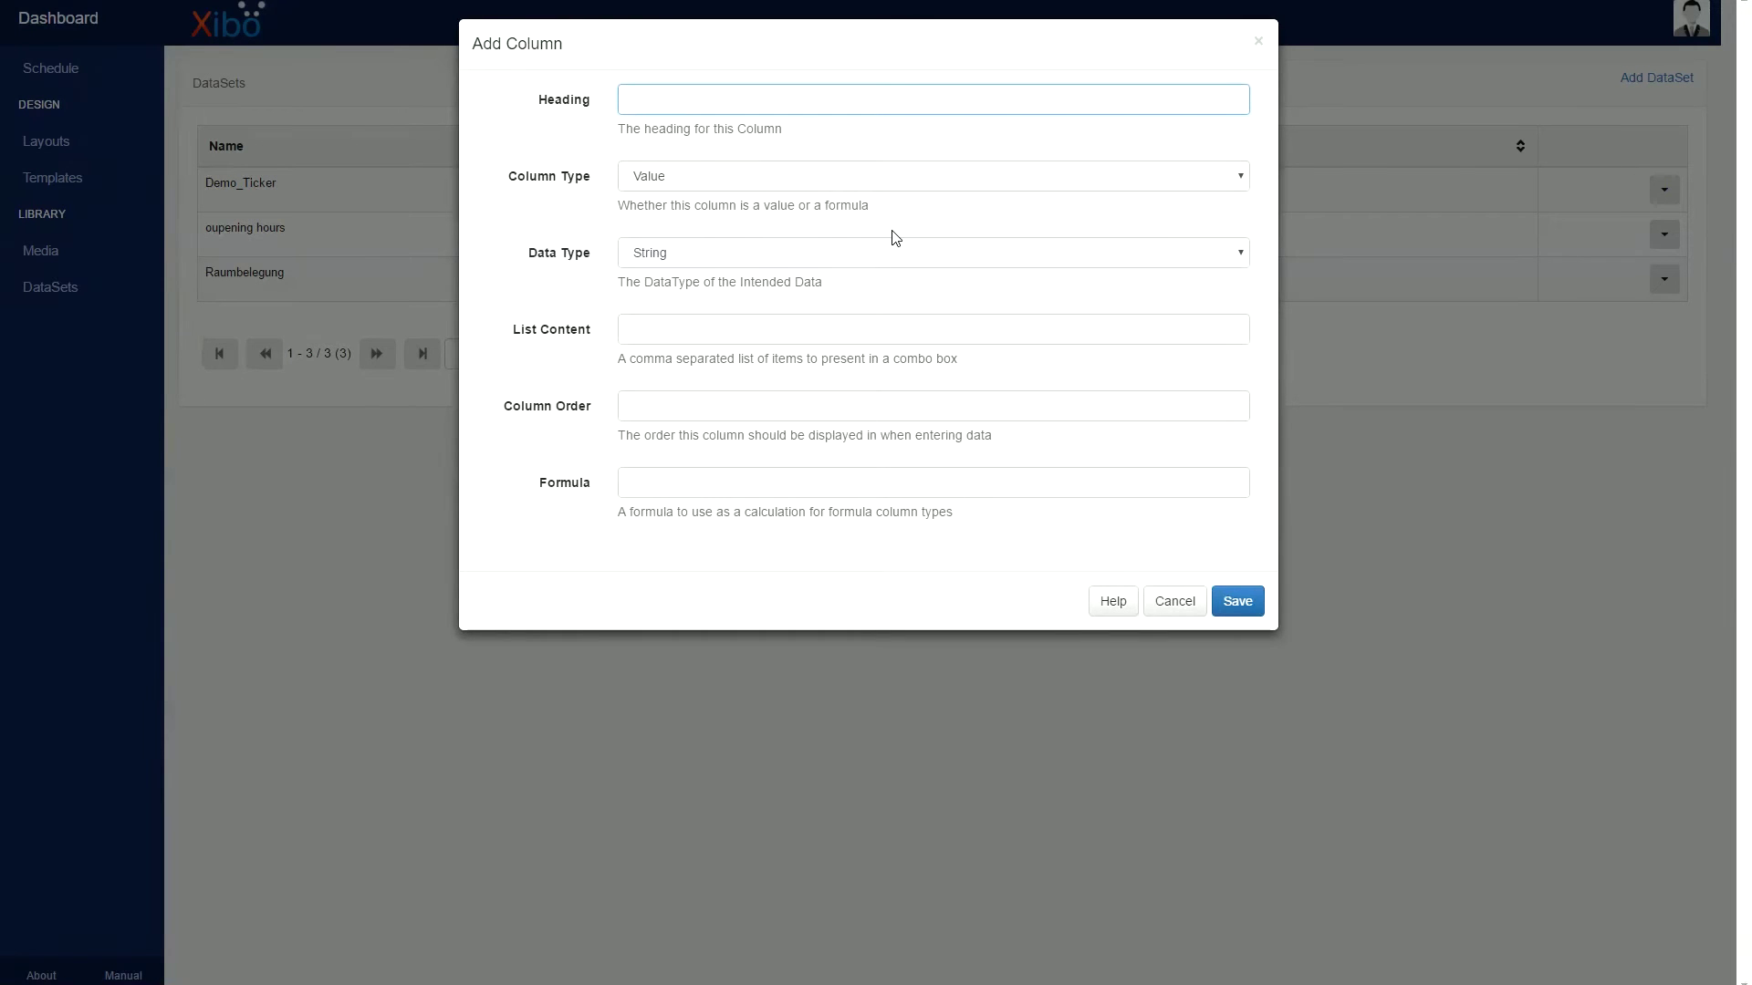
type("Deta")
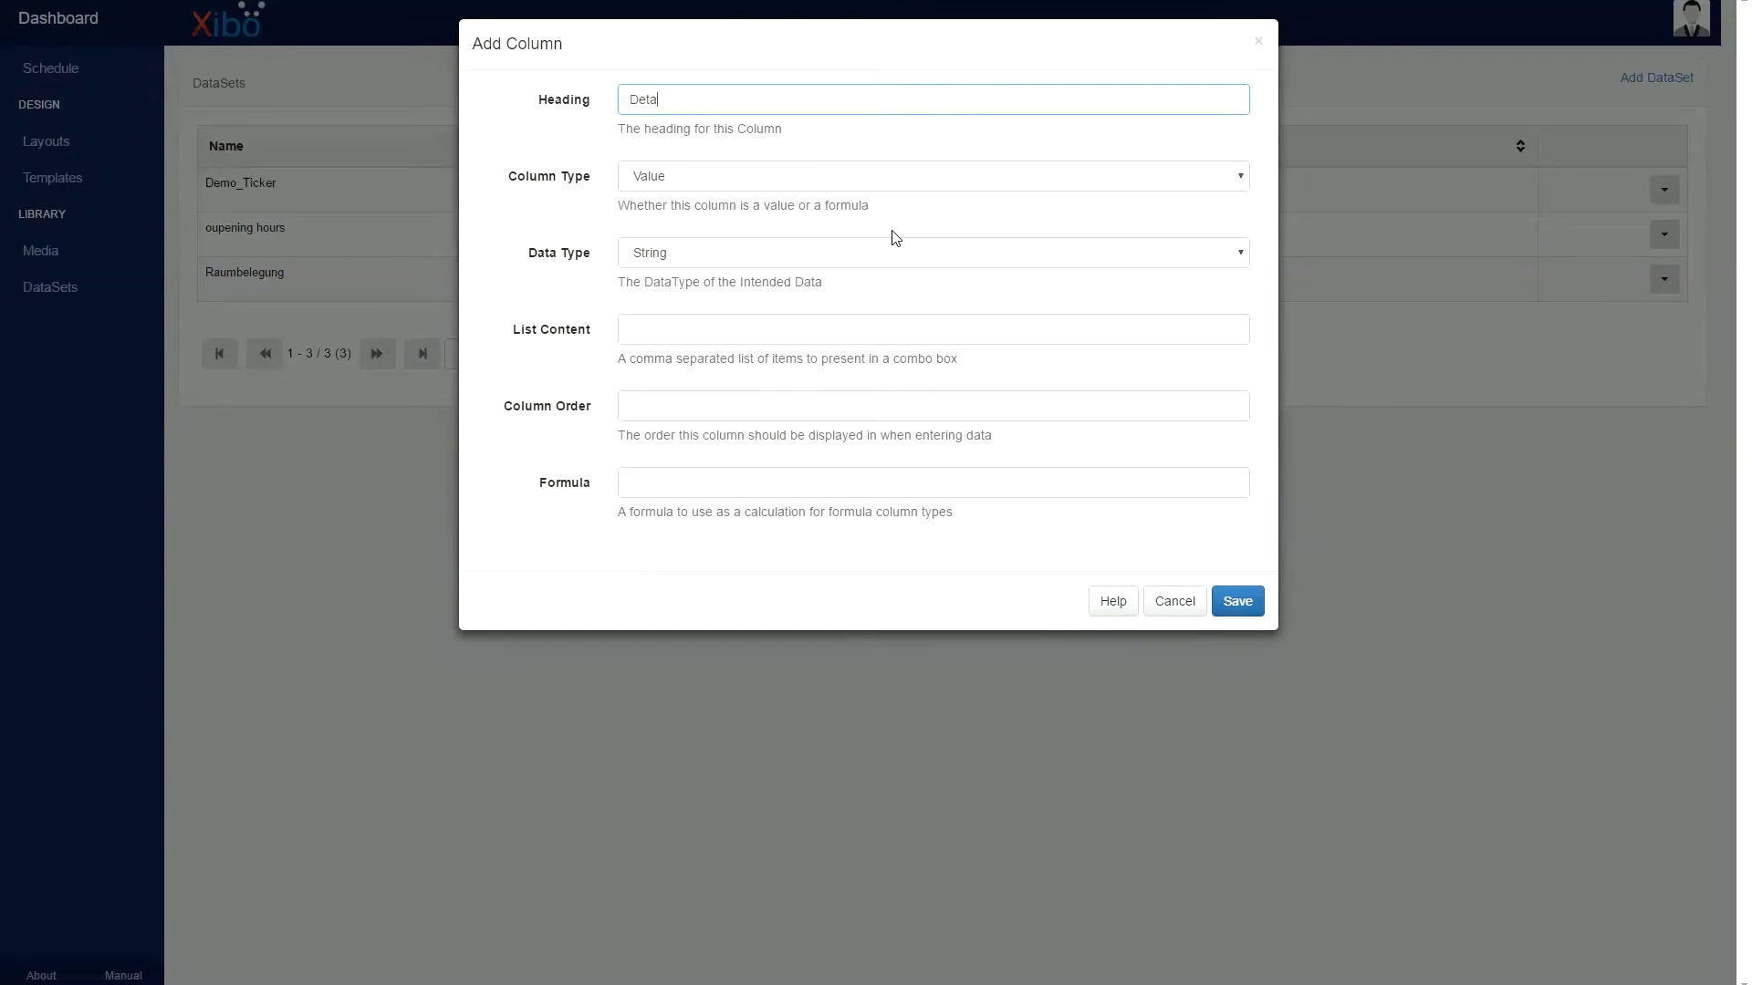
type("ilils")
key("Tab")
left_click(794, 405)
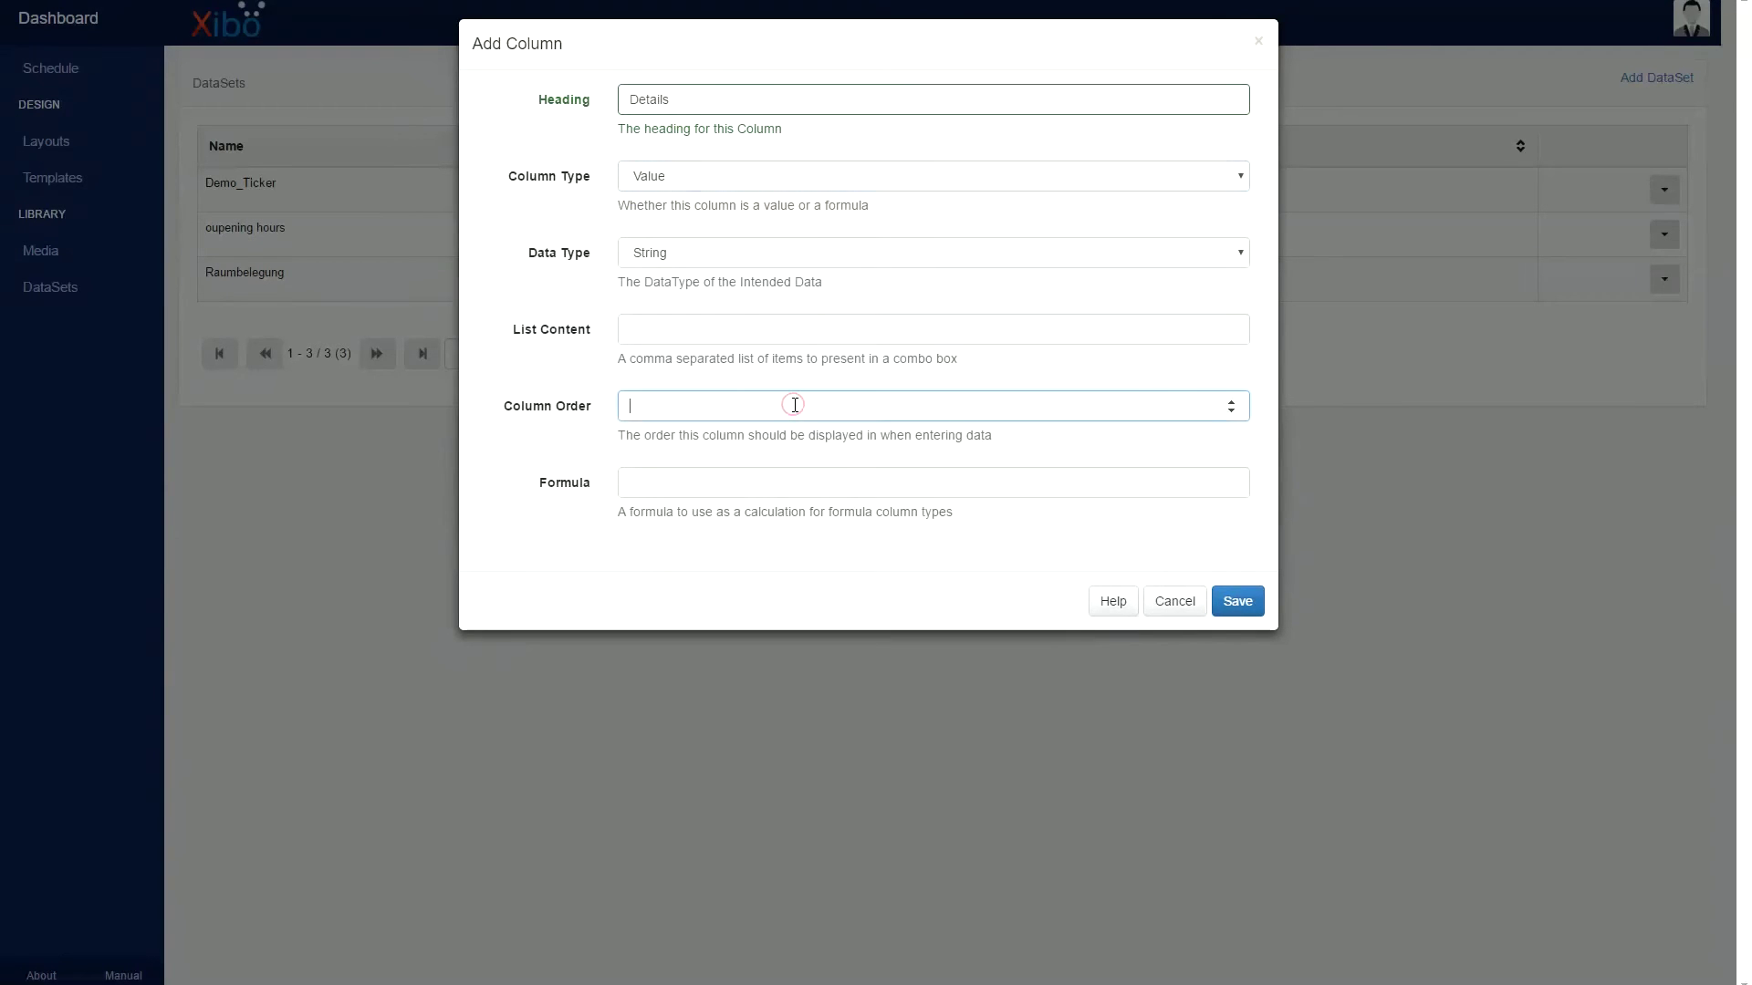
left_click(1237, 601)
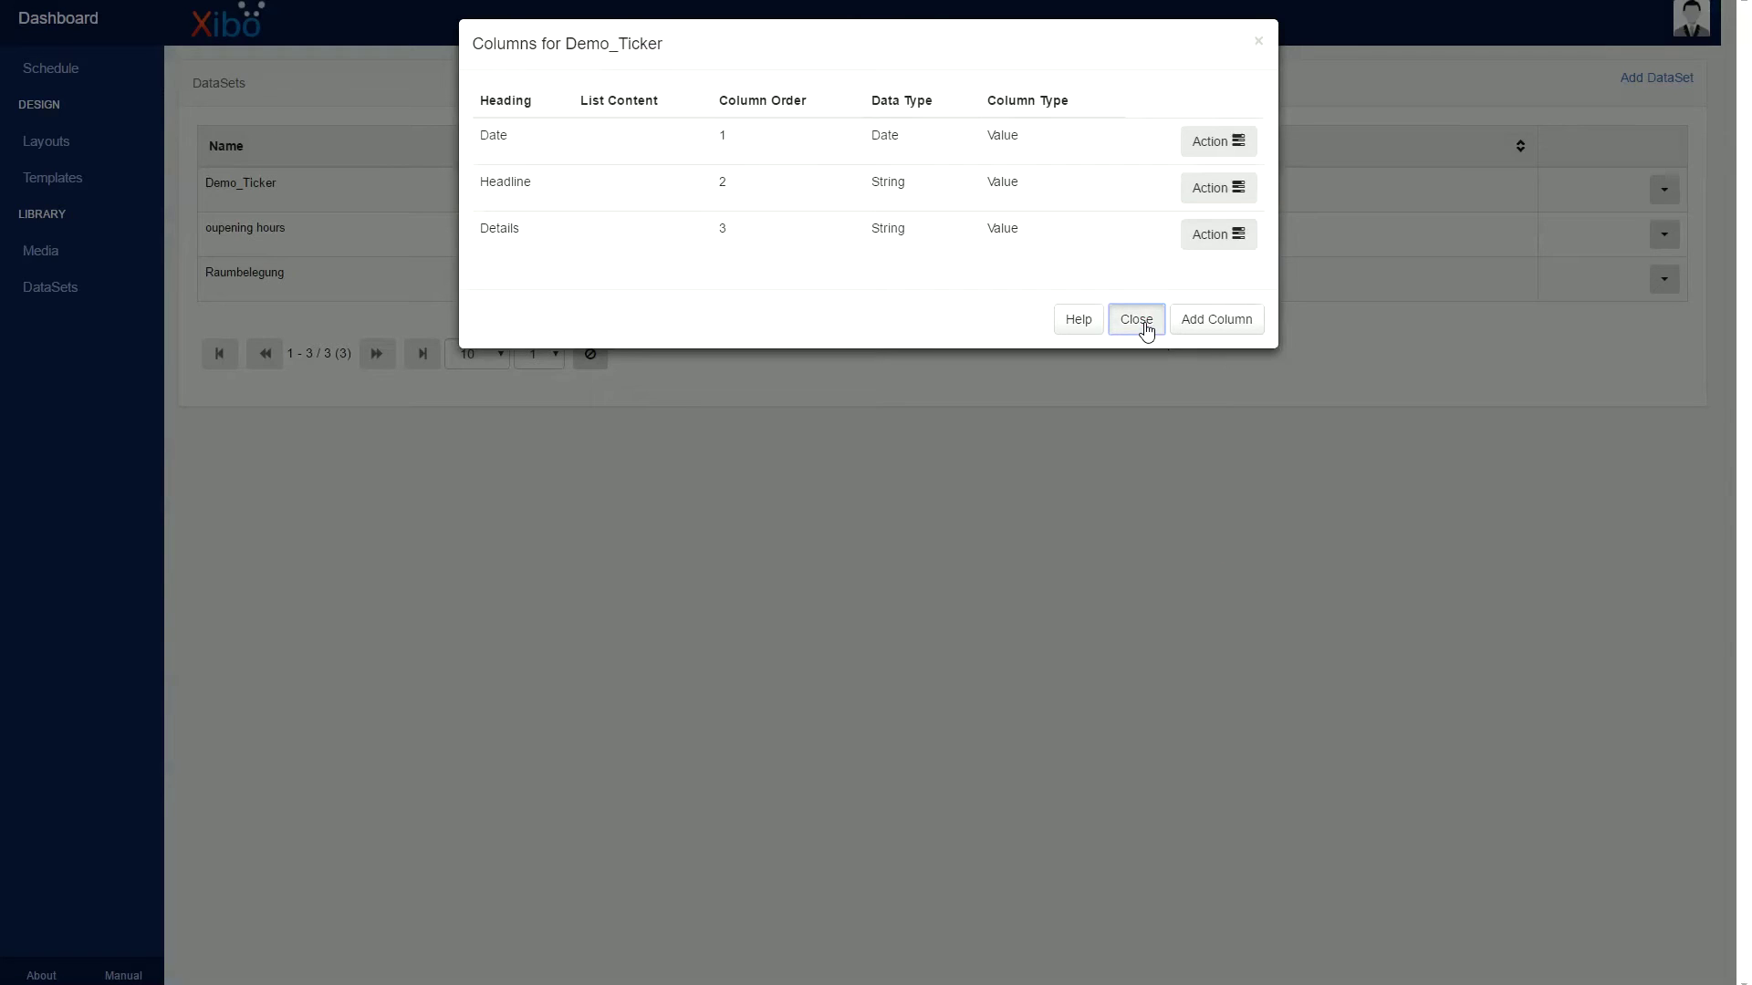
left_click(1145, 325)
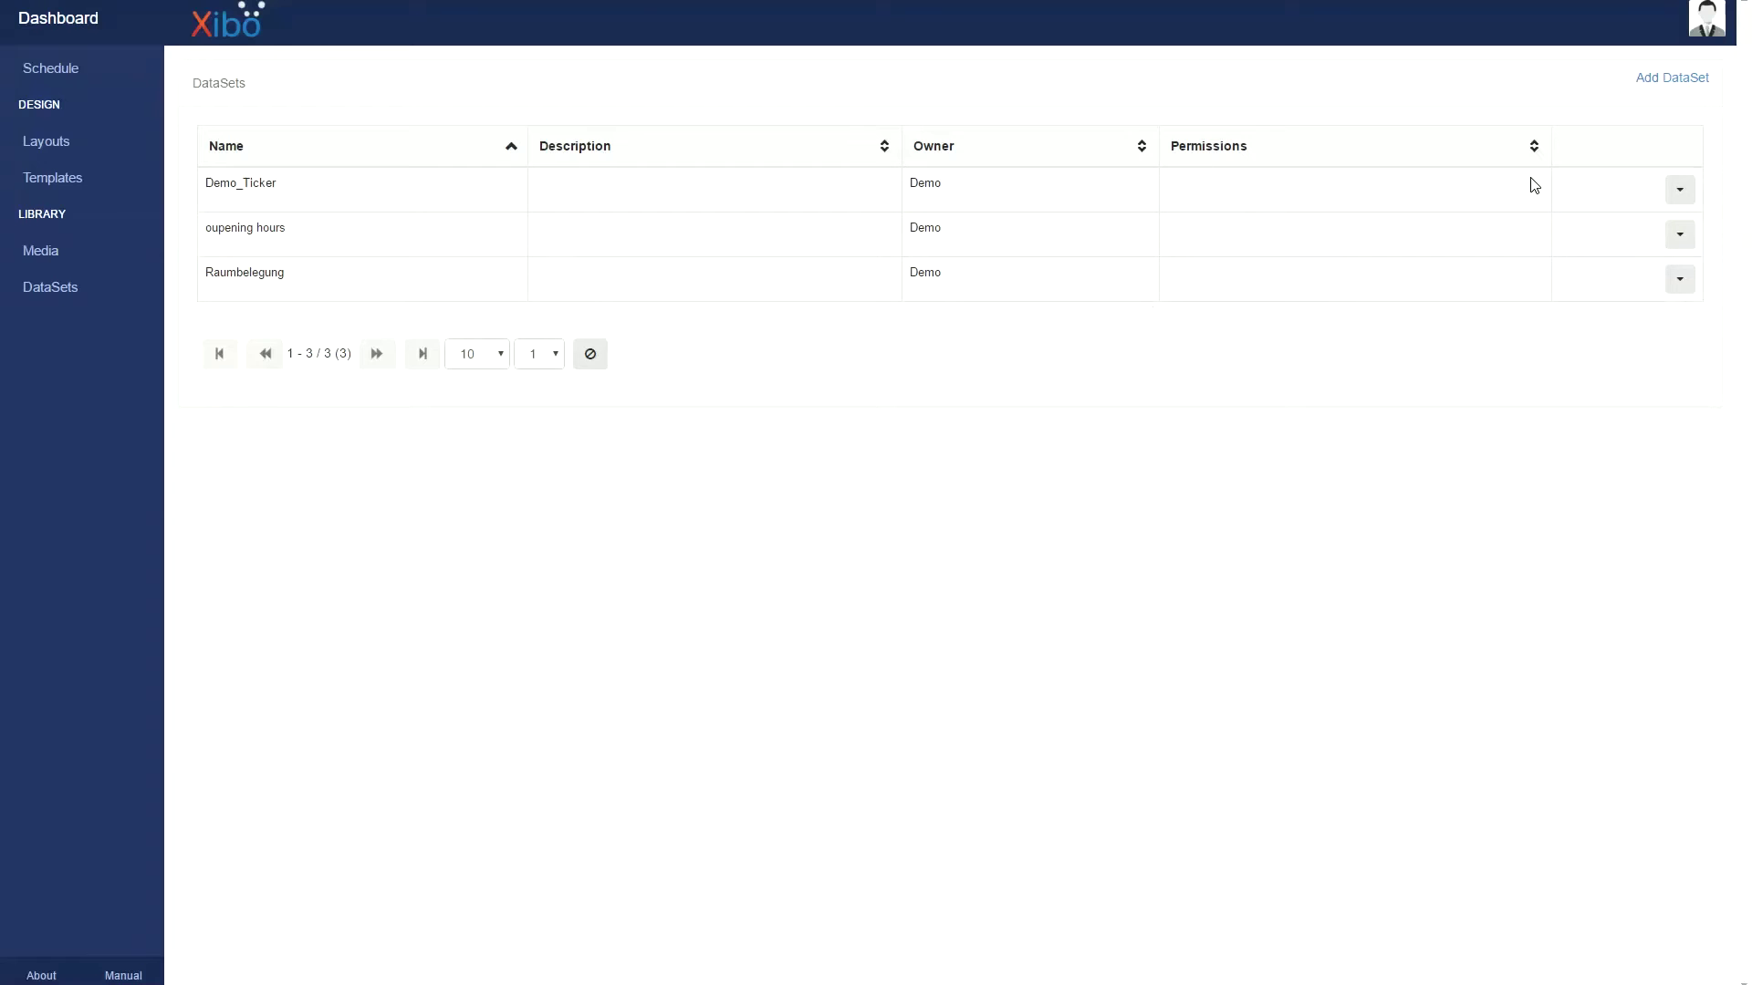
Open the Demo_Ticker data and fill row 1 with 21.05.2016, Hochschulinfotag and the copied details text starting "Am Samstag, den 21. Mai".
left_click(1680, 190)
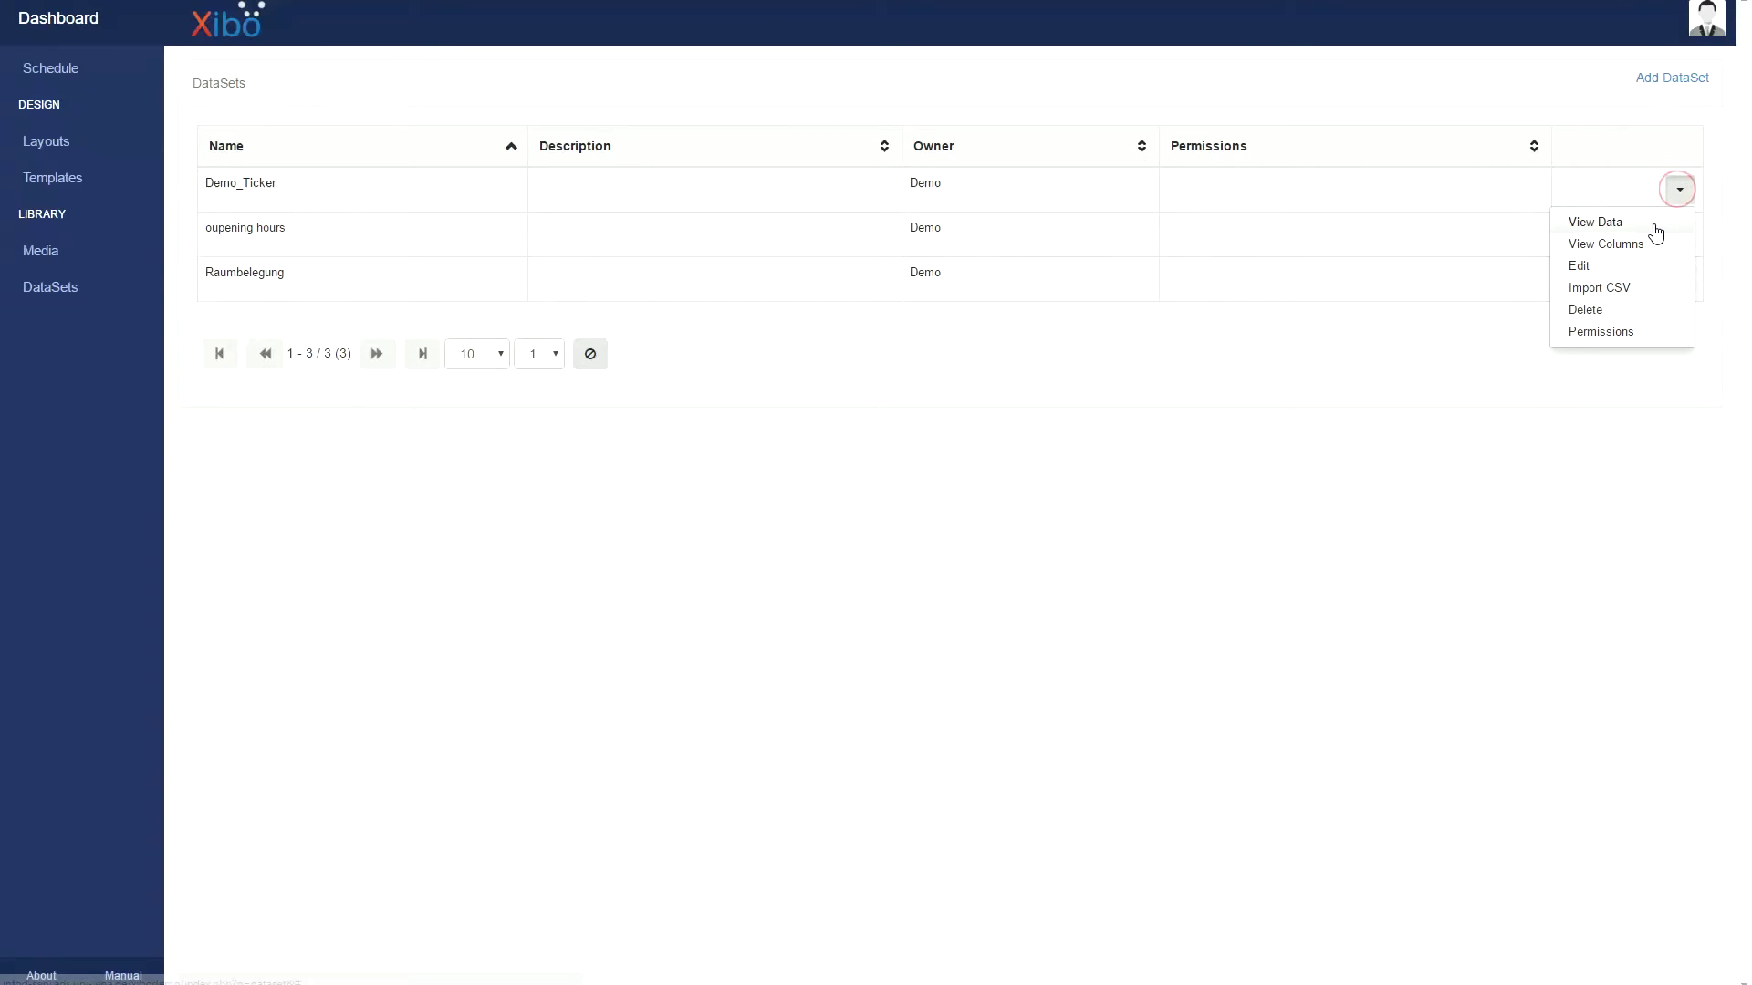
left_click(1656, 234)
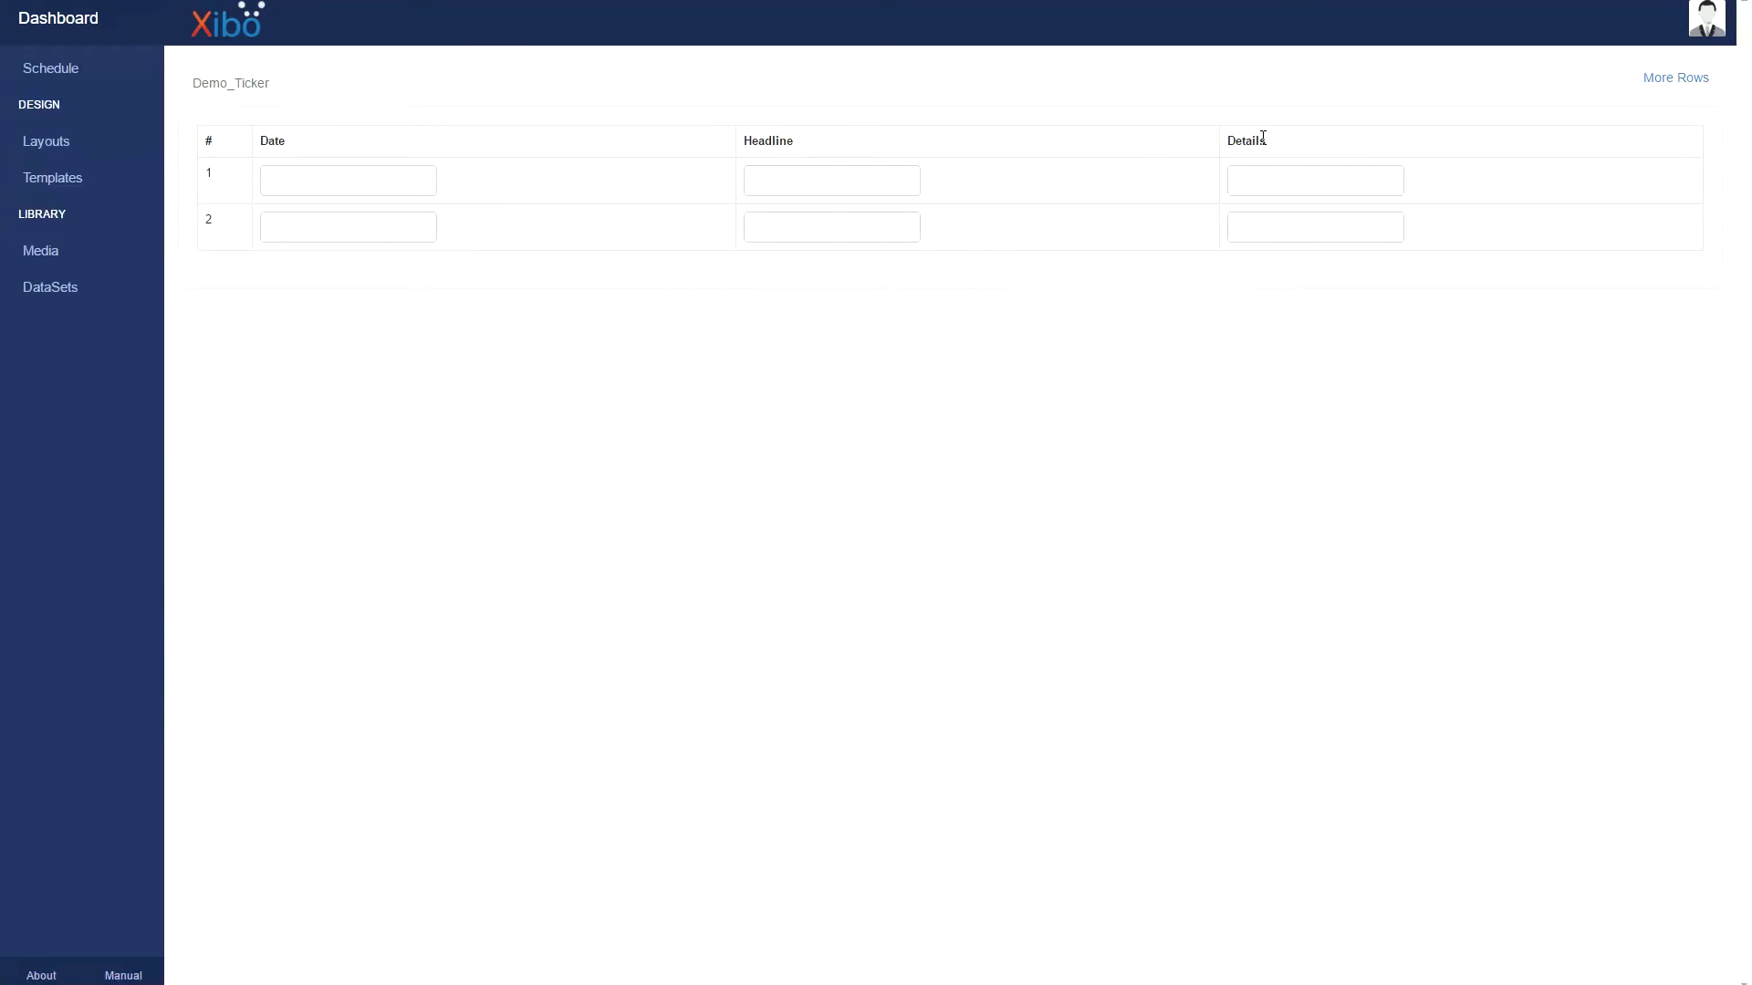
left_click(380, 186)
type("21.05.2016")
left_click(142, 188)
left_click(913, 187)
type("Hochschulinfotag")
left_click(301, 255)
key("ctrl+v")
Fill row 2 with 15.06.2016, the Jenaer Stifterlauf headline and the copied details text starting "Lauf für dein Land".
left_click(414, 227)
left_click(4, 335)
left_click(274, 230)
type("15.06.2016")
left_click(55, 232)
left_click(819, 233)
type("Jenaer Stifterlauf / Jena Char")
left_click(111, 315)
left_click(1263, 228)
key("ctrl+v")
left_click(1264, 180)
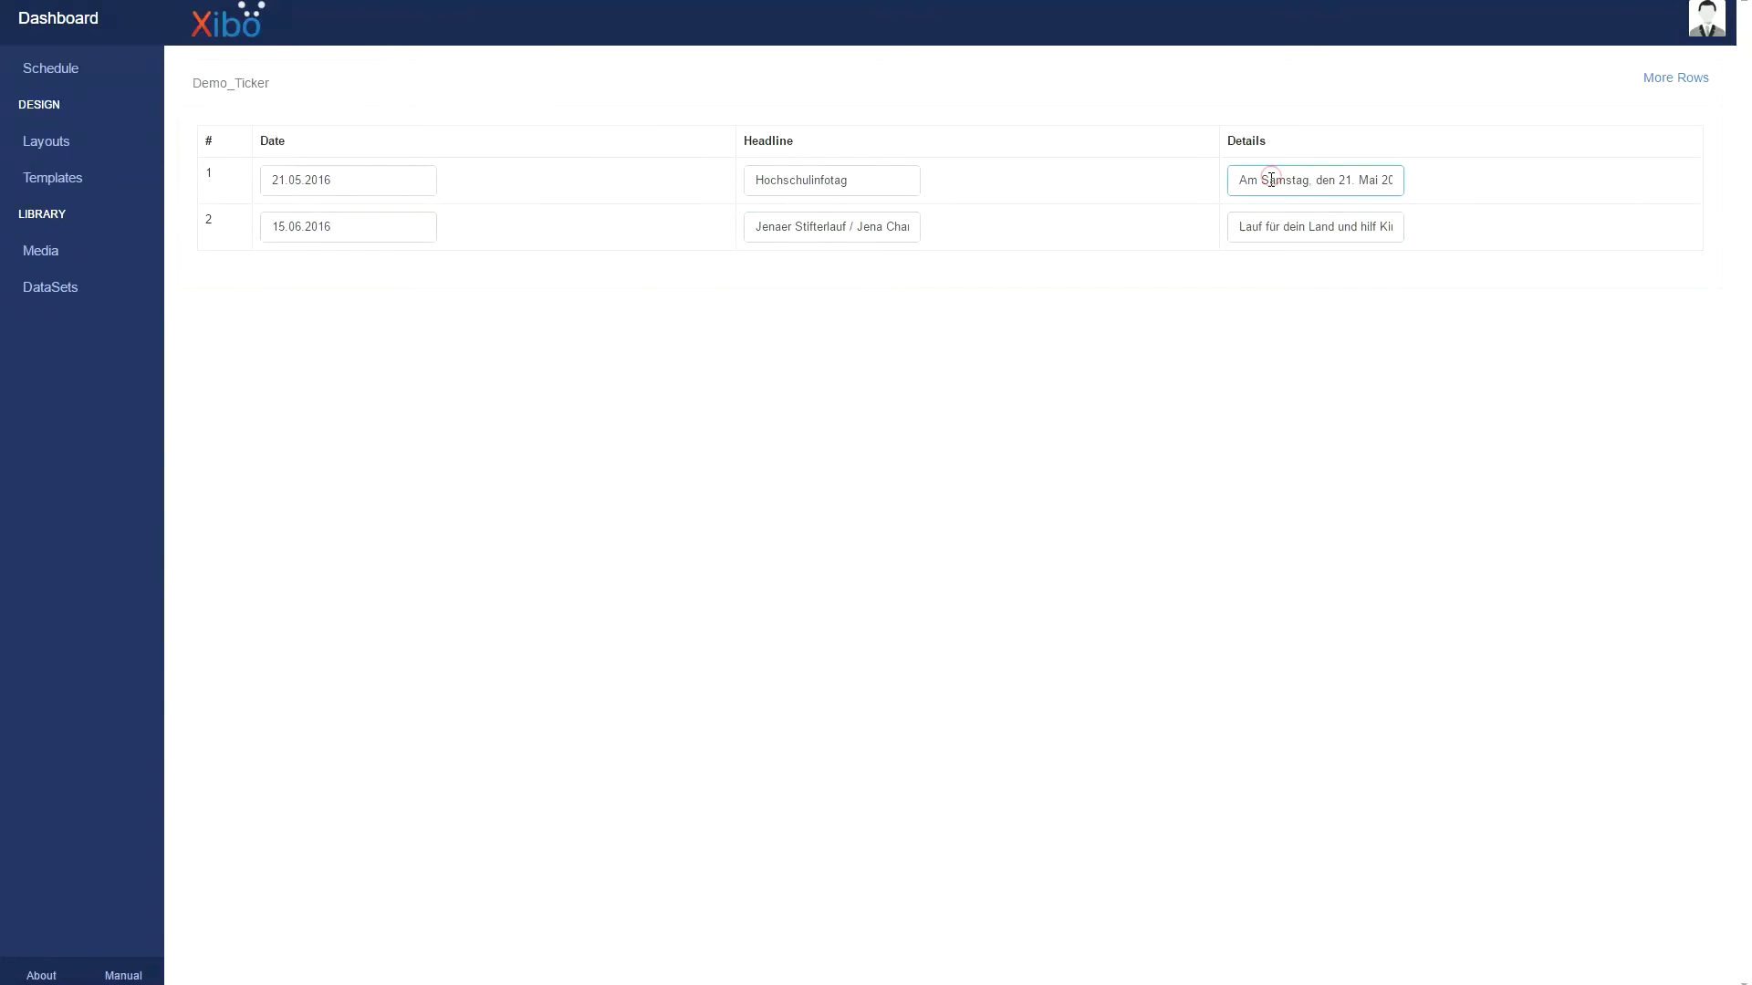
Add more rows and fill row 3 with 27.04.2016, "Ringvorlesung: Freigeister" and the copied details text starting "Mittwoch, 27. April".
left_click(1665, 80)
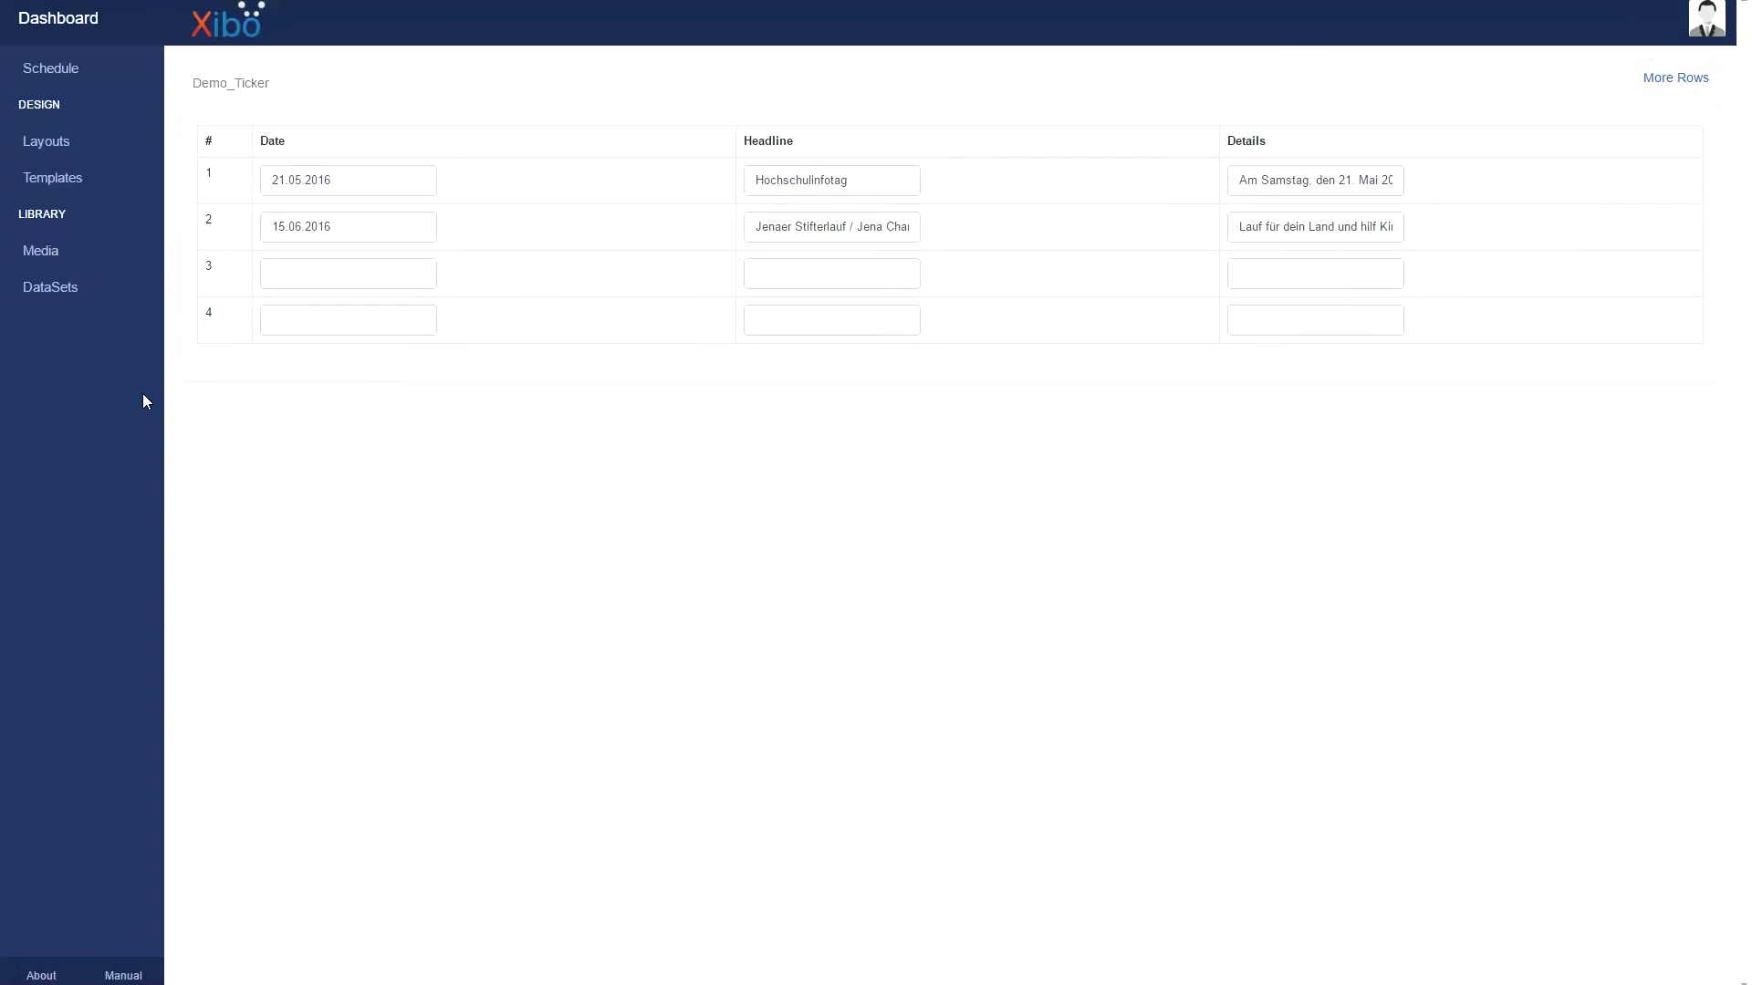
left_click(271, 282)
type("27.04.2016")
left_click(837, 275)
type("Ringvorlesung: Freigeister")
left_click(1273, 274)
key("ctrl+v")
left_click(1269, 320)
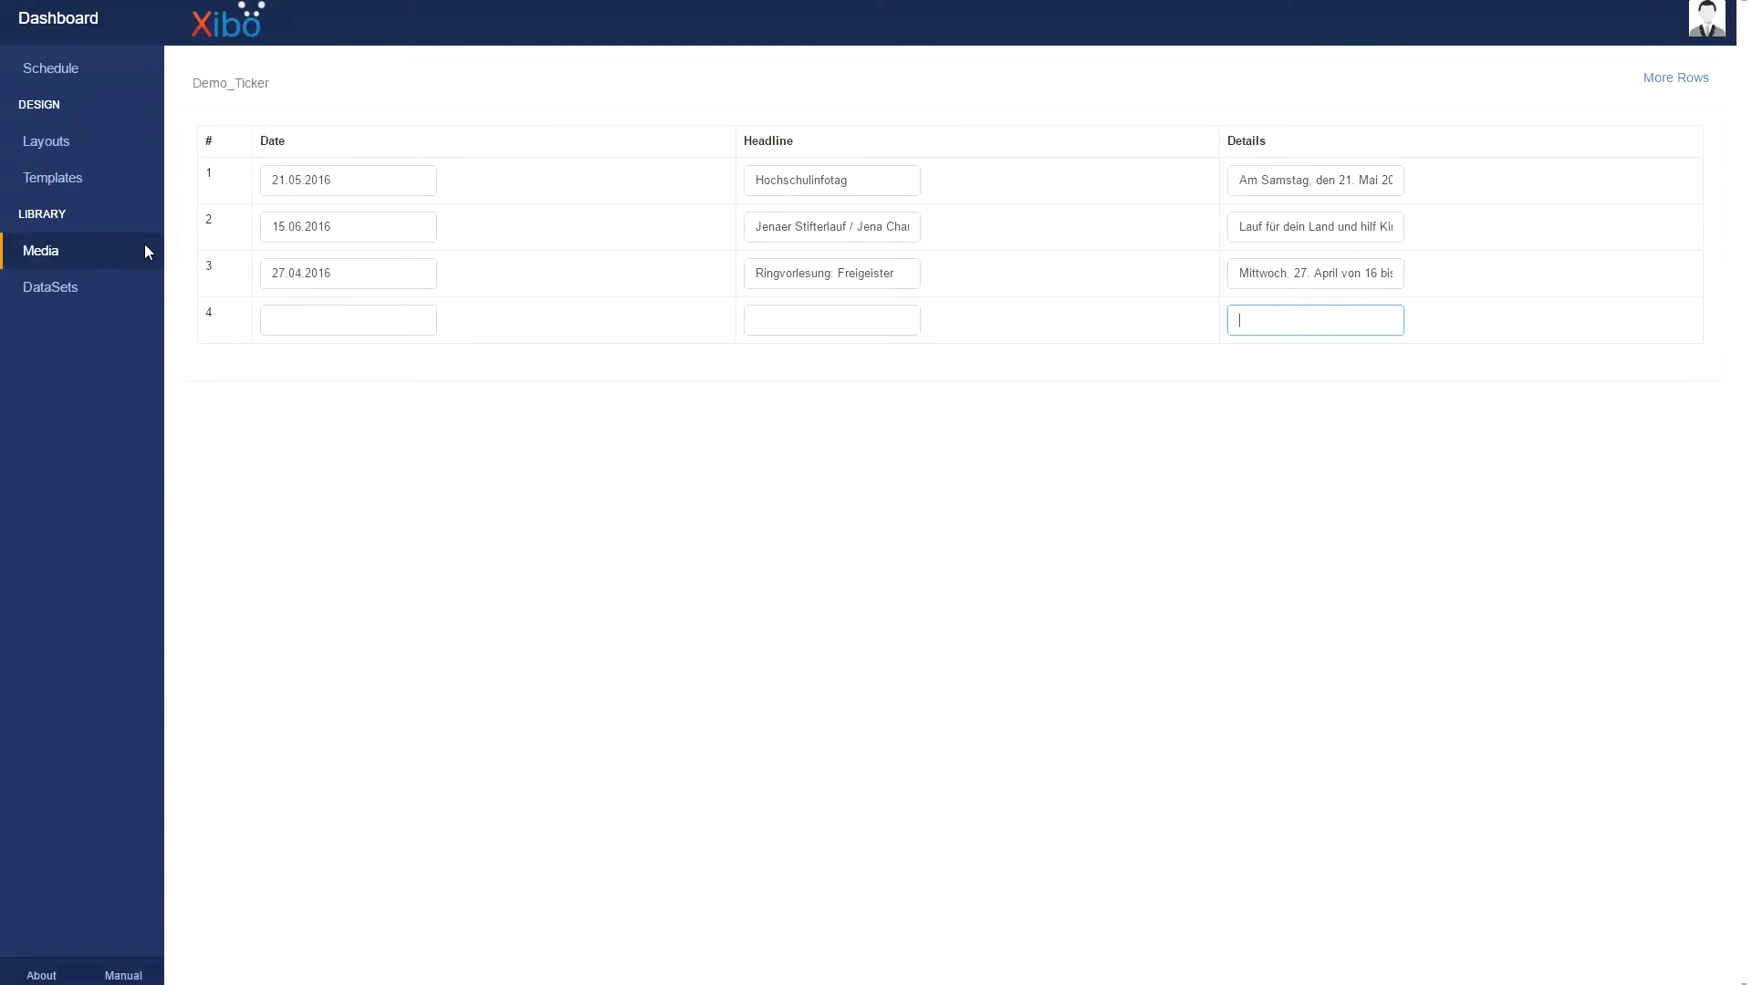
Return to the dataset list and reopen the Demo_Ticker data to check the entered rows.
left_click(82, 287)
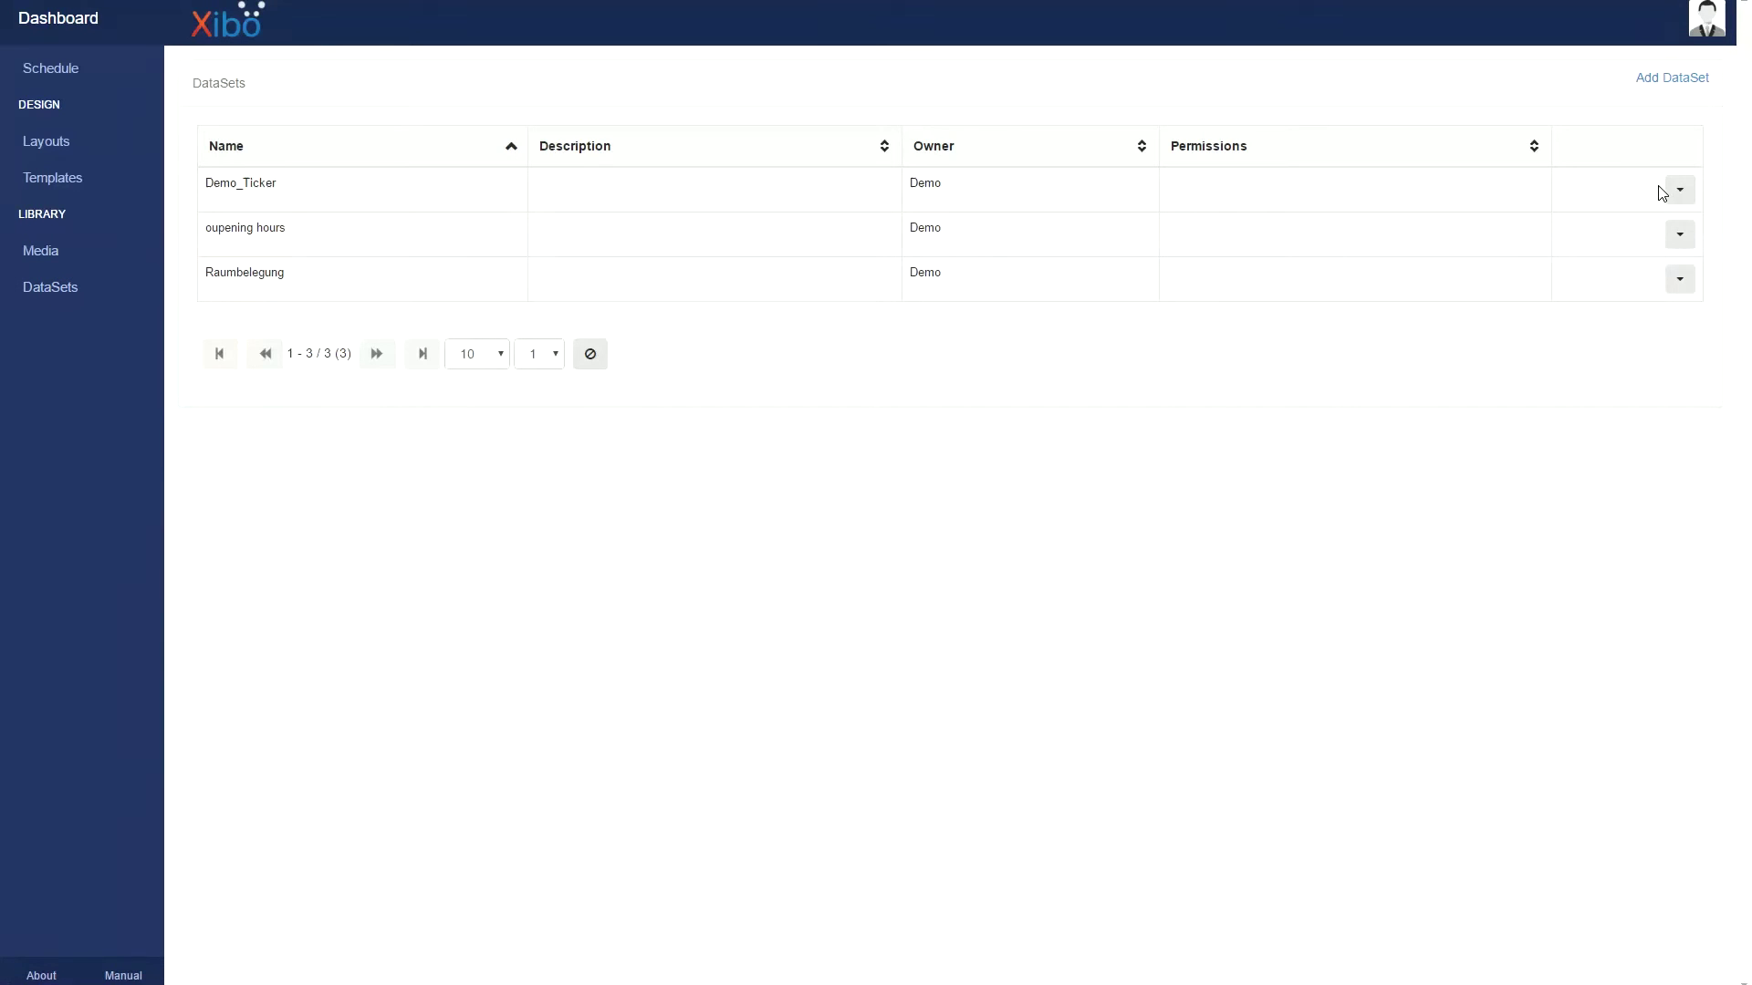
left_click(1680, 192)
left_click(1658, 221)
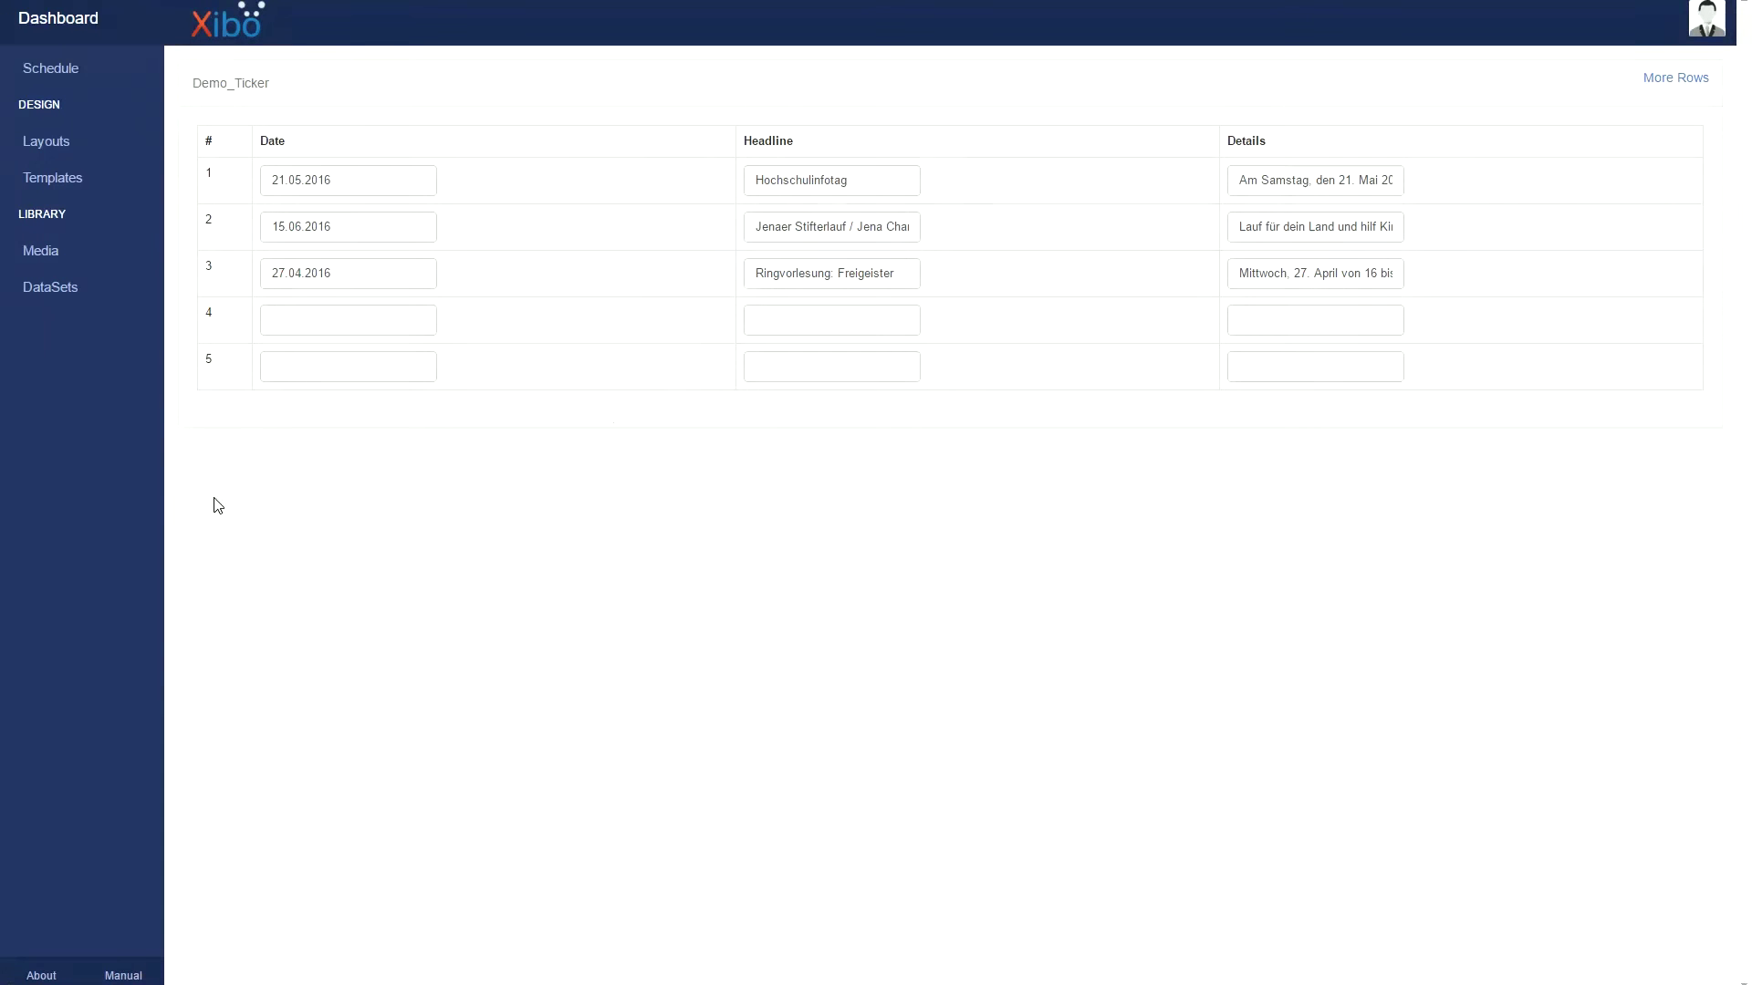
Open Demo_Layout_Ticker in the layout designer and open the timeline of the empty 1920 x 118 region below the image.
left_click(47, 141)
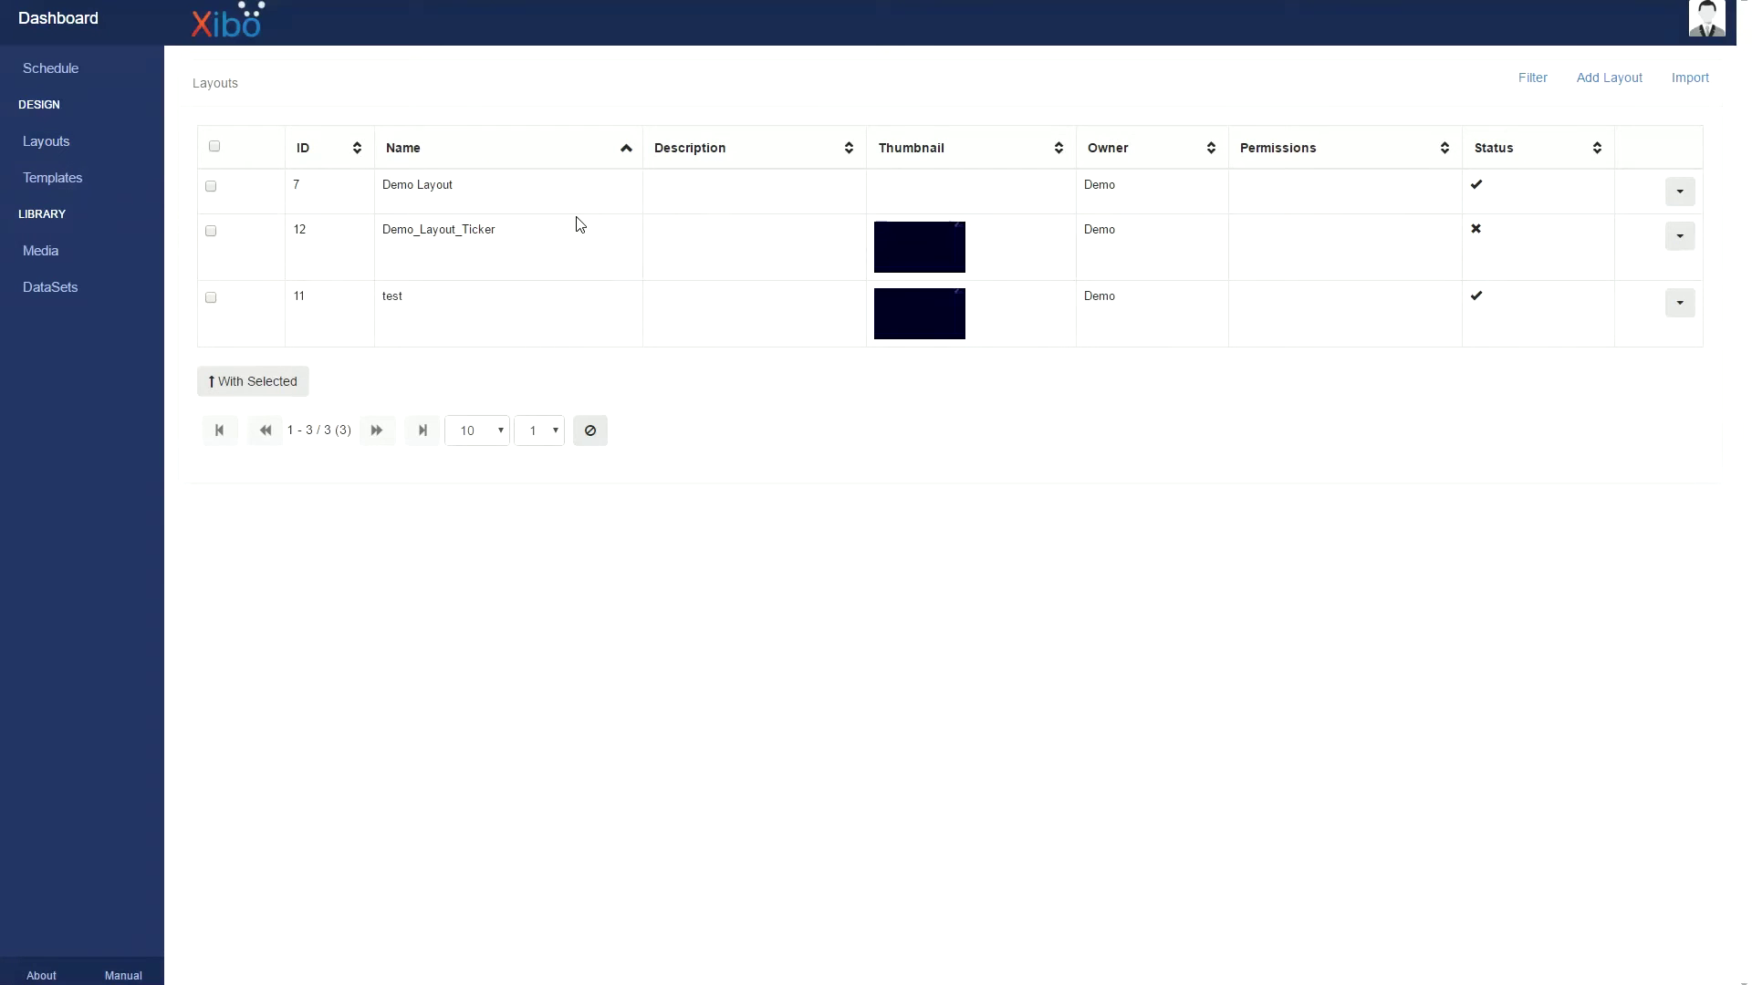
left_click(1680, 237)
left_click(1643, 272)
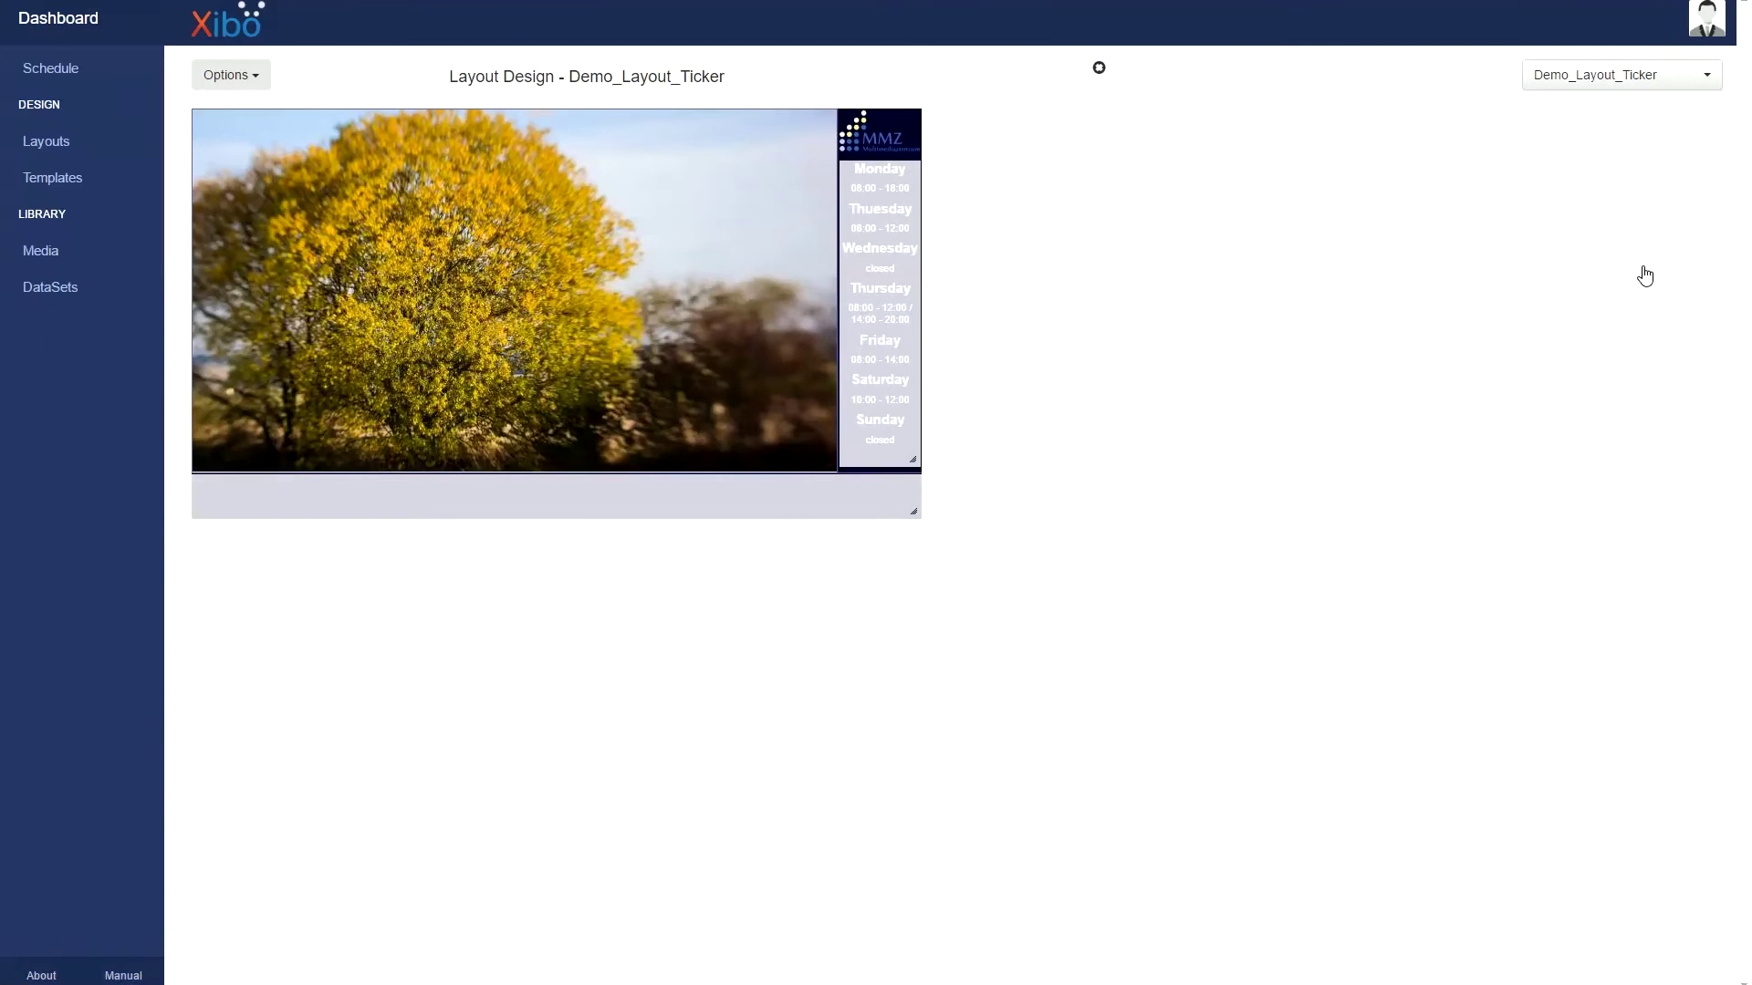
mouse_move(812, 292)
mouse_move(550, 489)
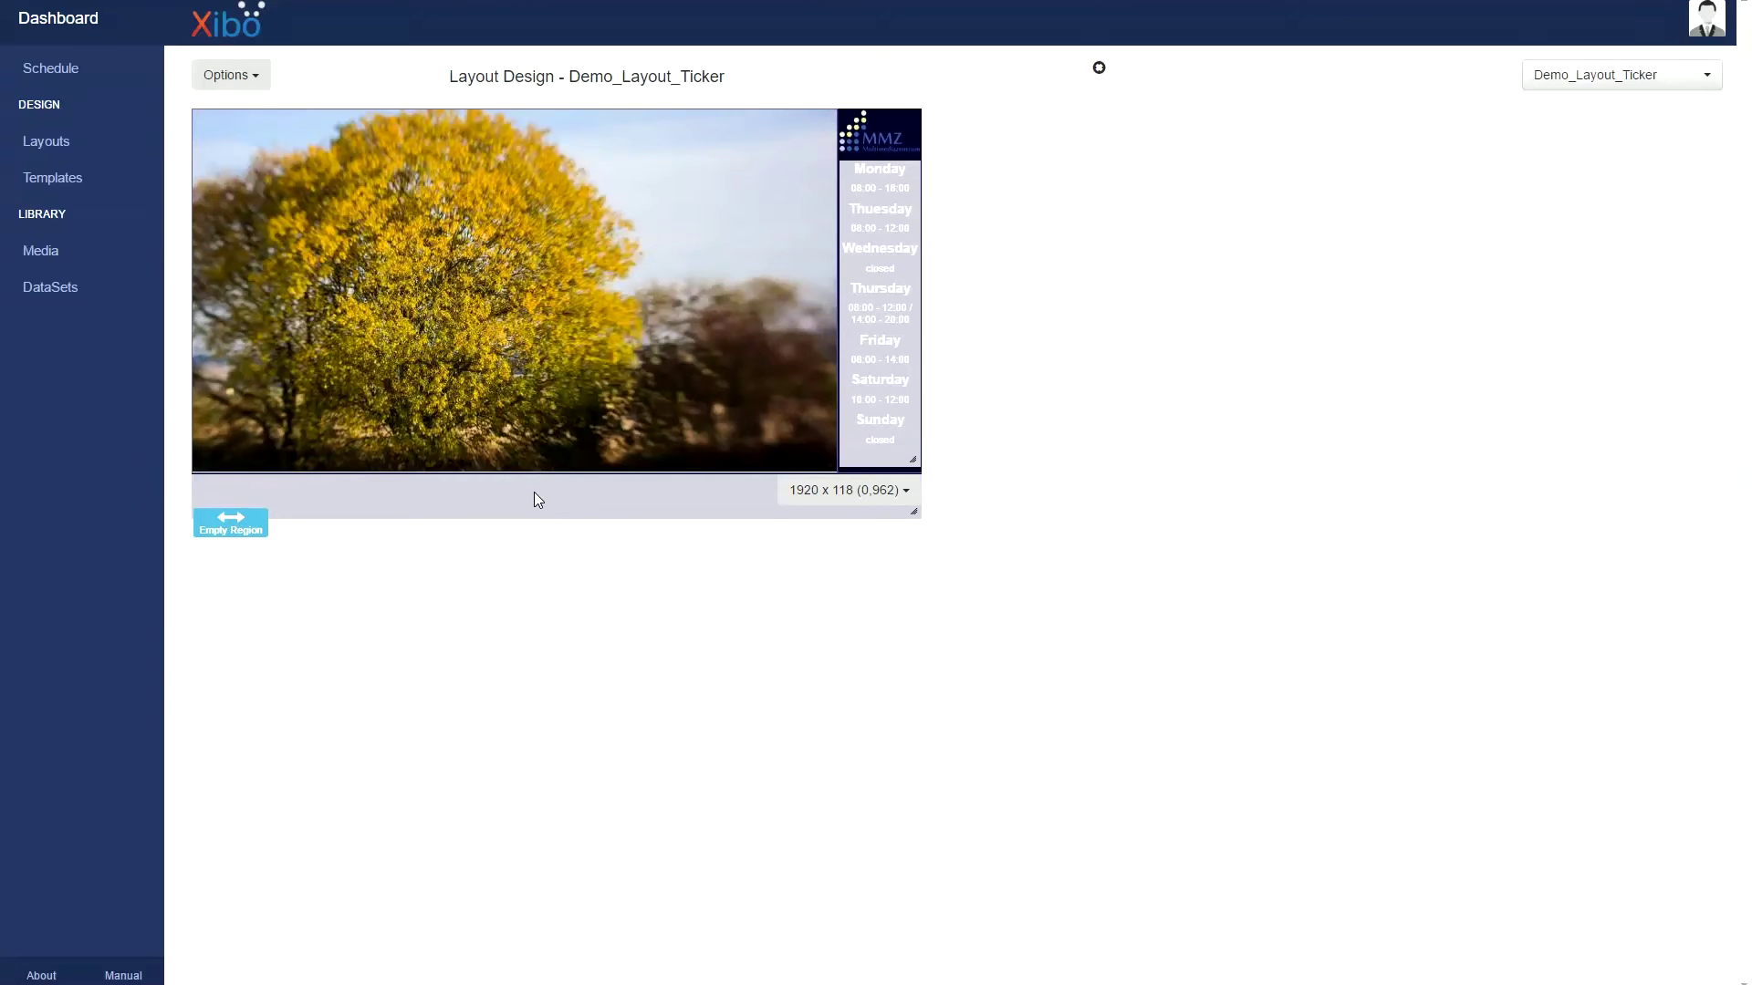
double_click(306, 495)
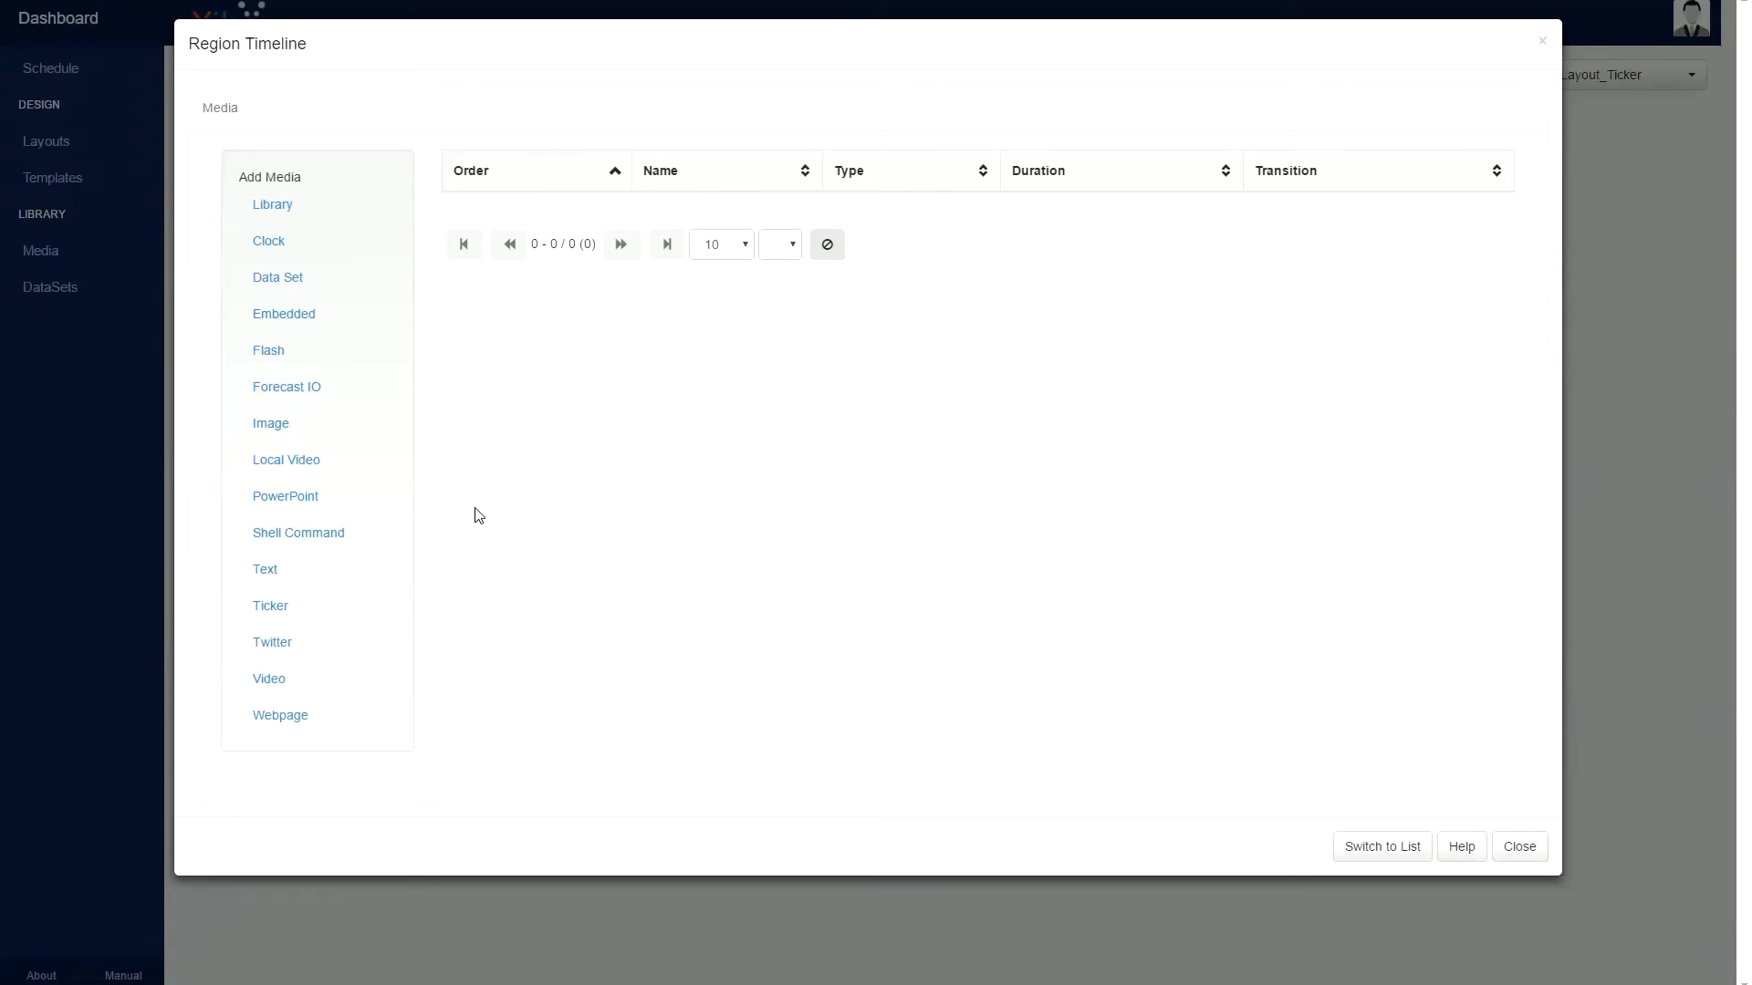
Add a ticker to the region with DataSet as source type, Demo_Ticker as the dataset and a duration of 8 seconds.
left_click(271, 606)
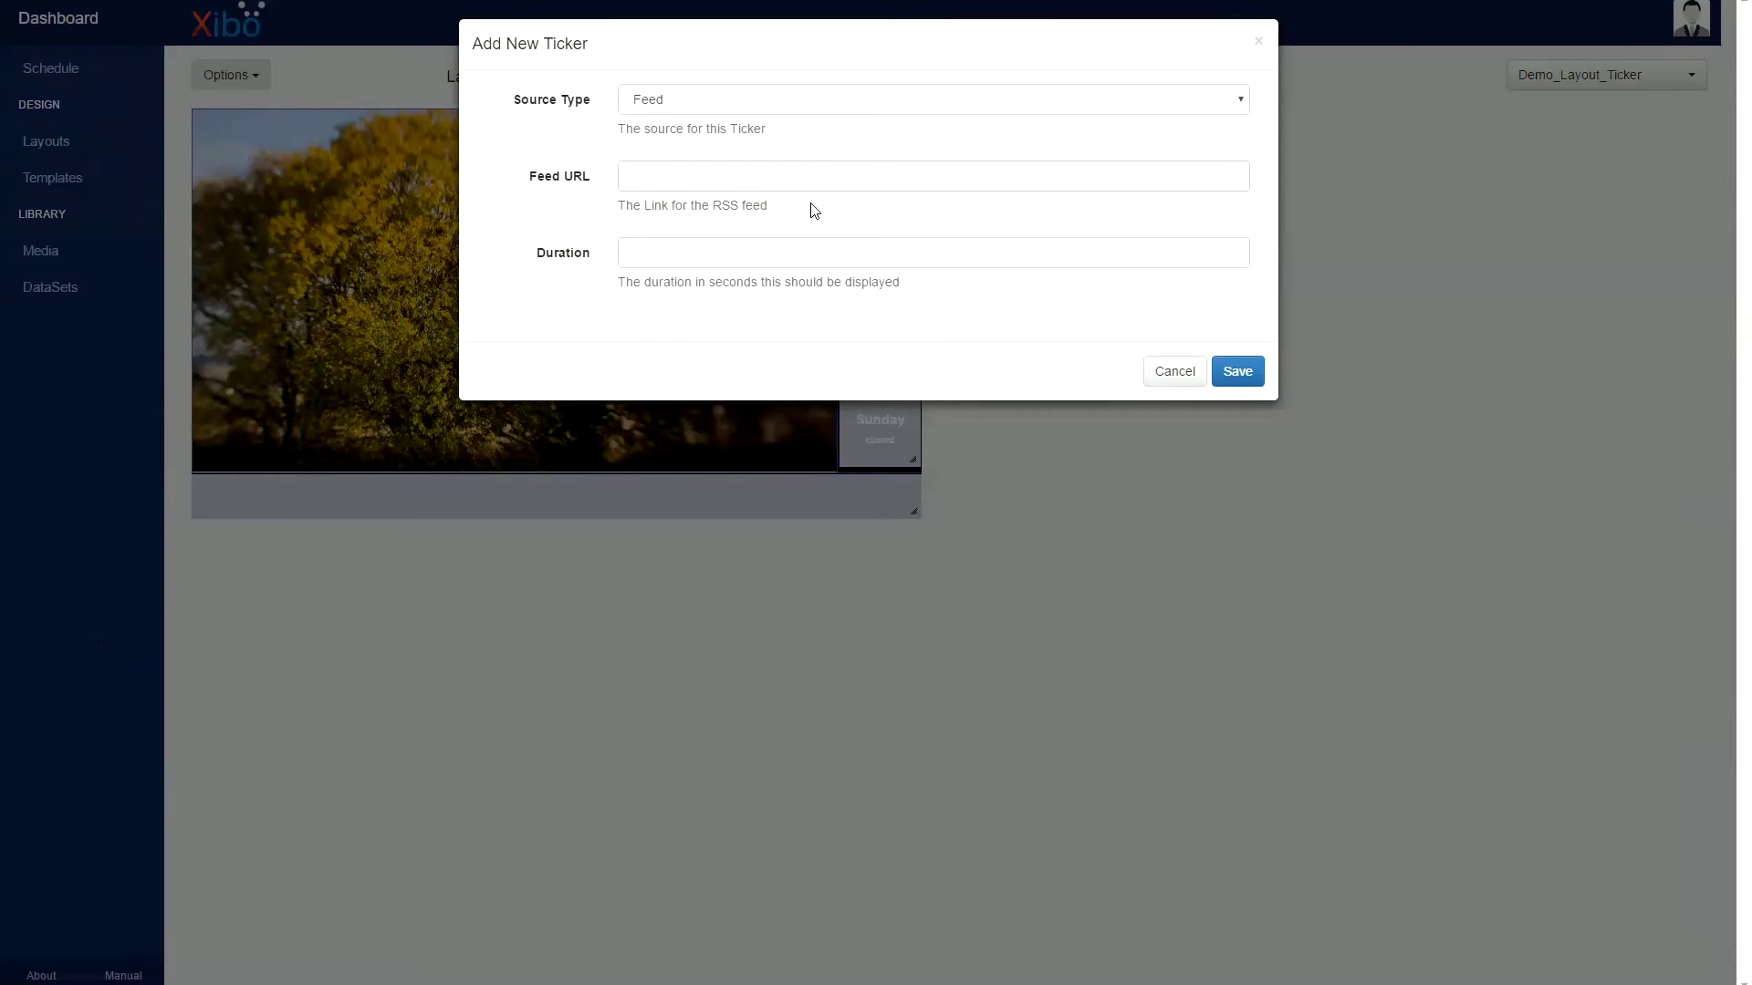
left_click(931, 107)
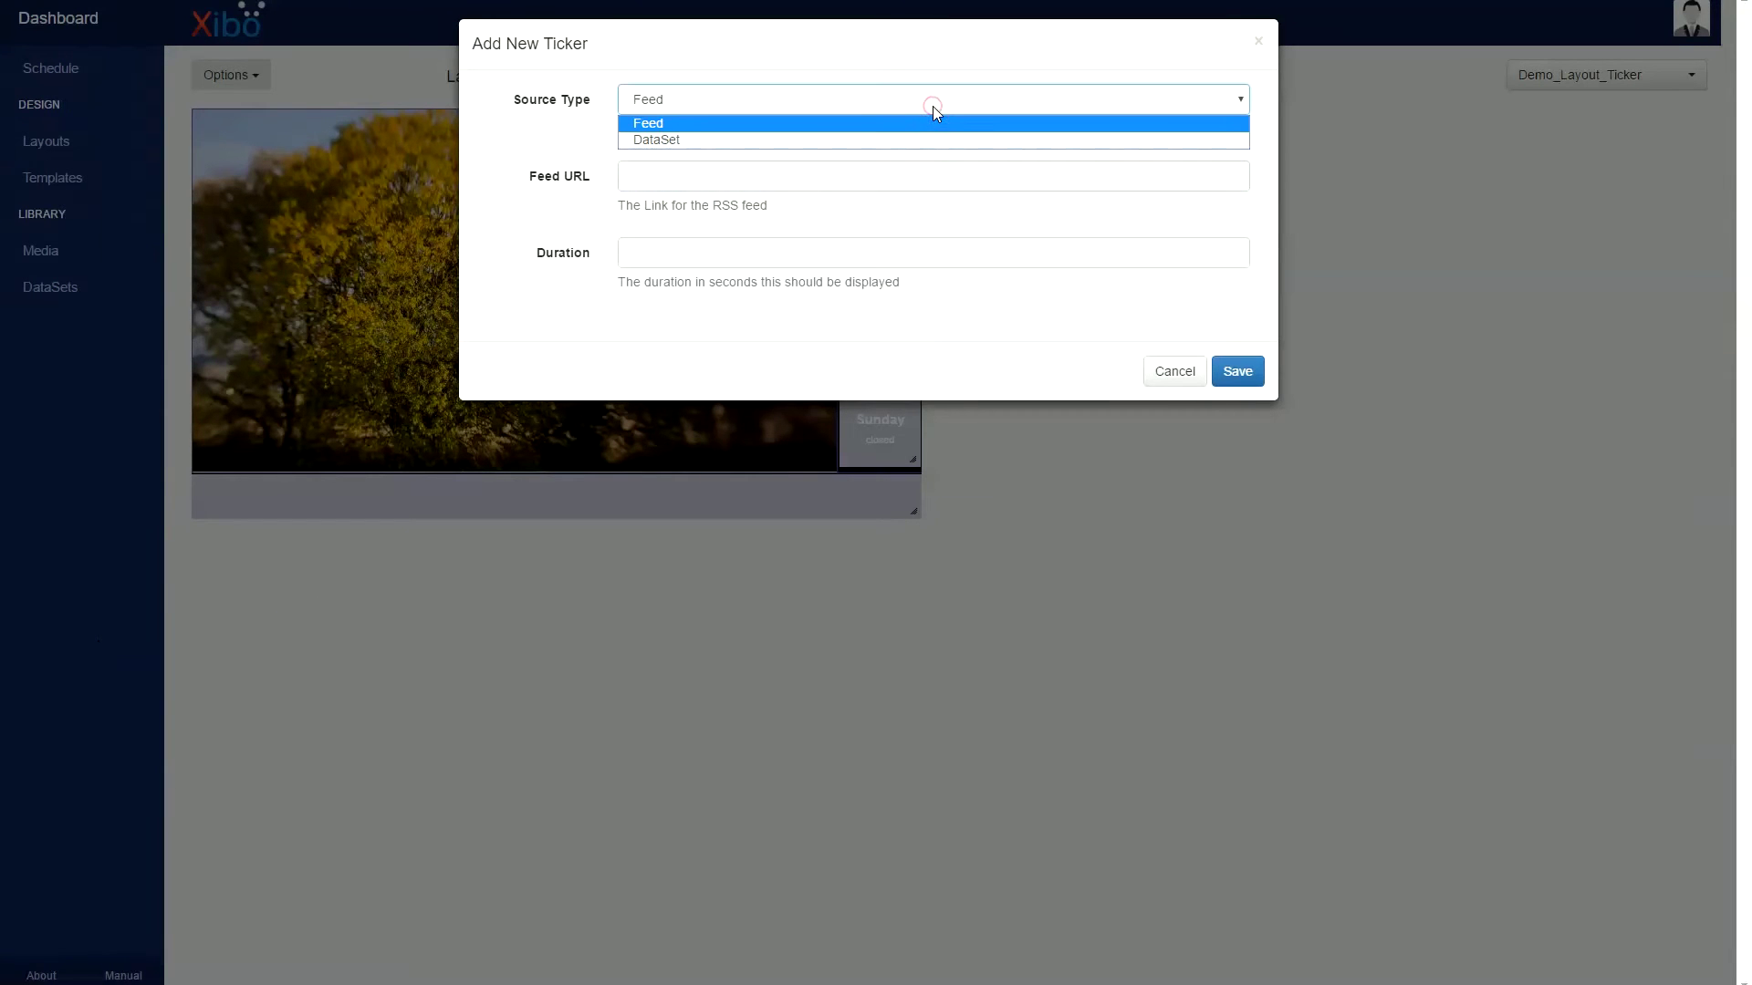
left_click(680, 142)
left_click(710, 174)
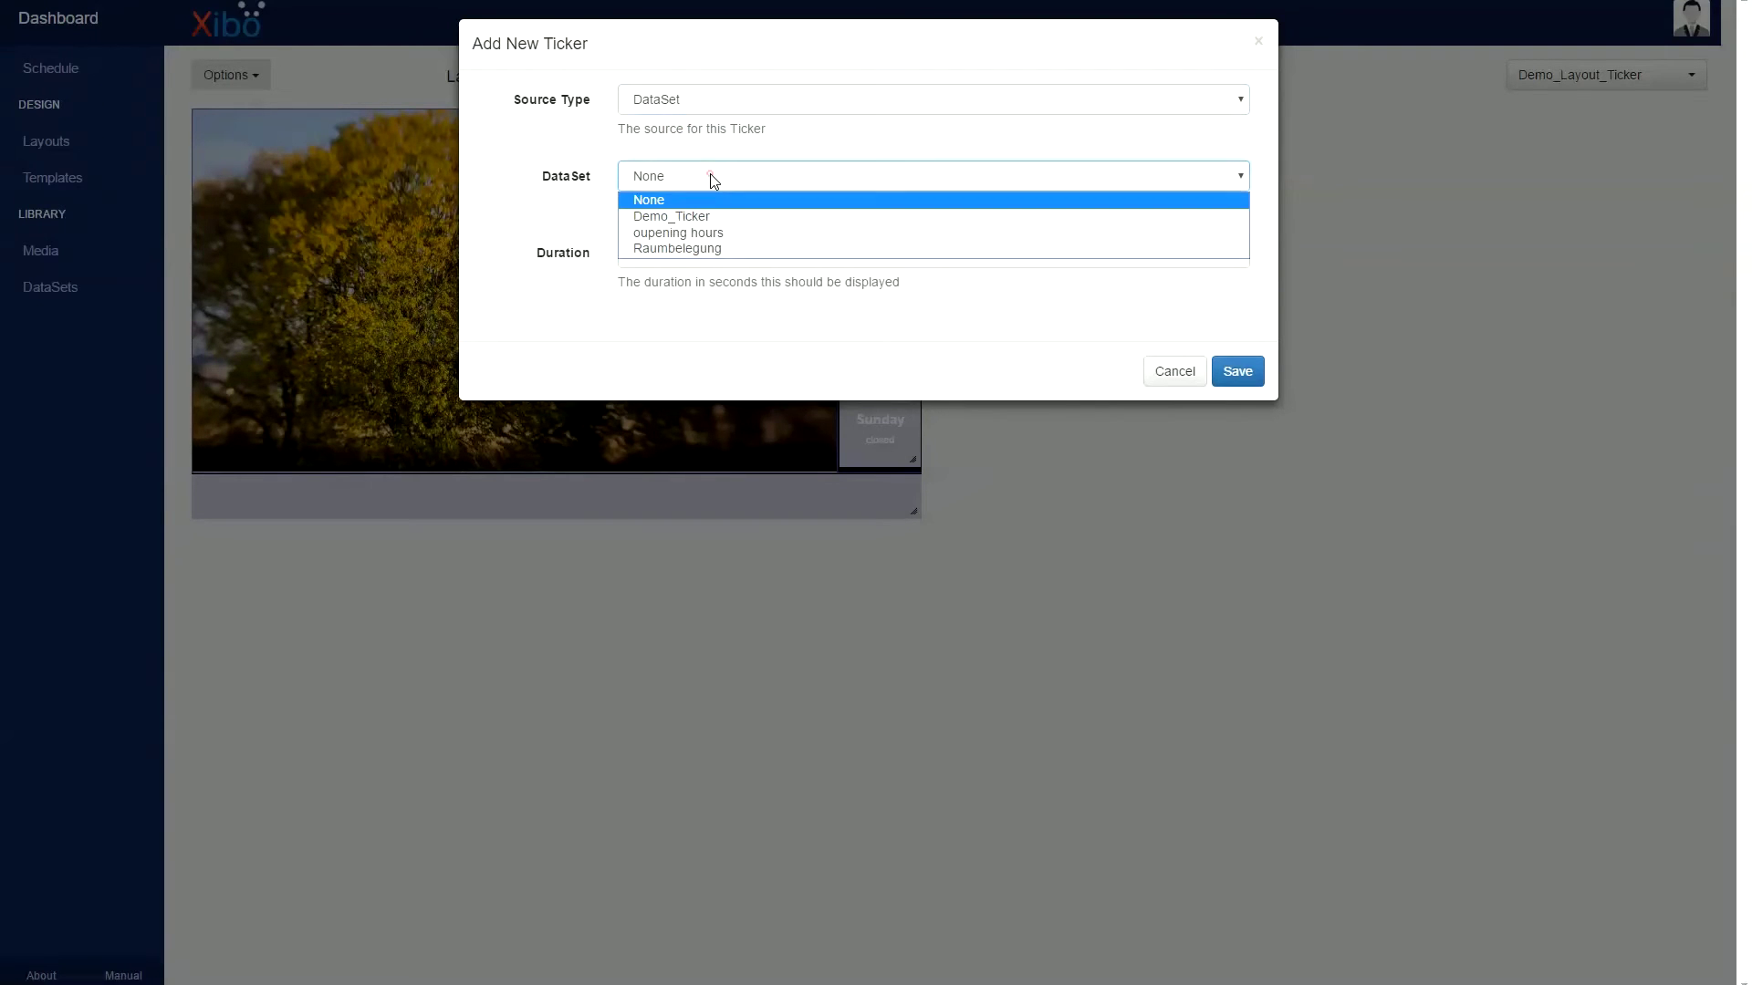
left_click(686, 218)
left_click(696, 258)
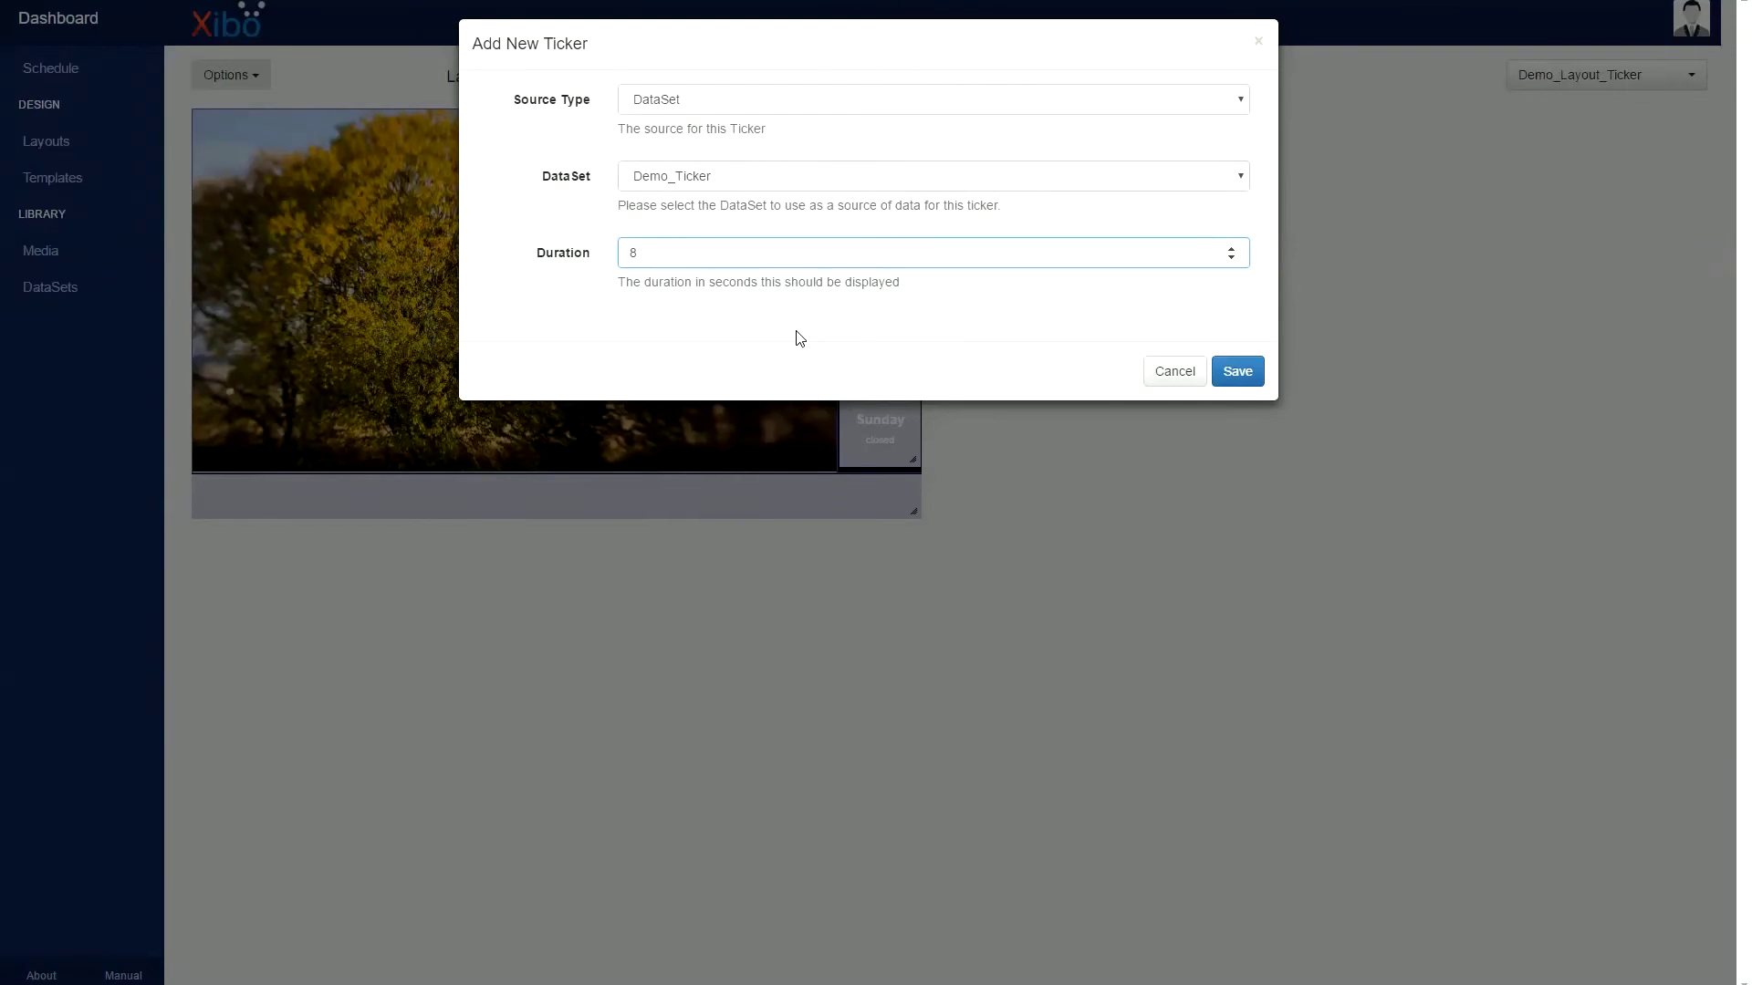
left_click(1241, 374)
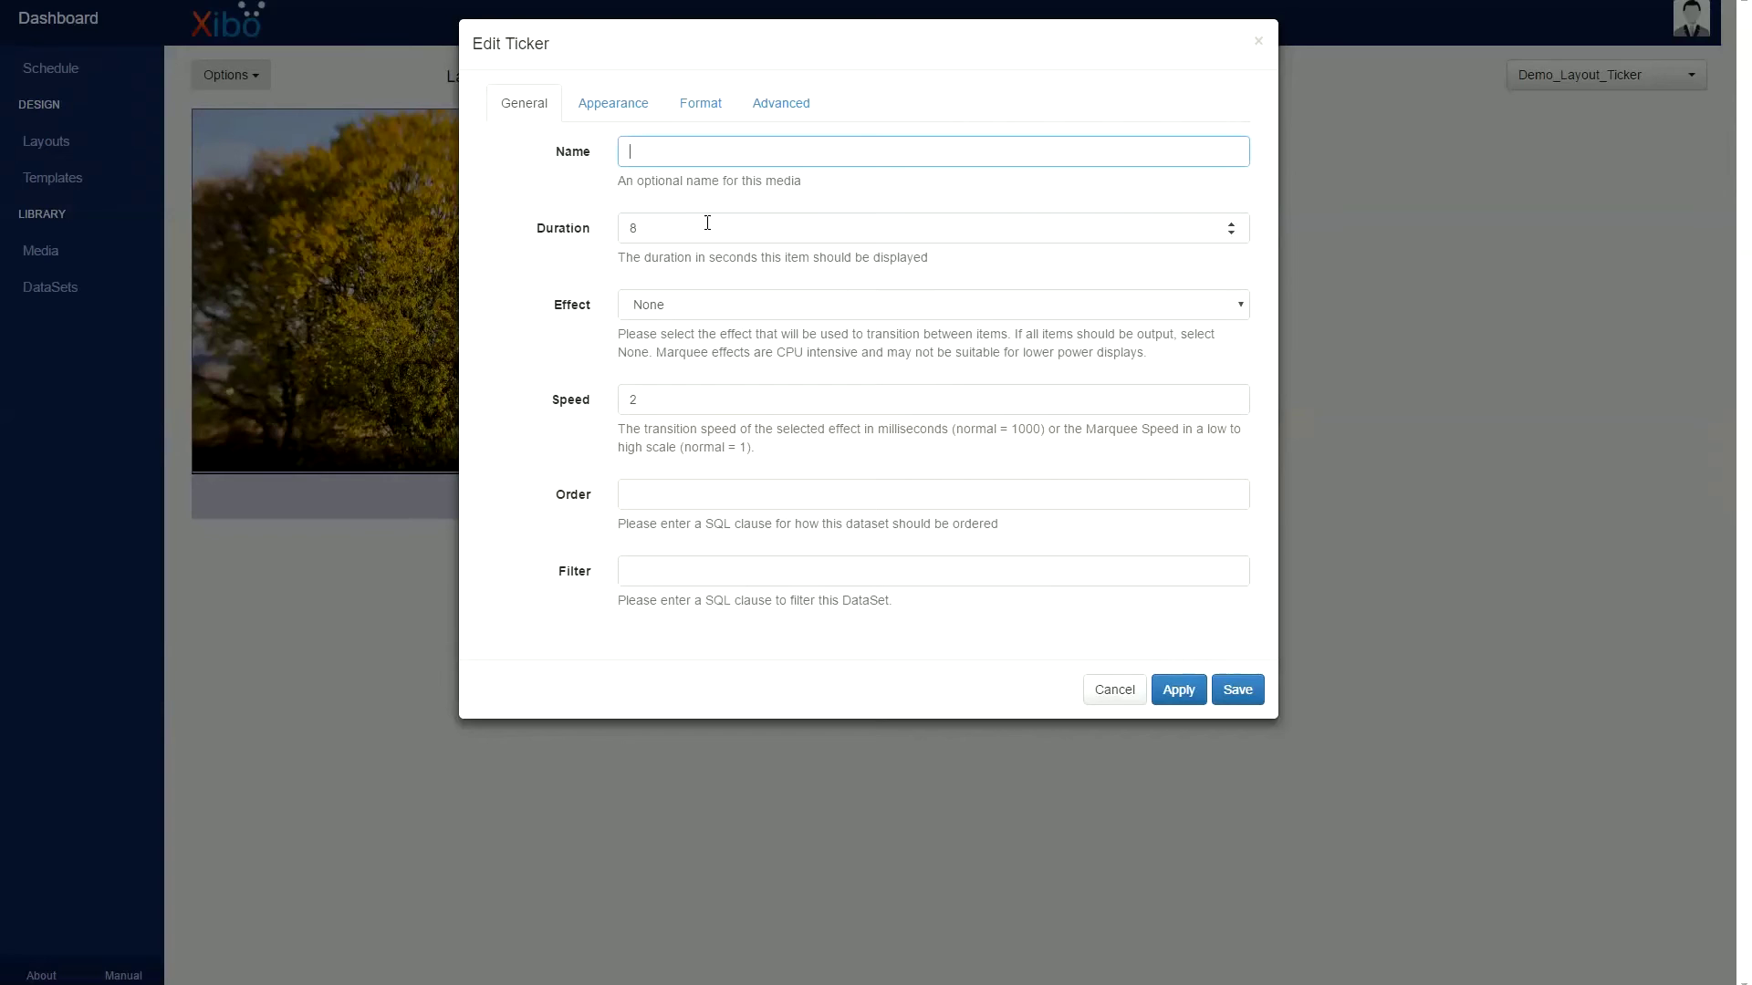
Set the ticker's transition effect to Flip Horizontal, leaving the optional name and the filter empty.
double_click(640, 180)
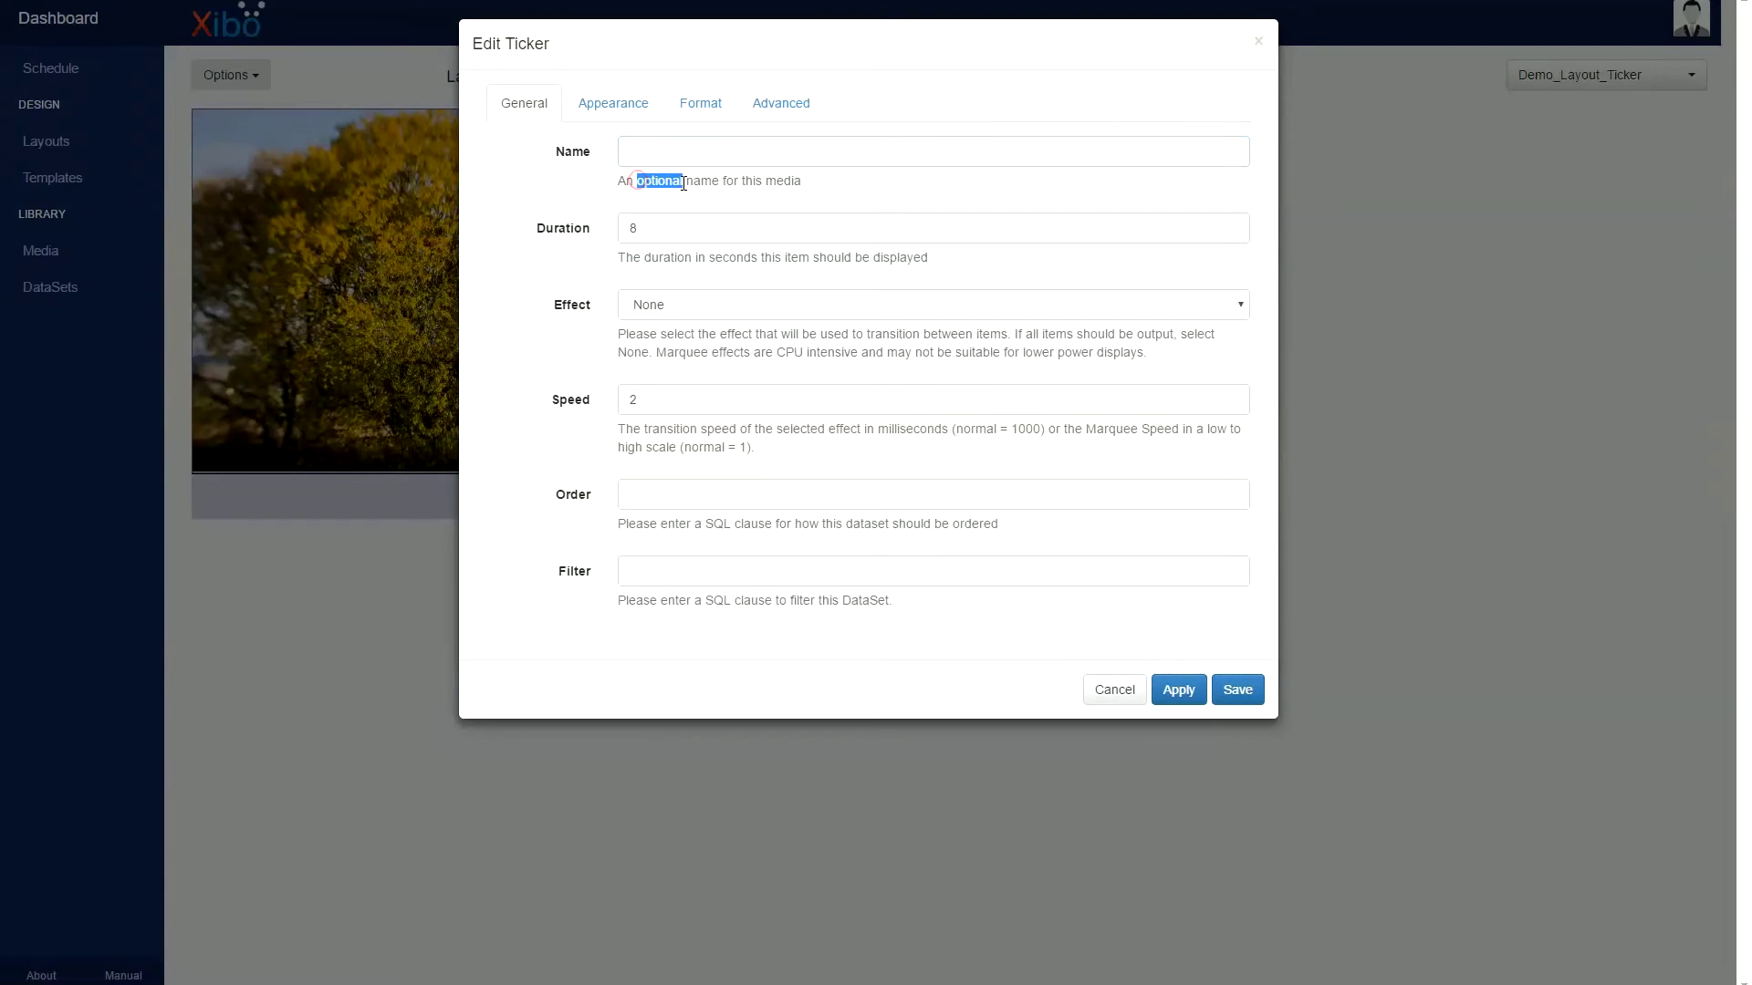
left_click(660, 310)
left_click(700, 306)
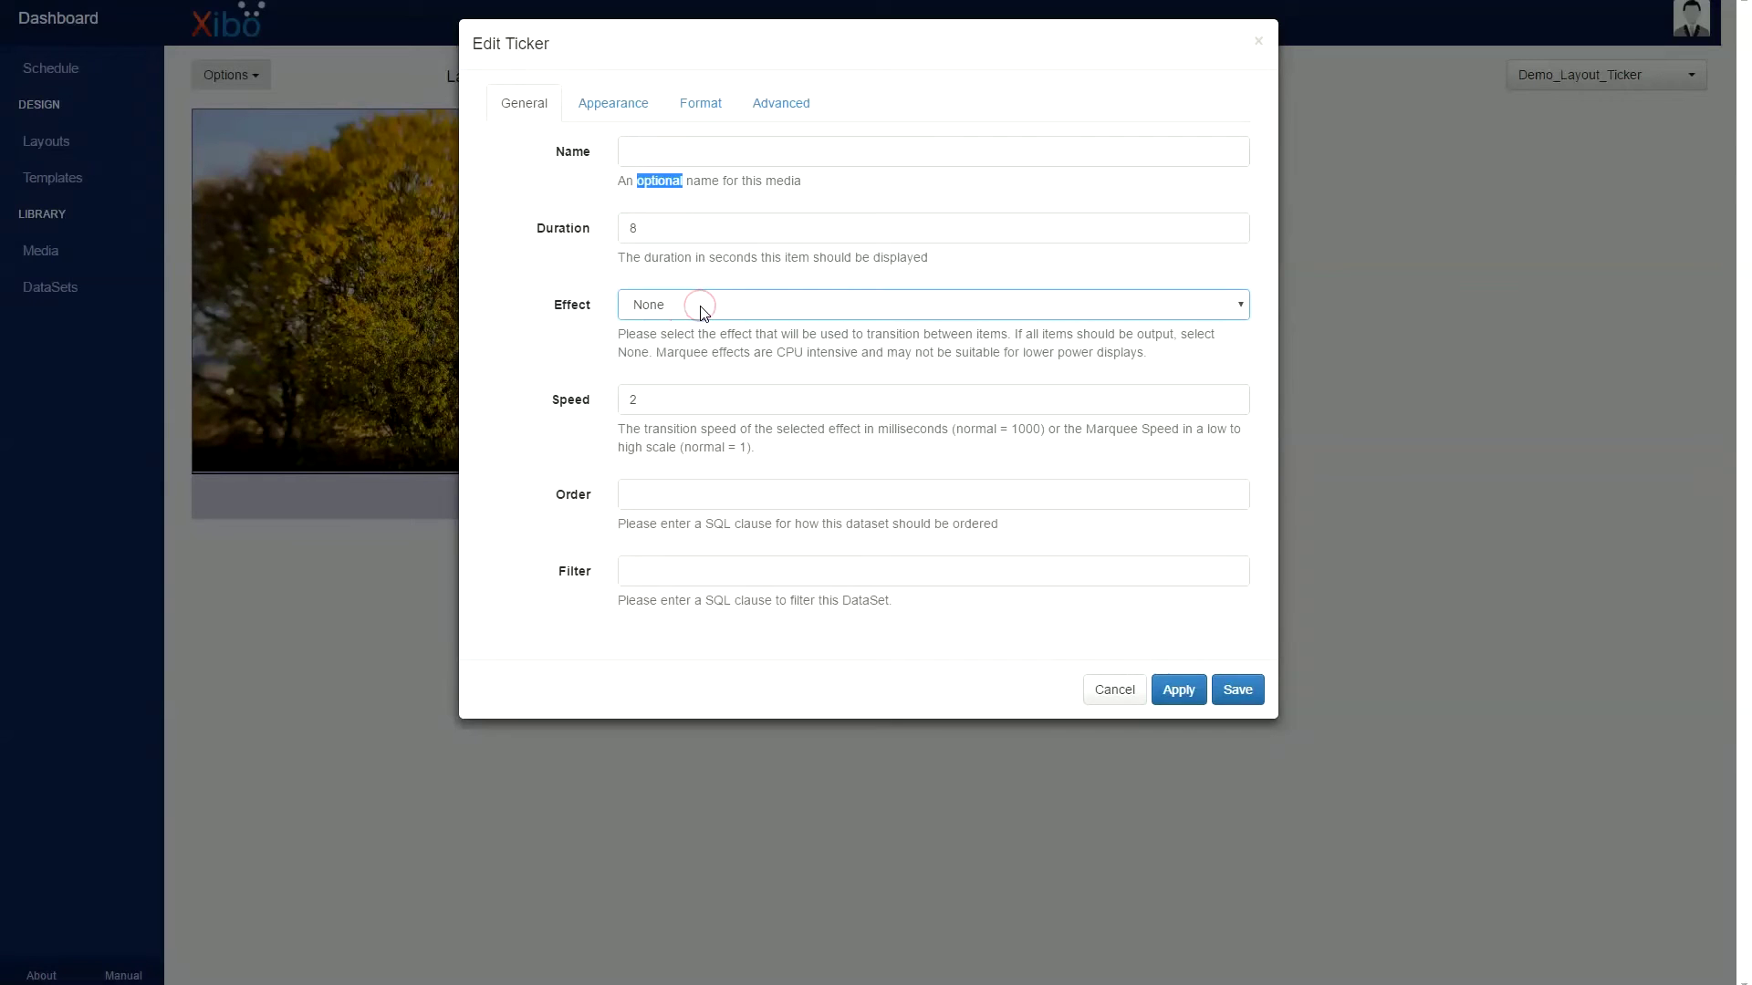
left_click(1240, 305)
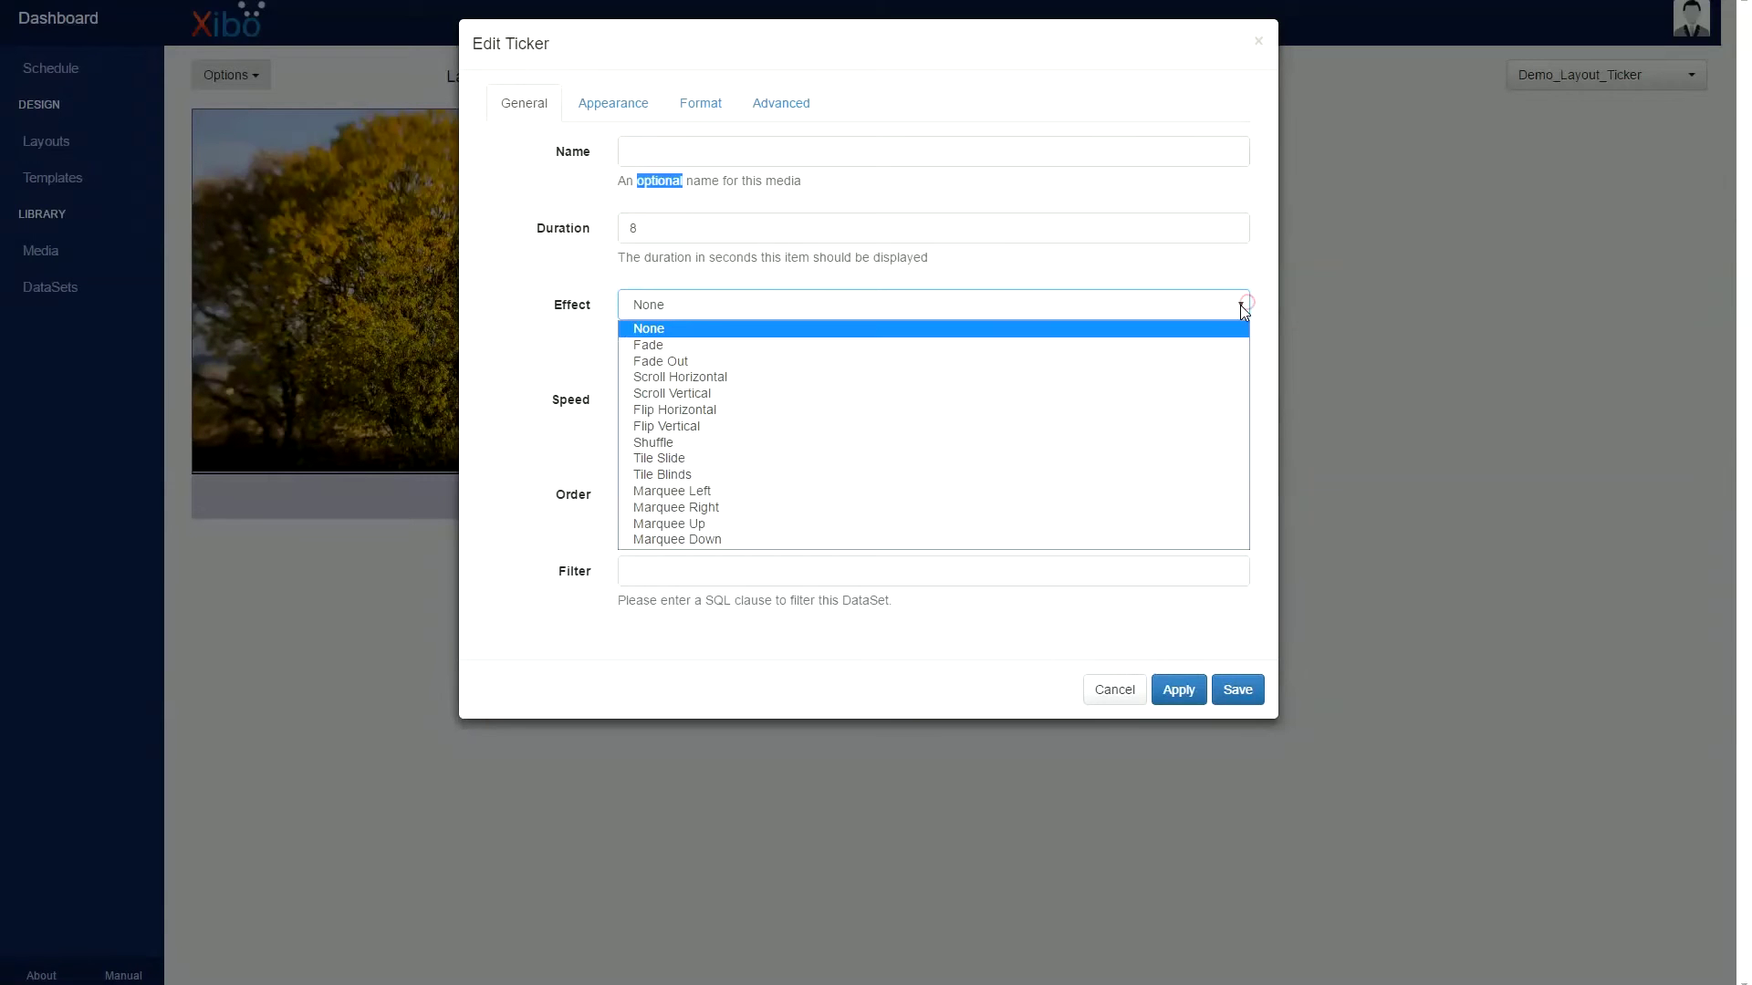
left_click(1107, 412)
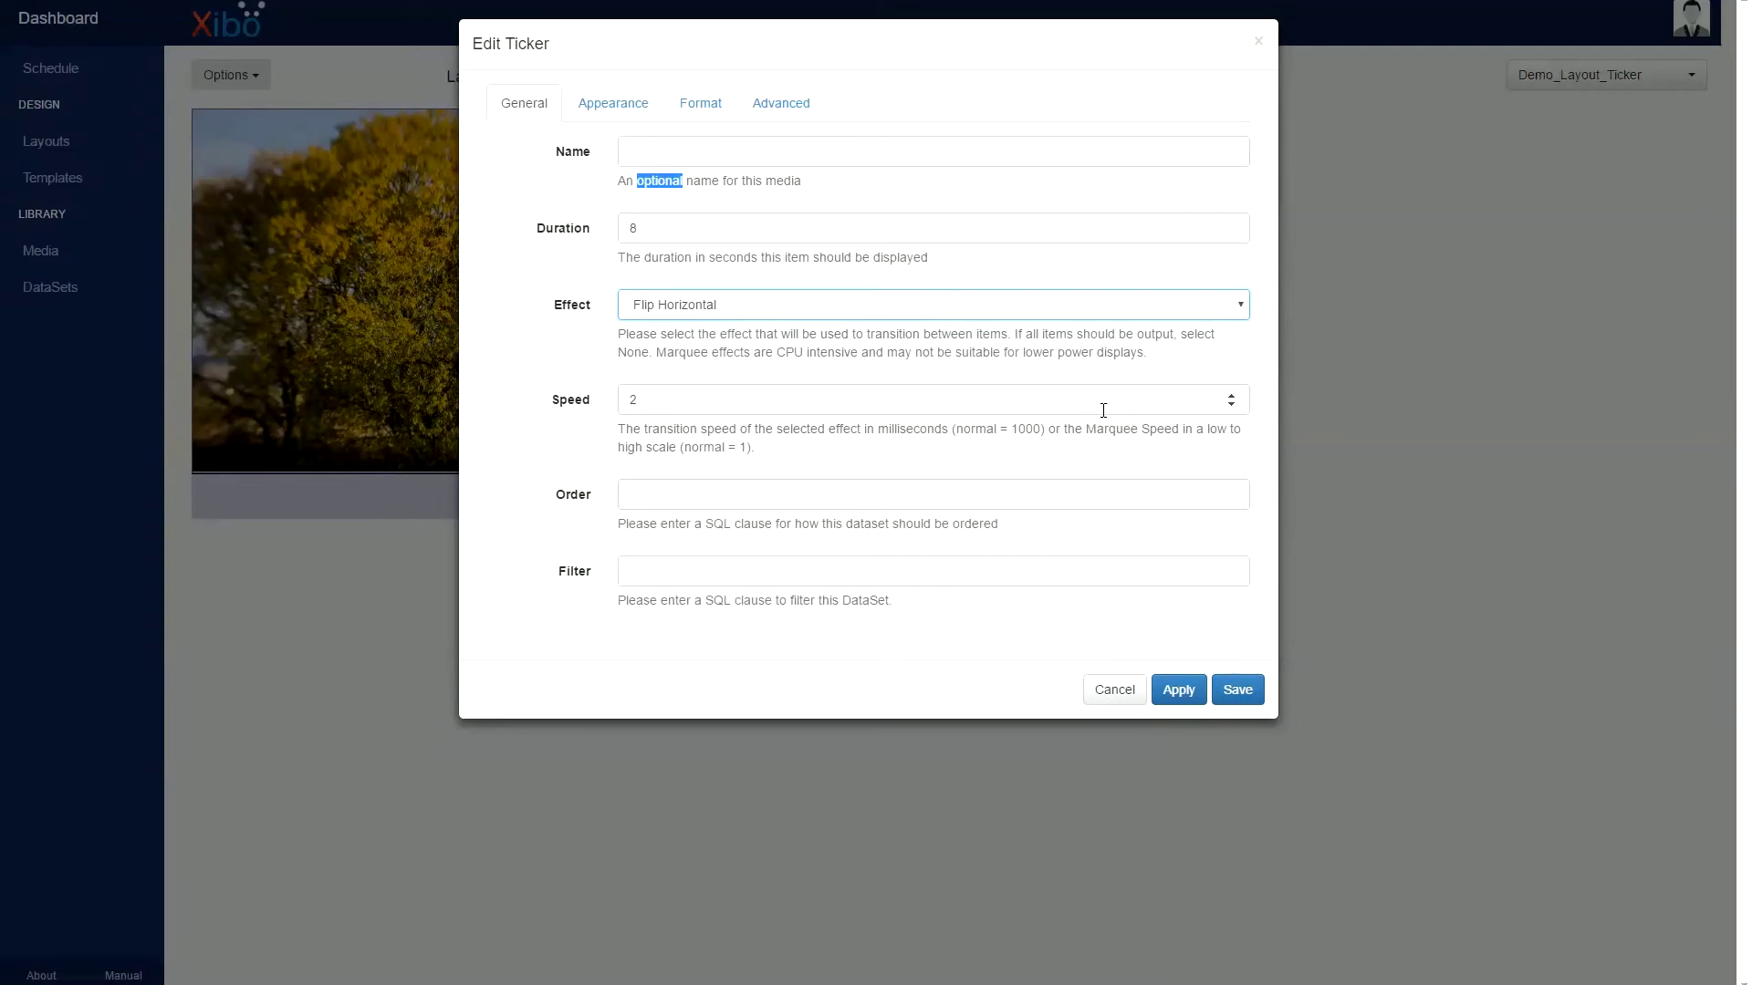
left_click(907, 566)
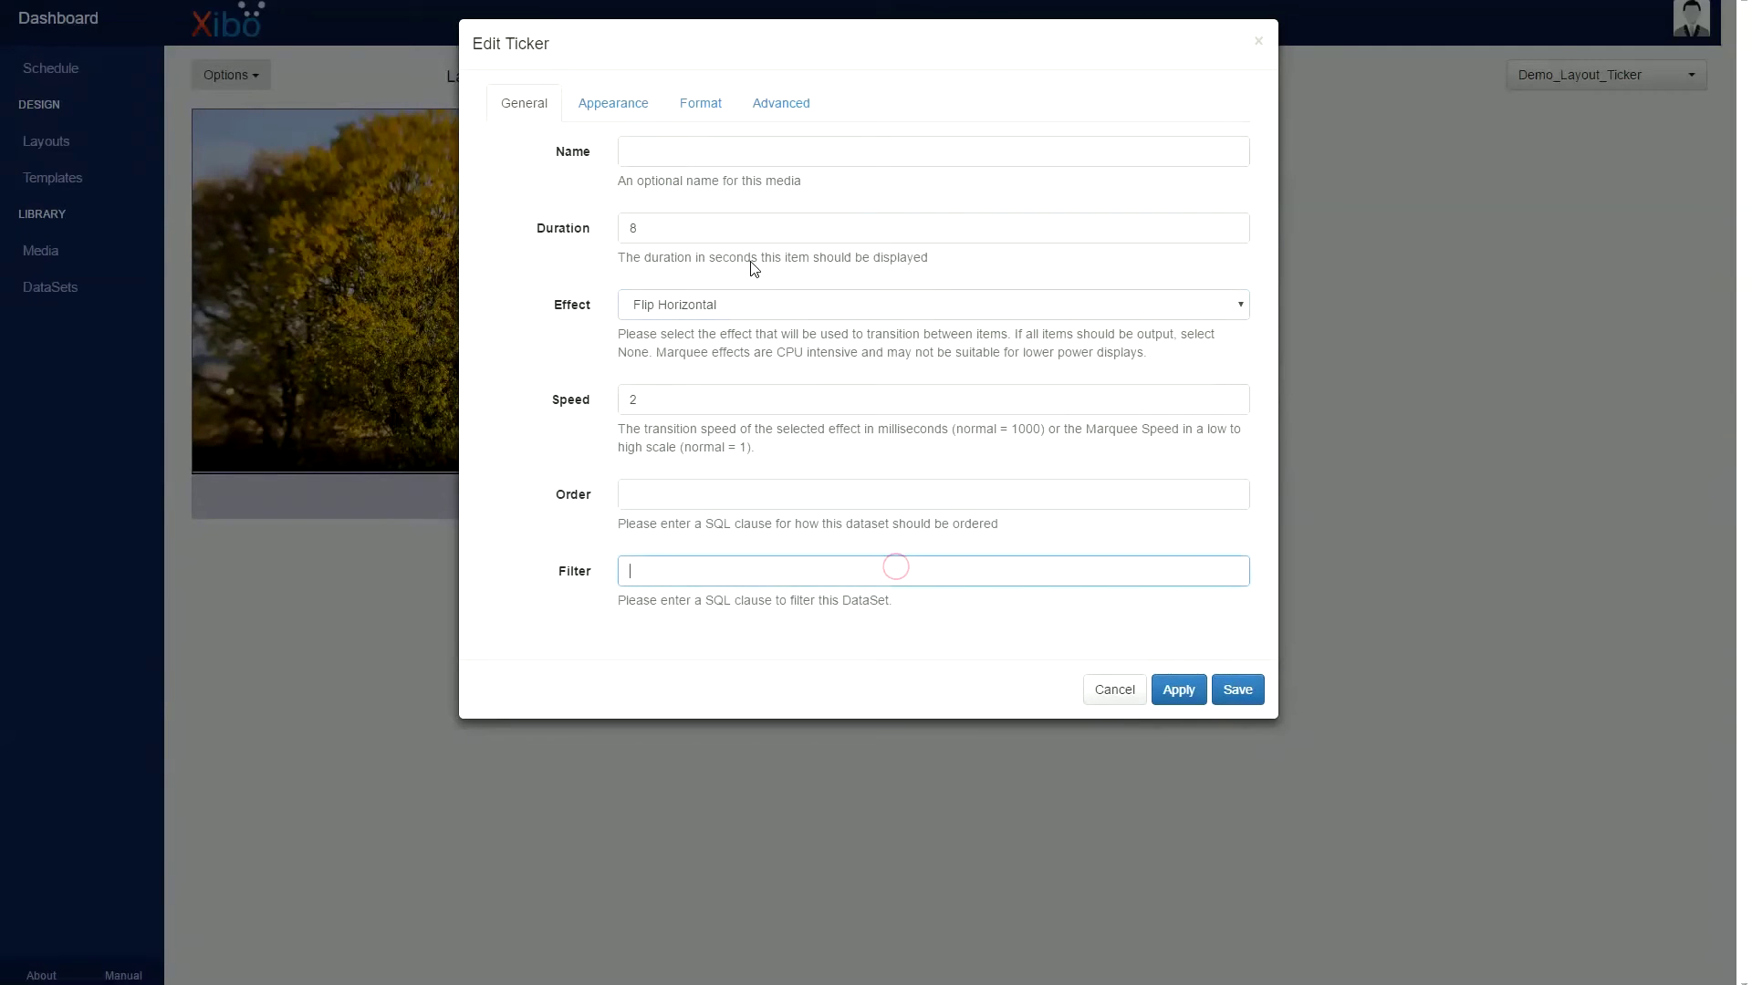
Set the text in the ticker's appearance template to white at font size 48.
left_click(639, 110)
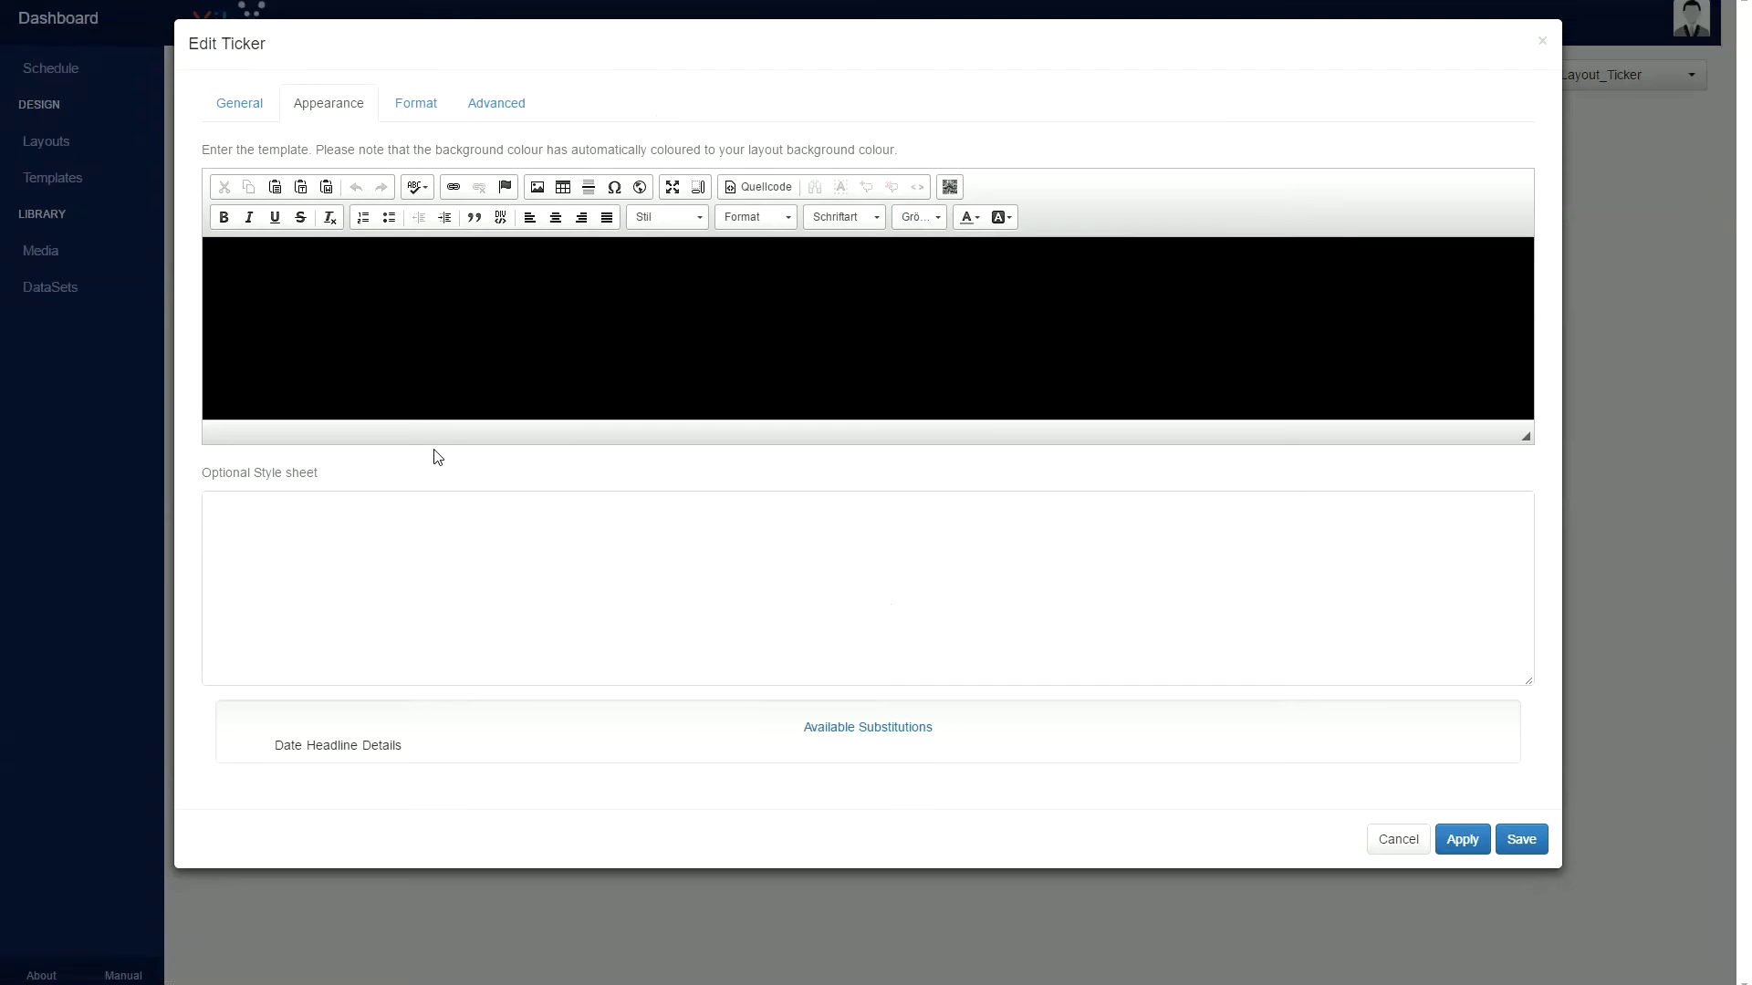
left_click(256, 282)
left_click(972, 217)
left_click(1069, 321)
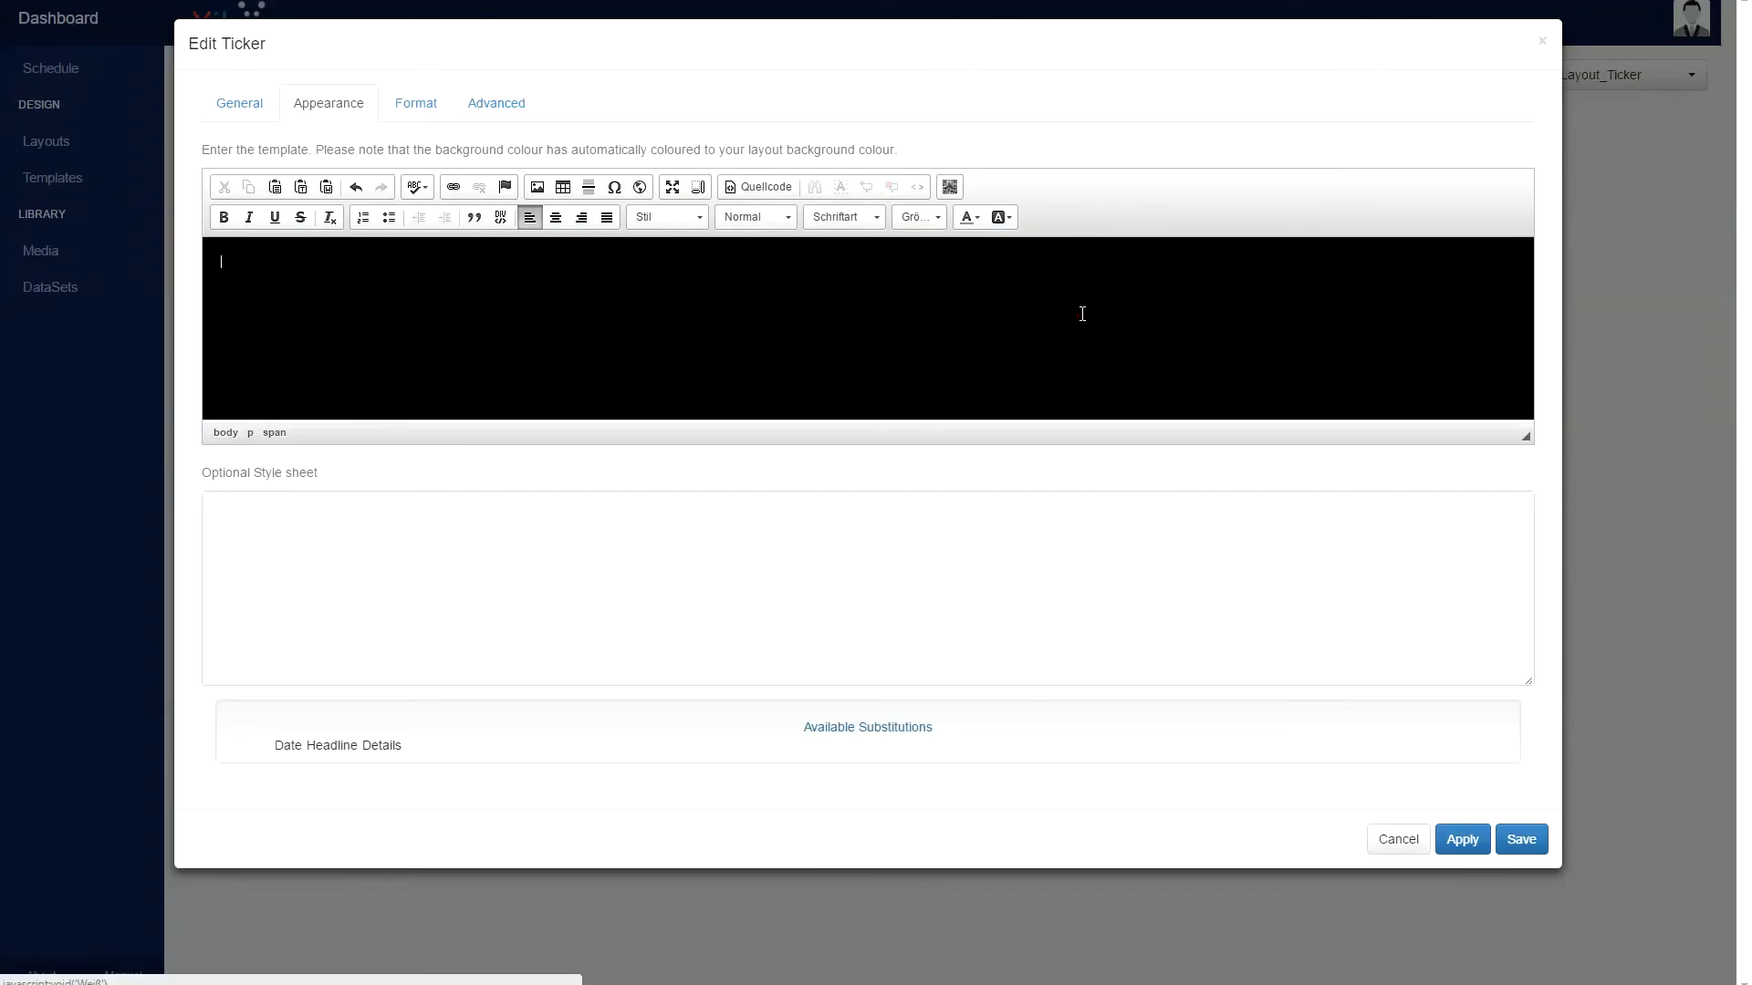
left_click(943, 221)
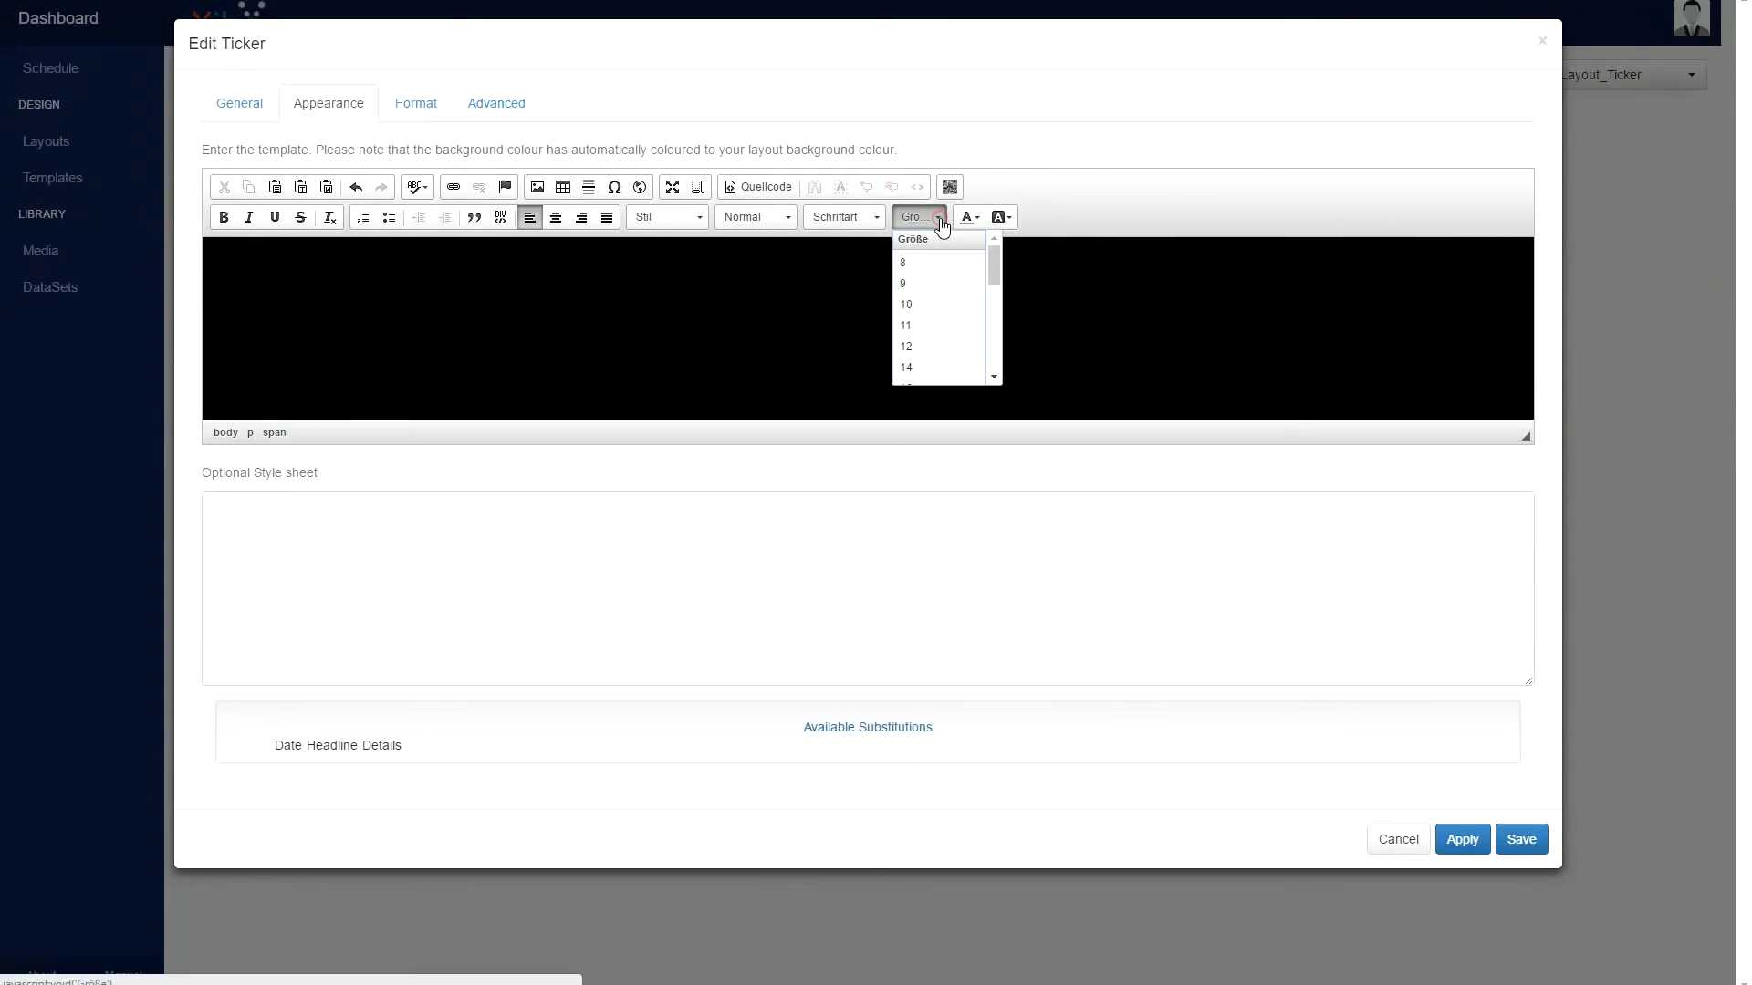
left_click(995, 380)
left_click(994, 379)
left_click(994, 380)
left_click(949, 271)
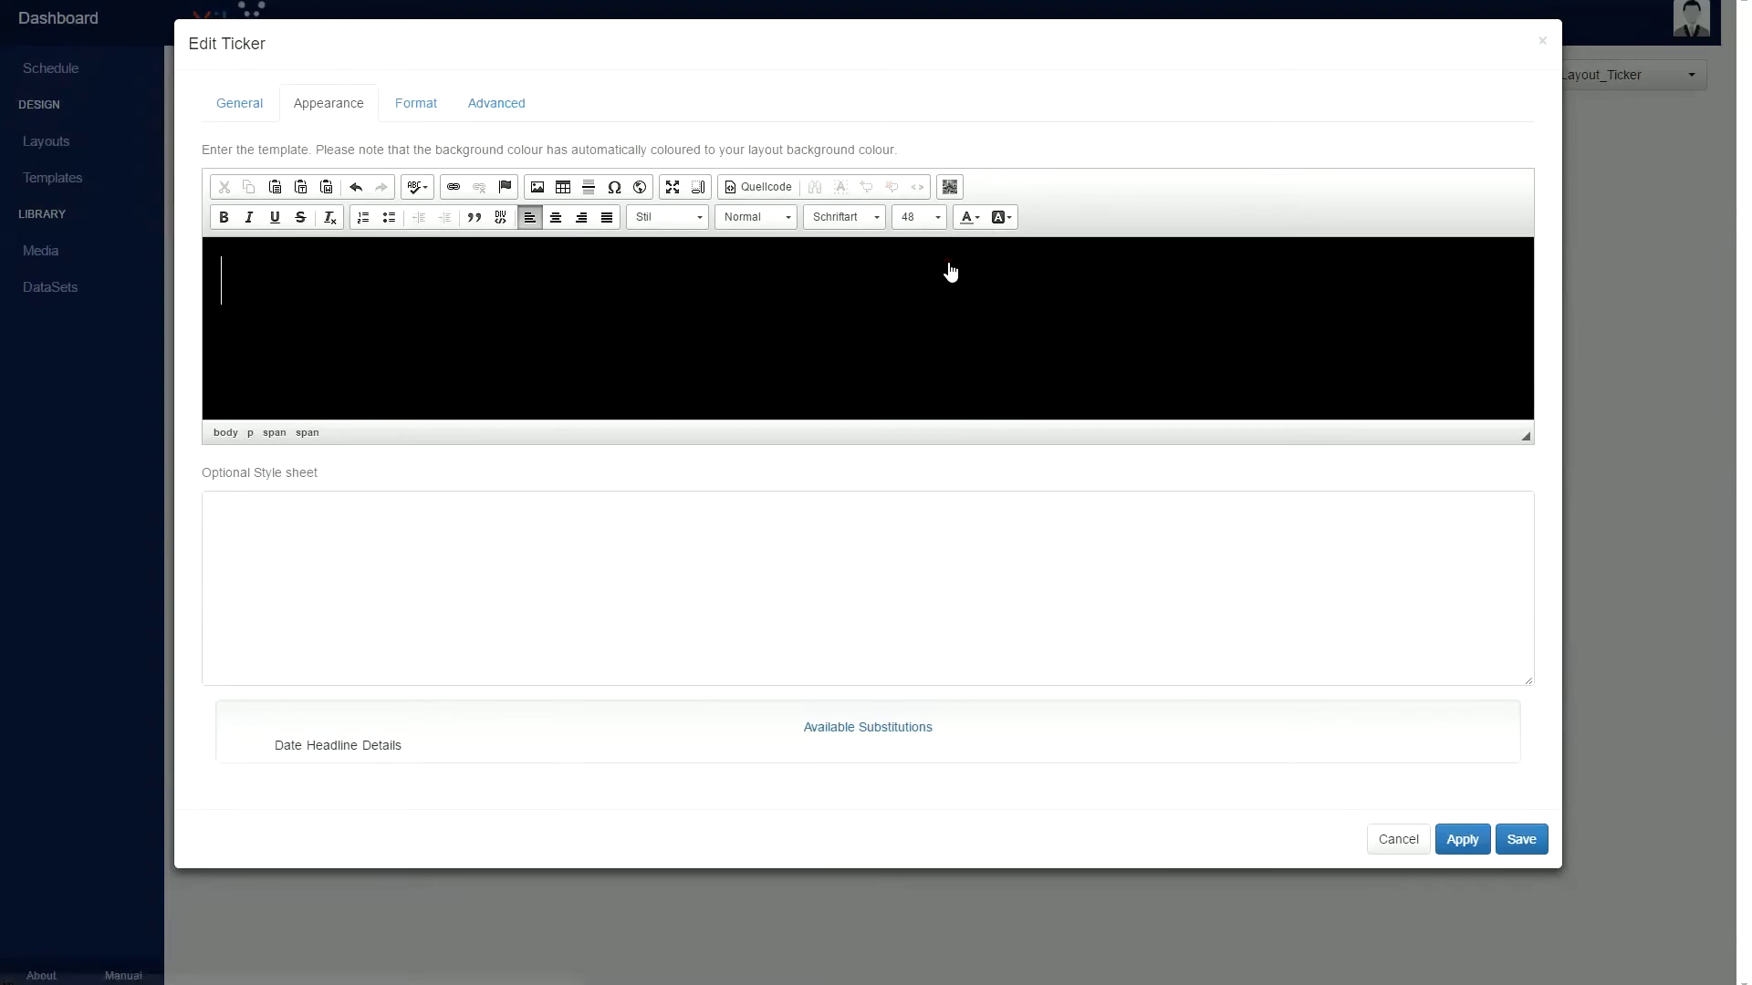
Insert the Date and Headline substitutions separated by a hyphen, with the Details substitution on a second line of the template.
left_click(290, 748)
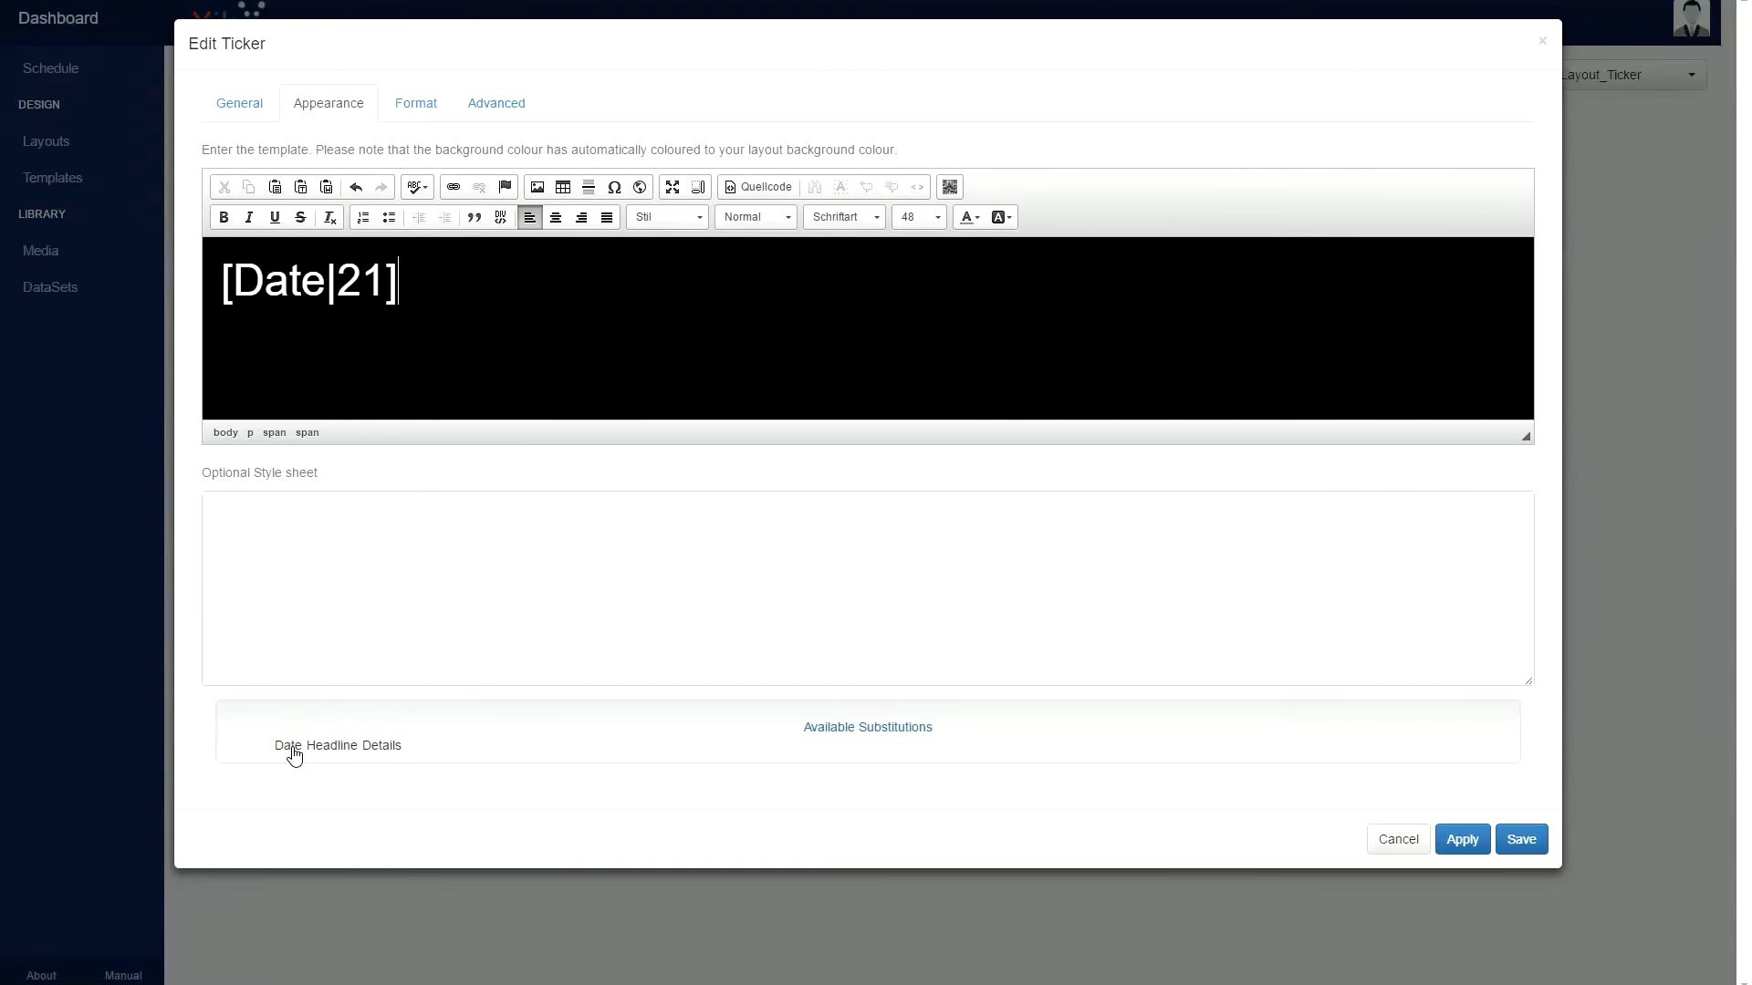
type("-")
left_click(332, 747)
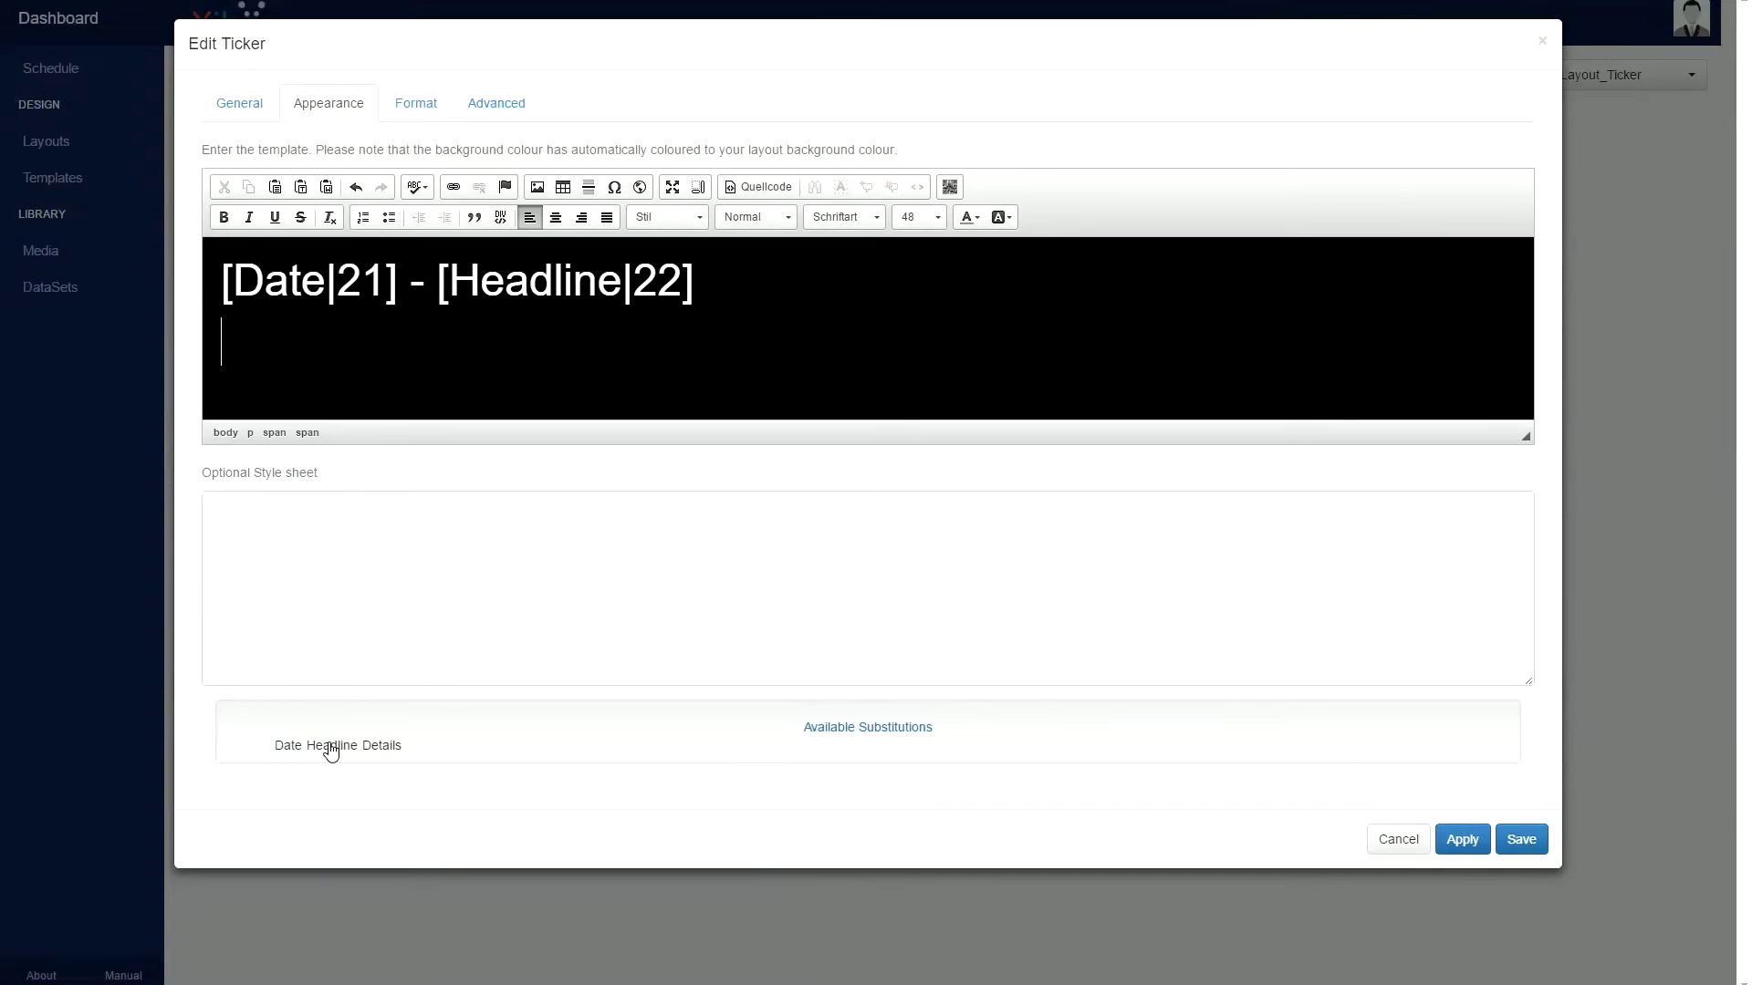
left_click(378, 749)
left_click(378, 748)
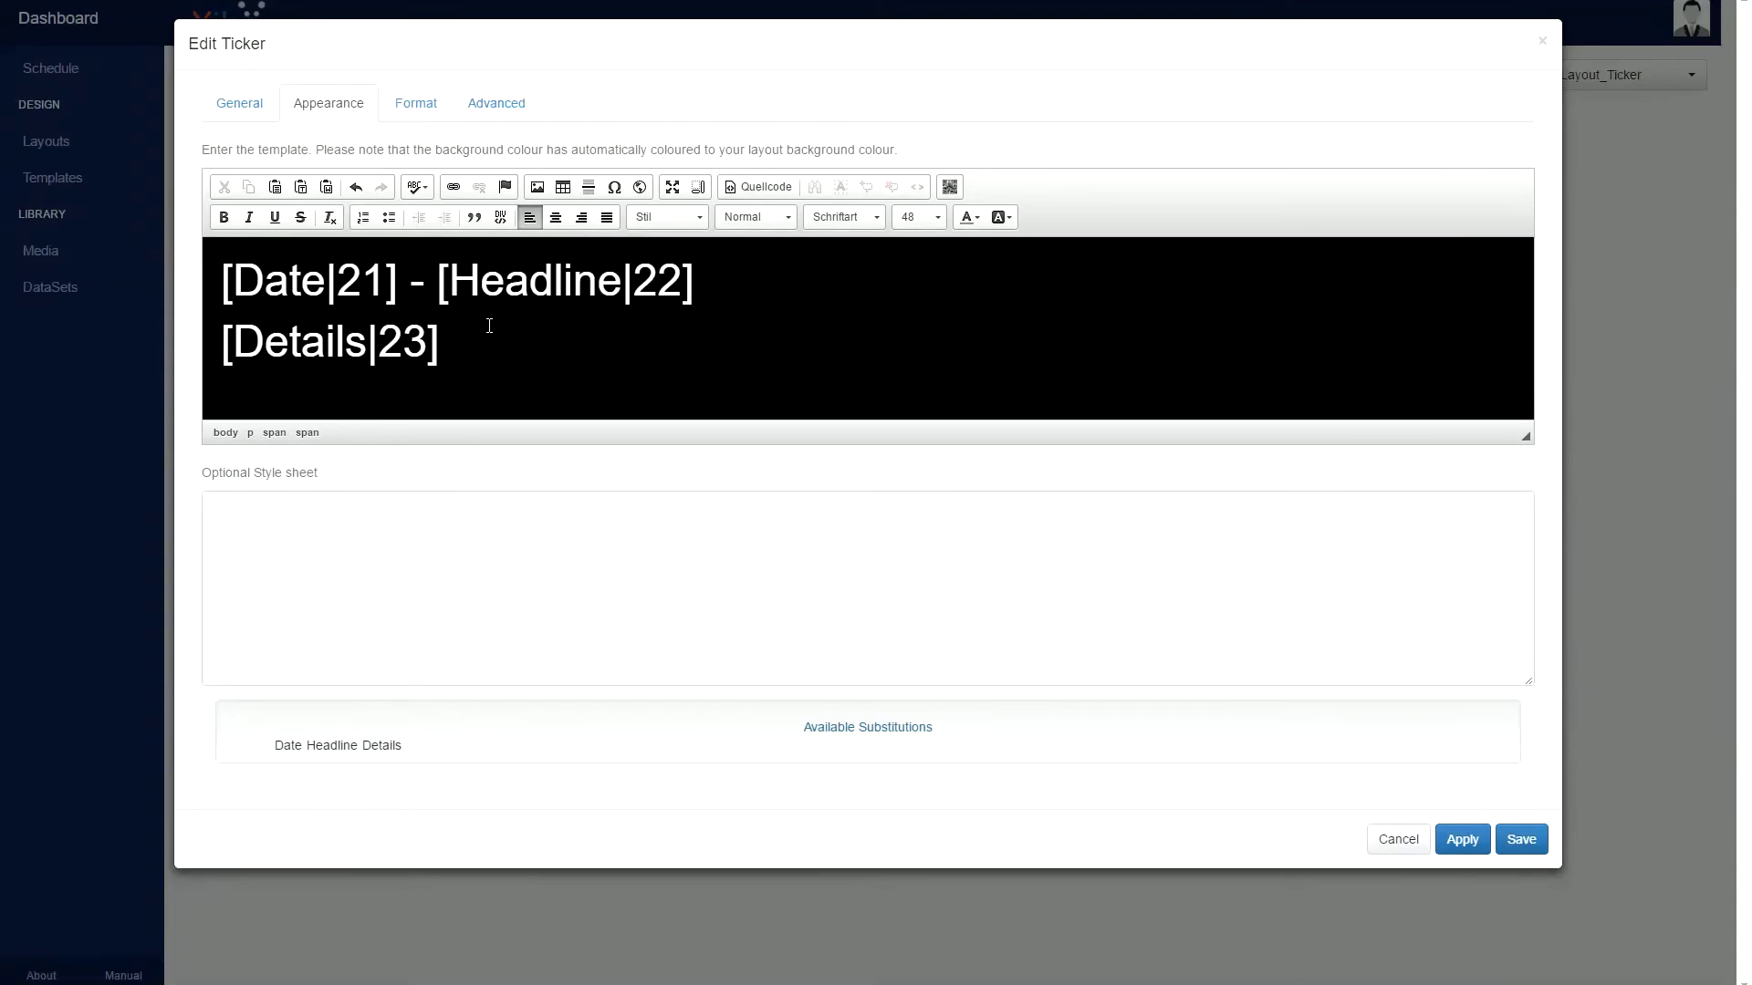
Centre both lines of the ticker template.
left_click(555, 217)
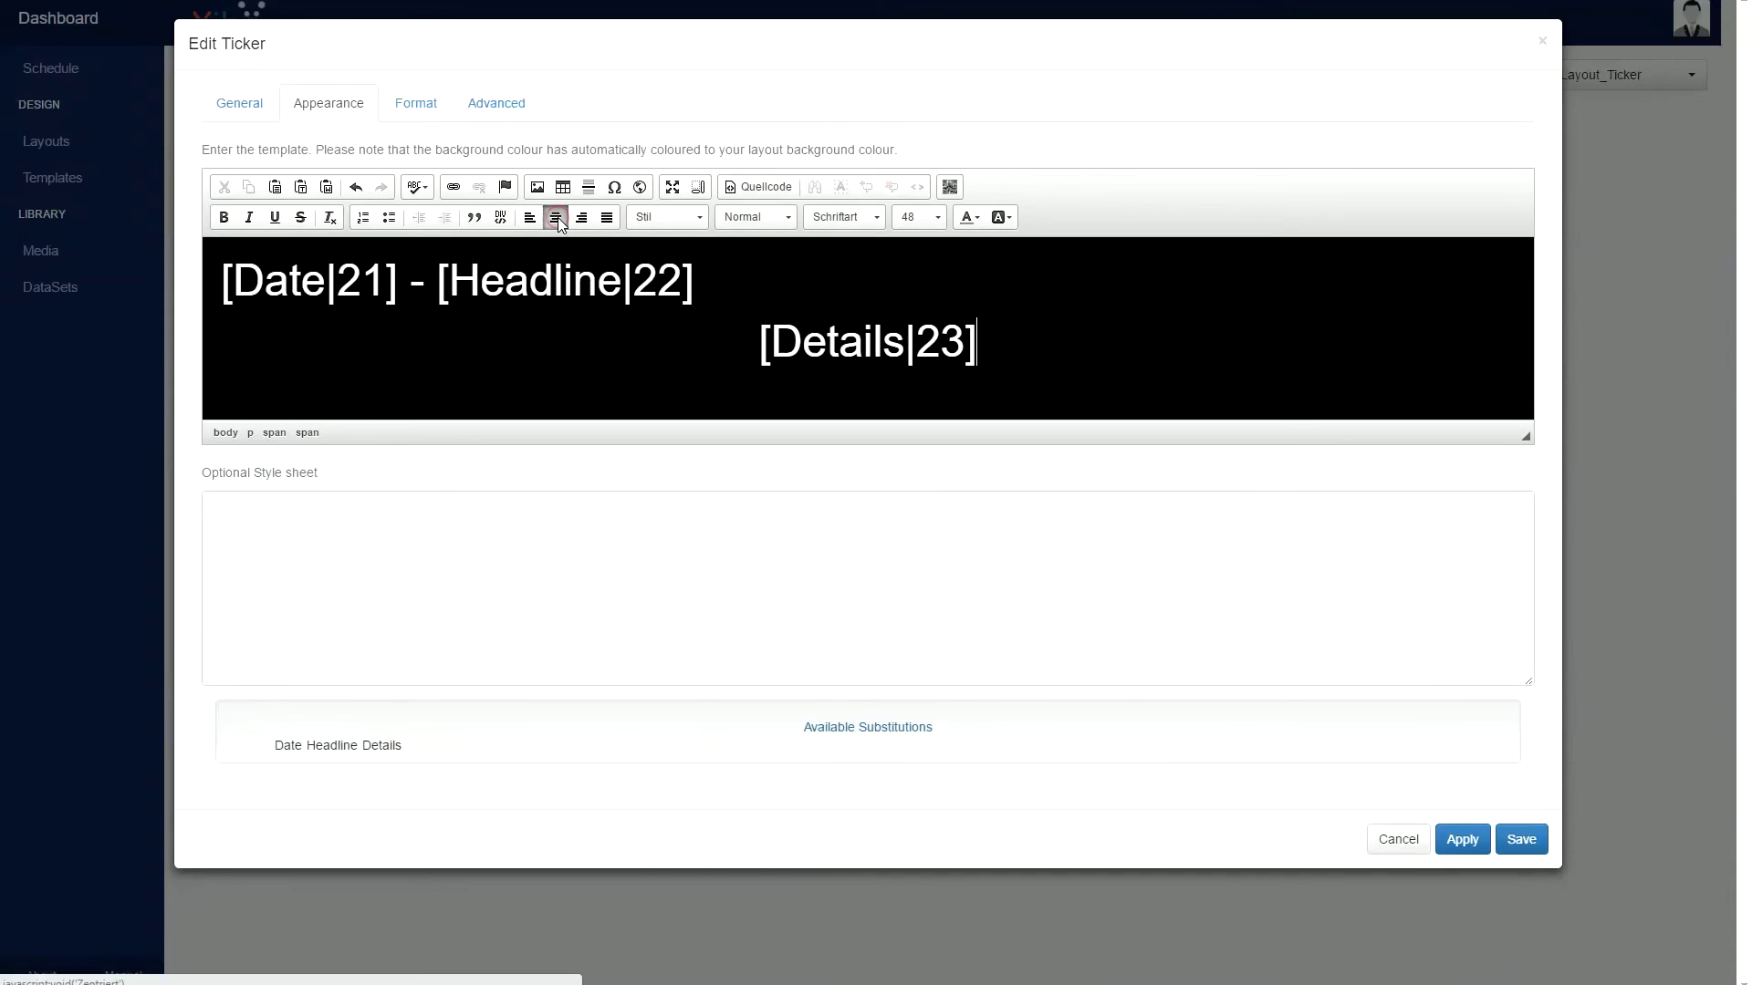
left_click(559, 278)
left_click(555, 217)
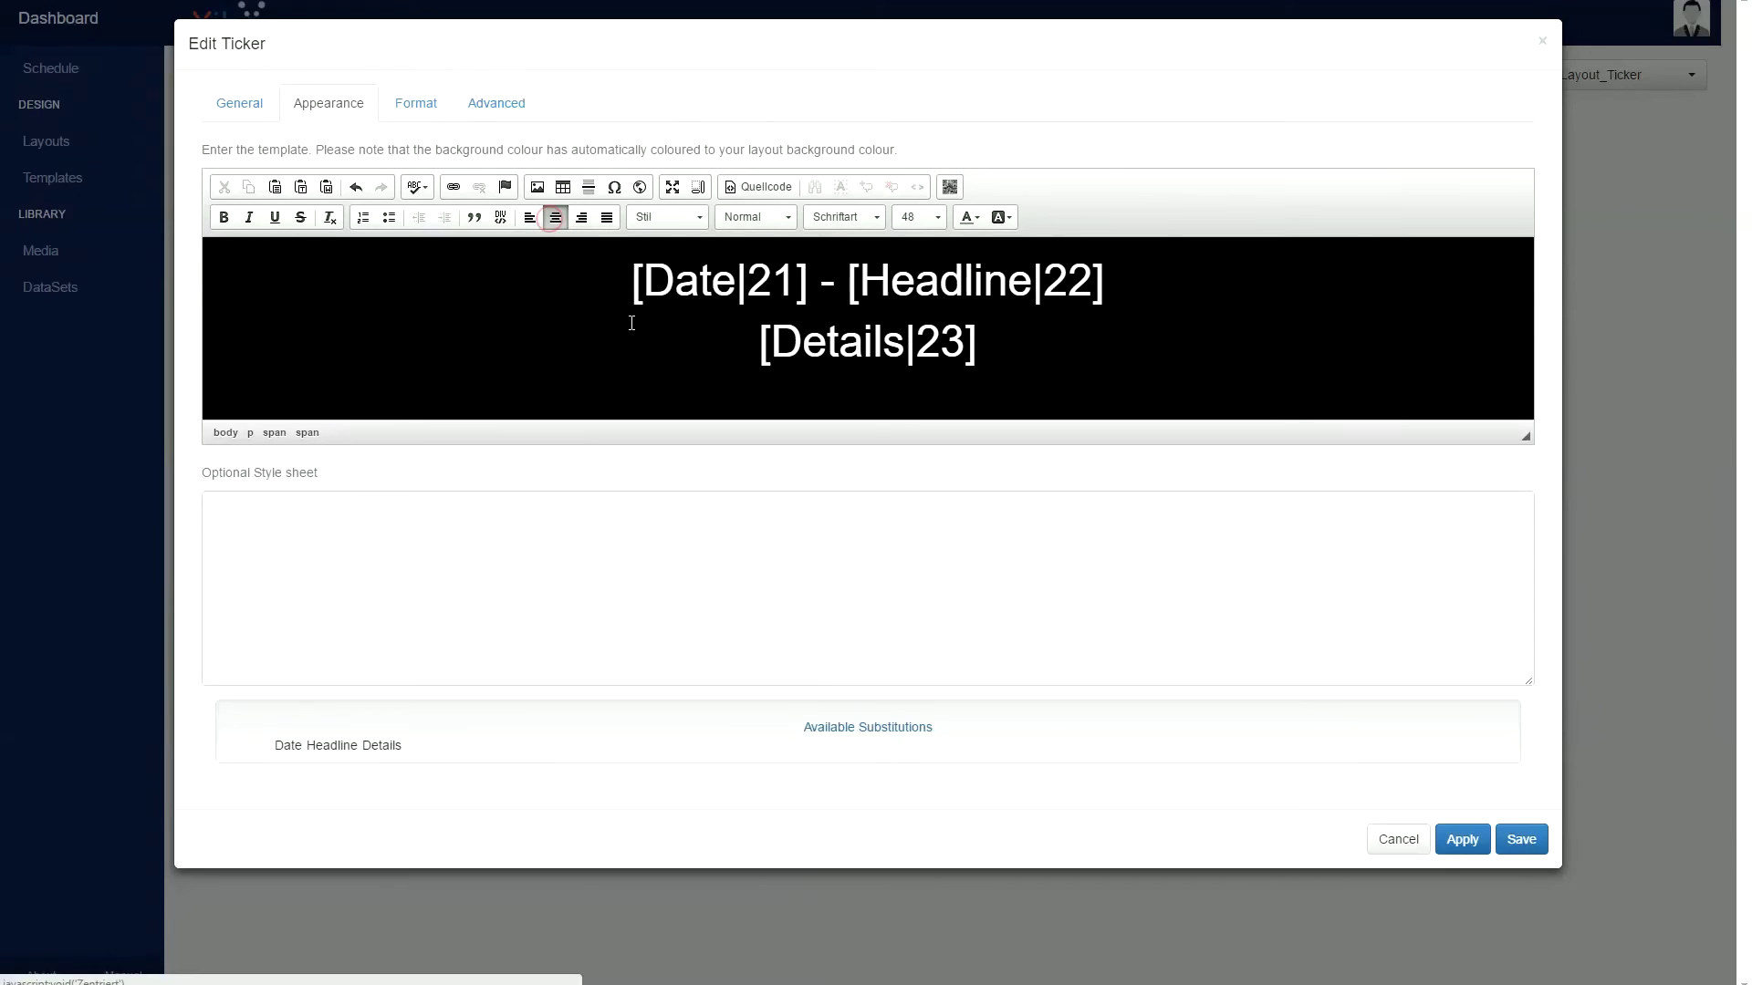
Make the Date placeholder italic and the Headline placeholder bold.
left_click_drag(632, 283, 802, 293)
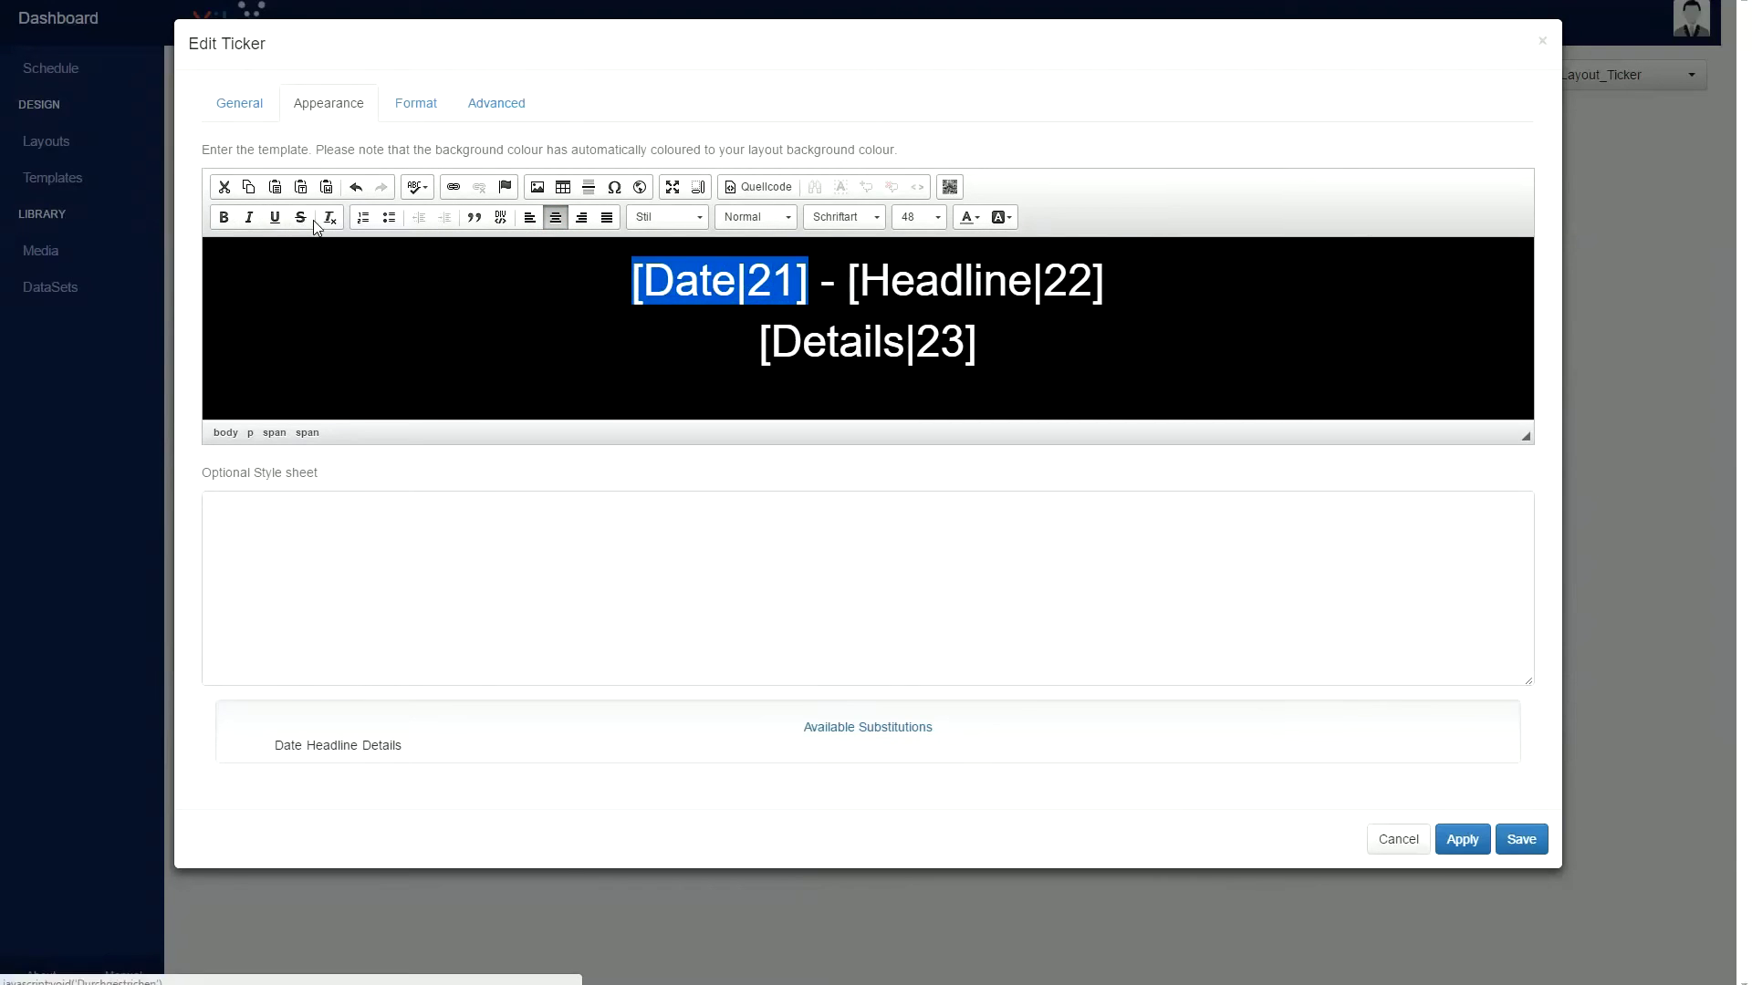
left_click(248, 223)
left_click(852, 285)
left_click_drag(851, 285, 1107, 284)
left_click(224, 217)
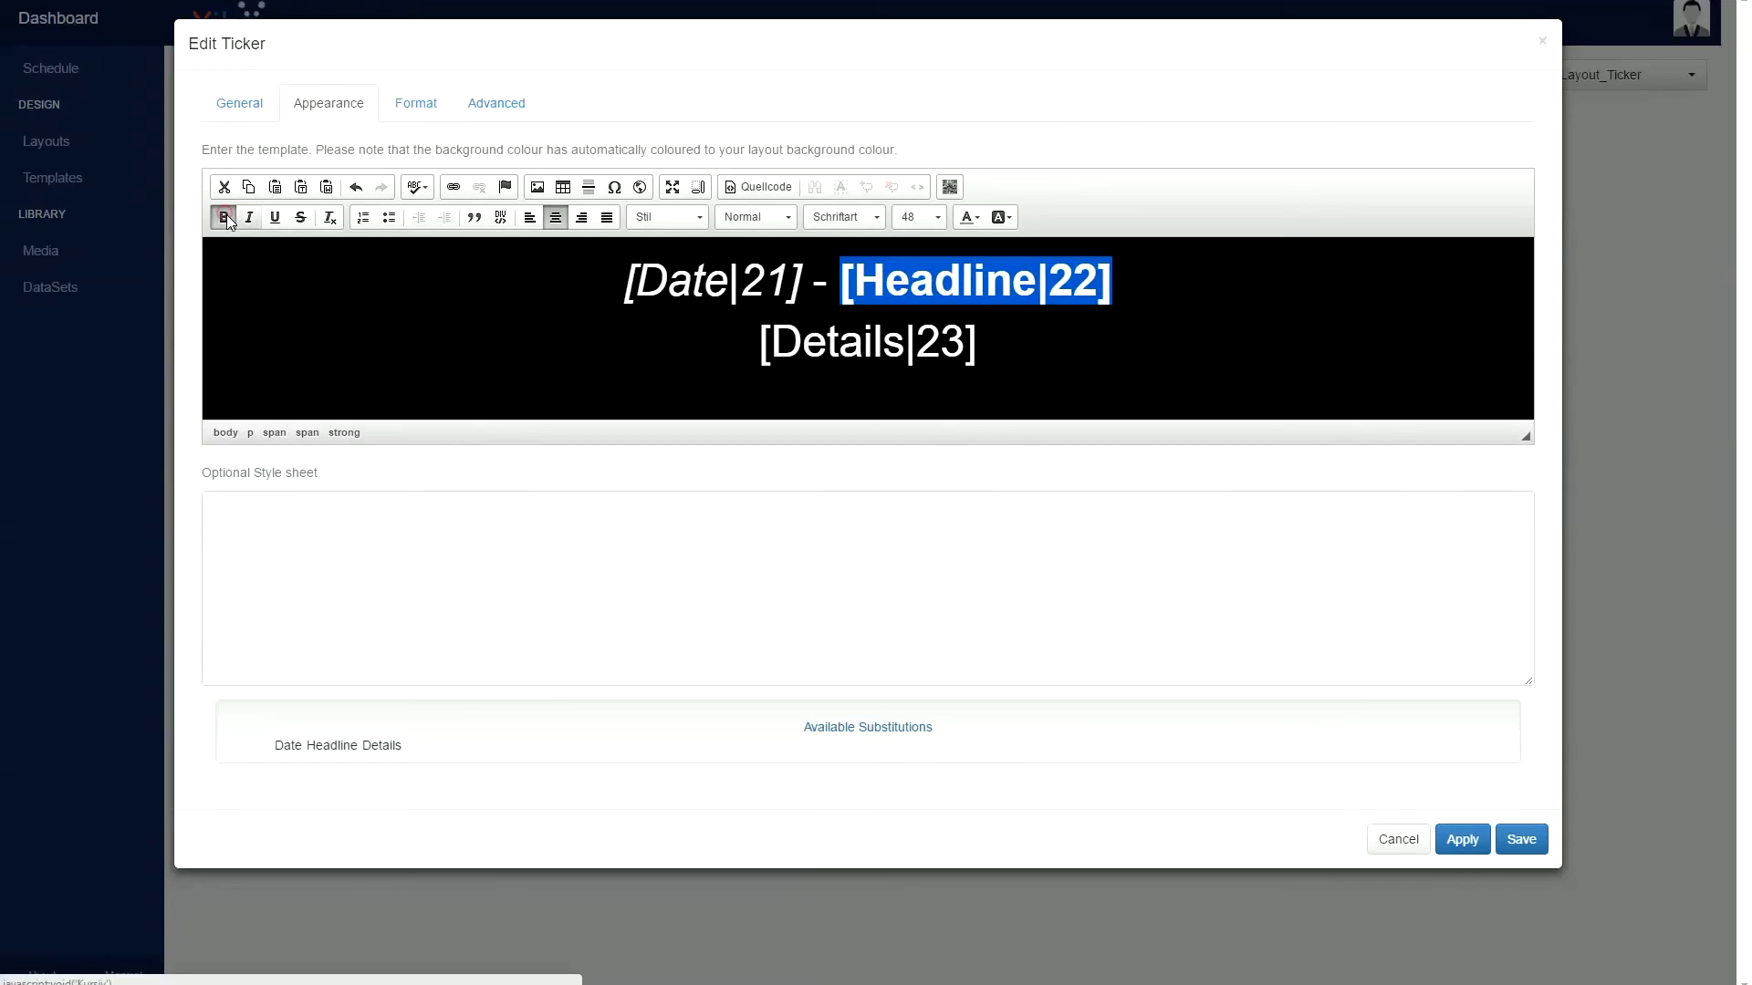
Set the font size of the Details placeholder to 36.
left_click_drag(1002, 343, 712, 340)
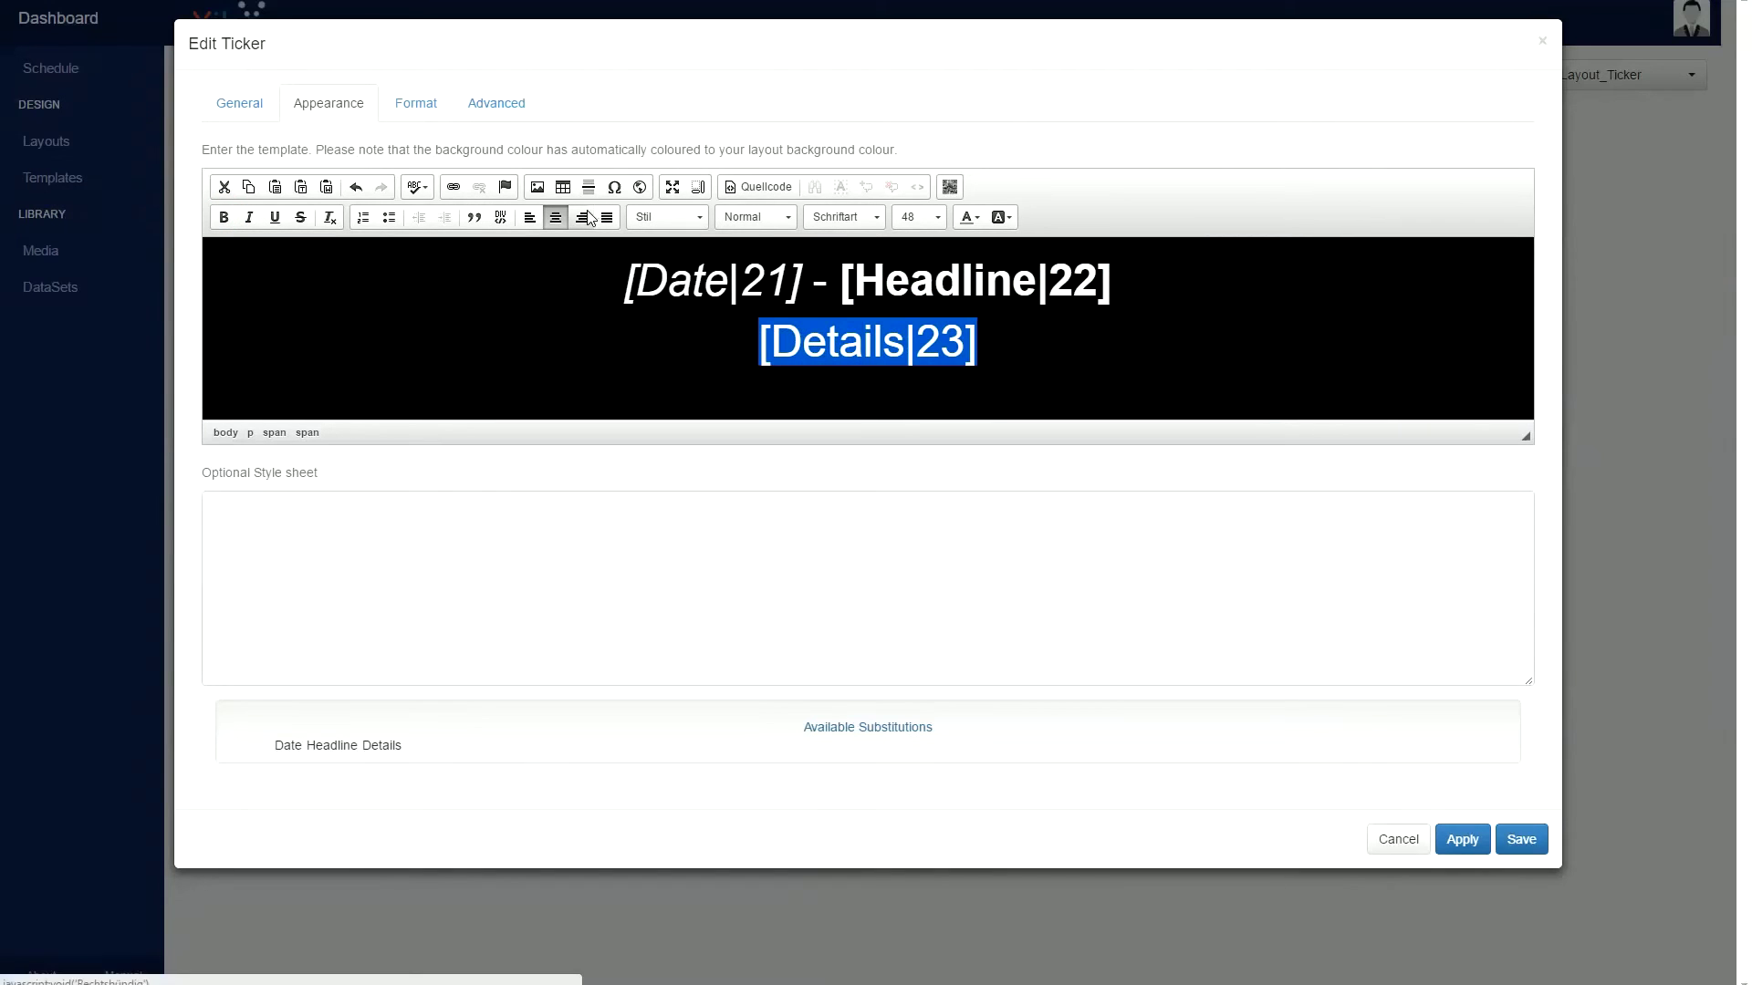
left_click(916, 217)
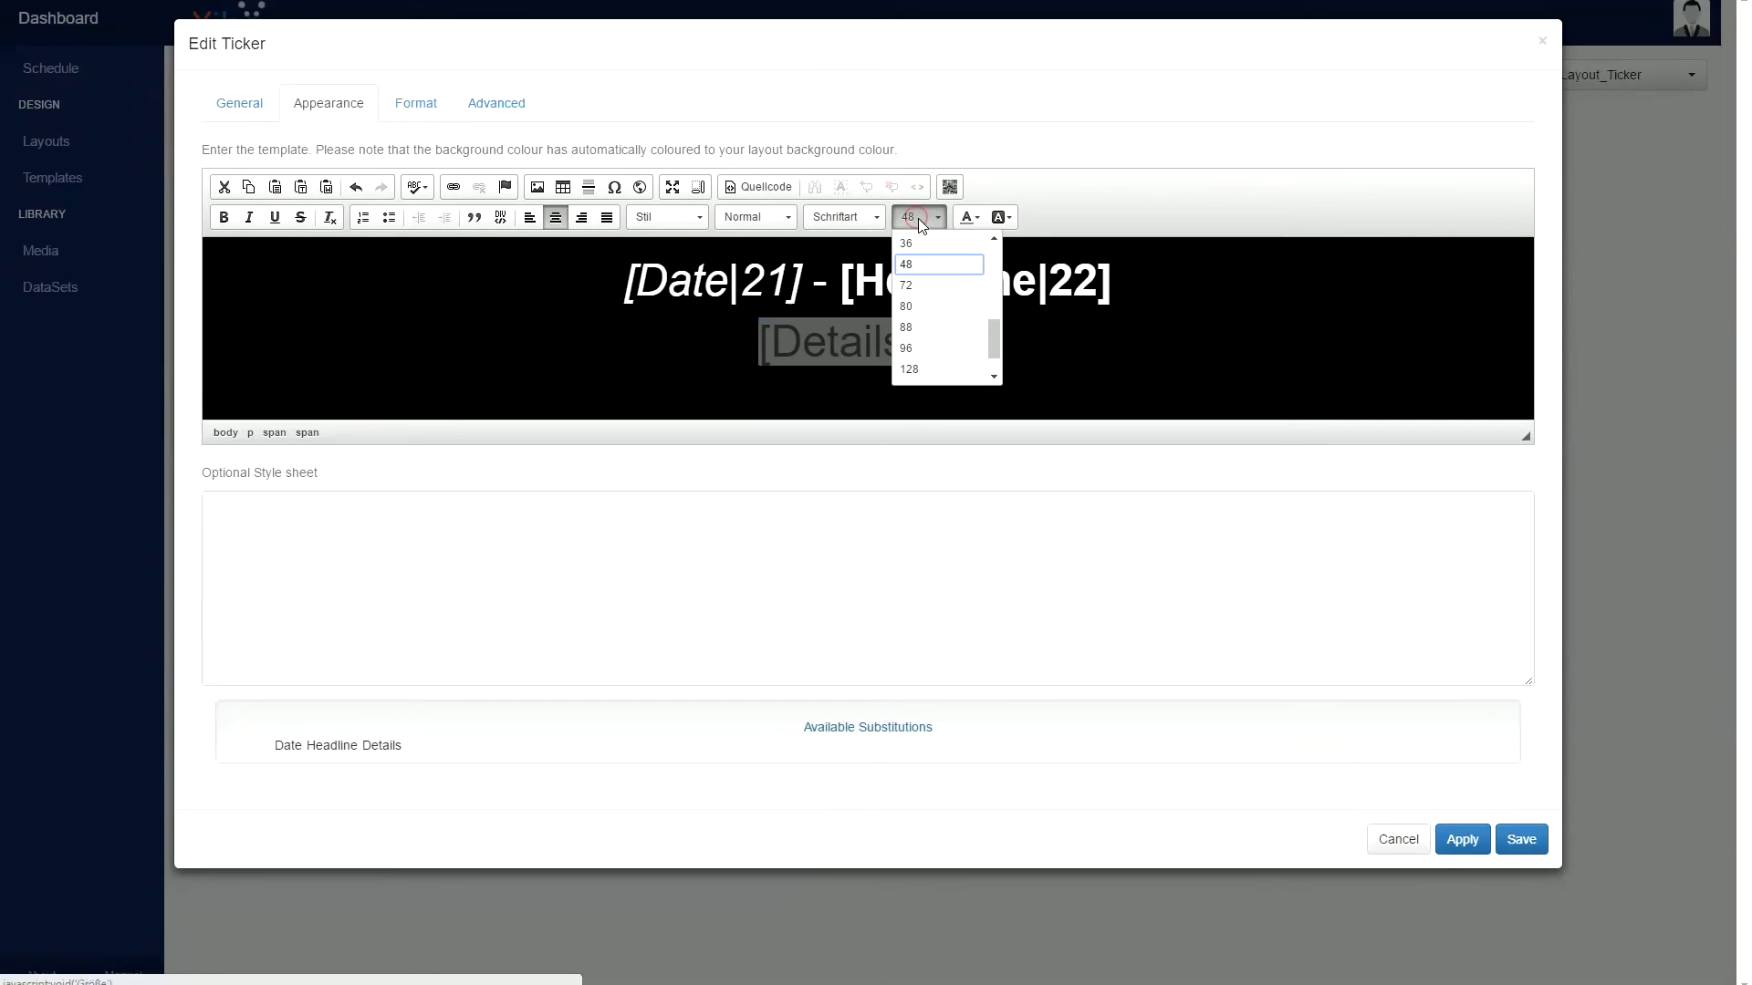
left_click(958, 247)
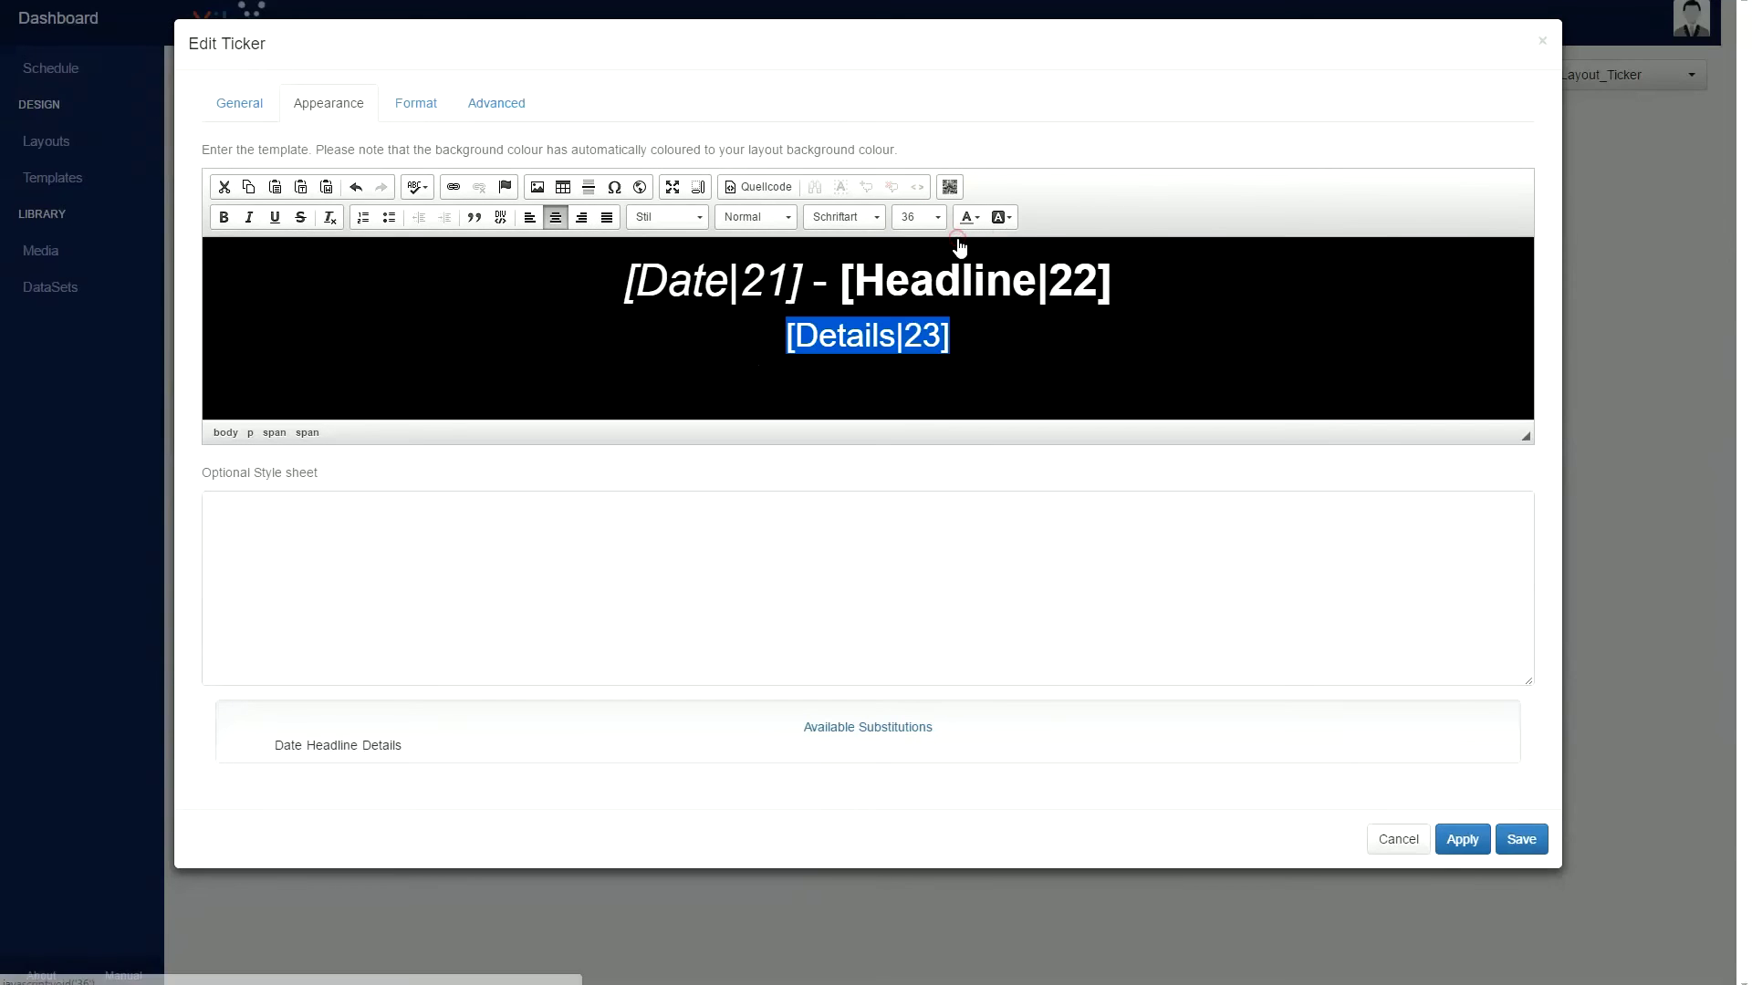
left_click(968, 333)
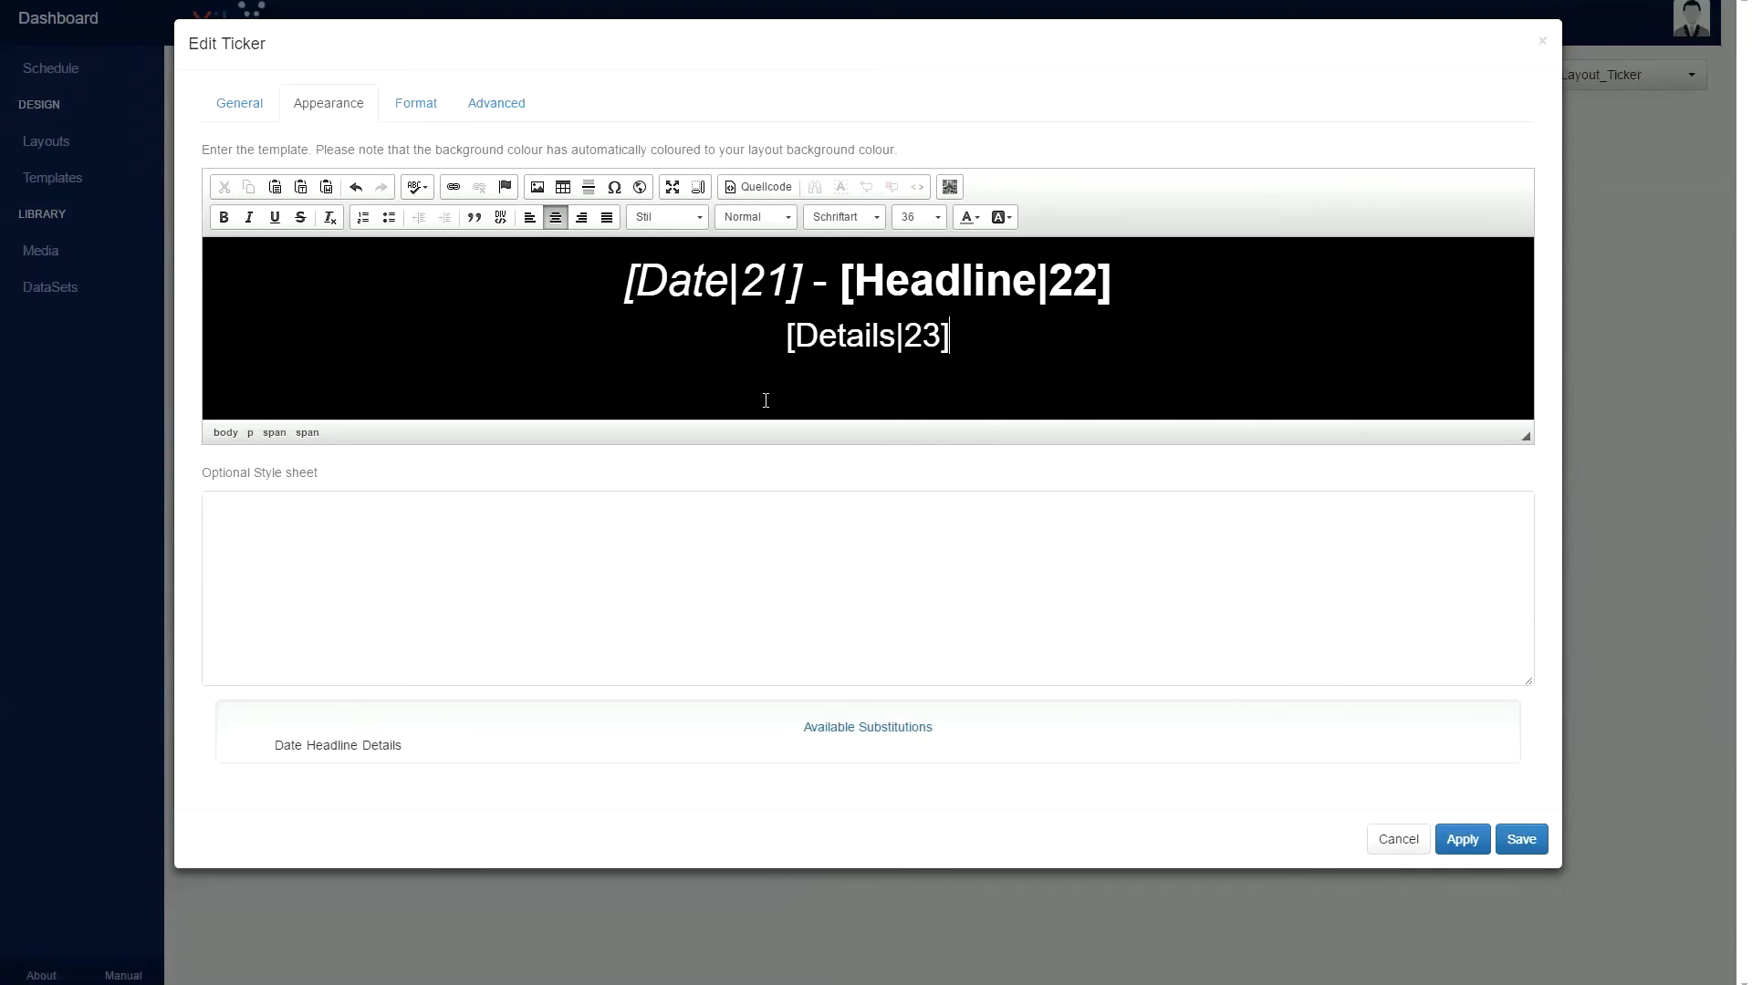
Review the ticker's items-per-page options and its advanced settings, including the message for missing data.
left_click(412, 109)
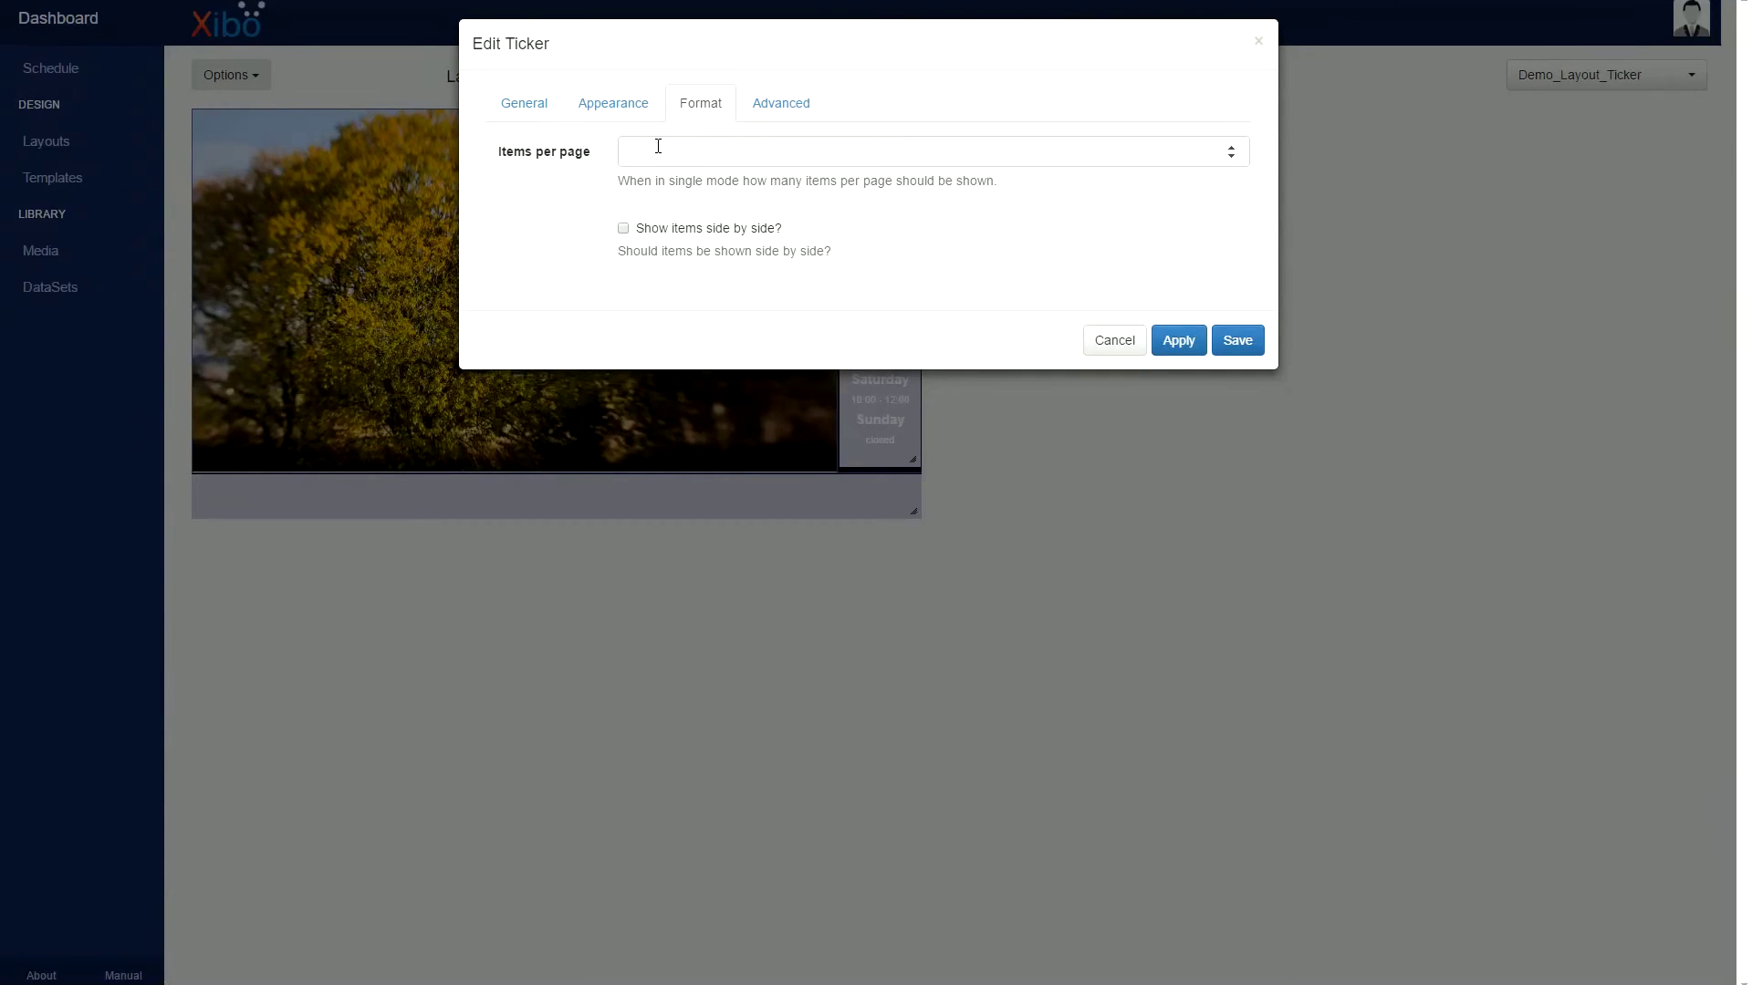
left_click(769, 110)
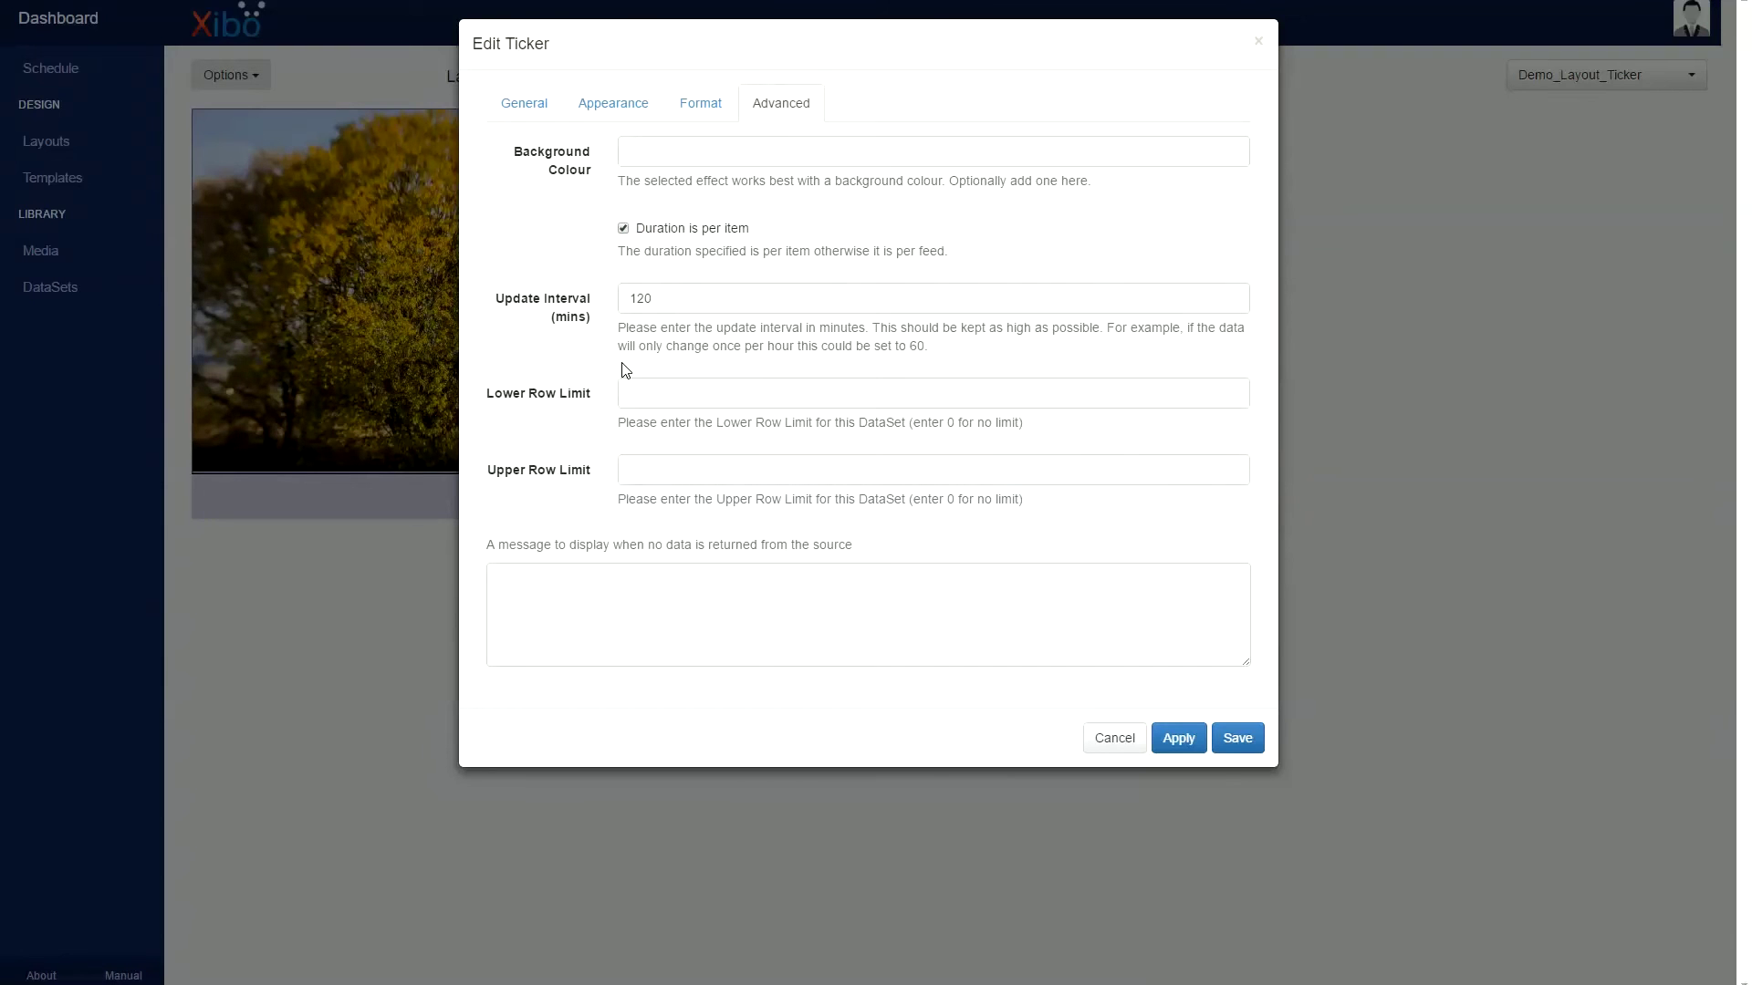
left_click_drag(488, 548, 879, 545)
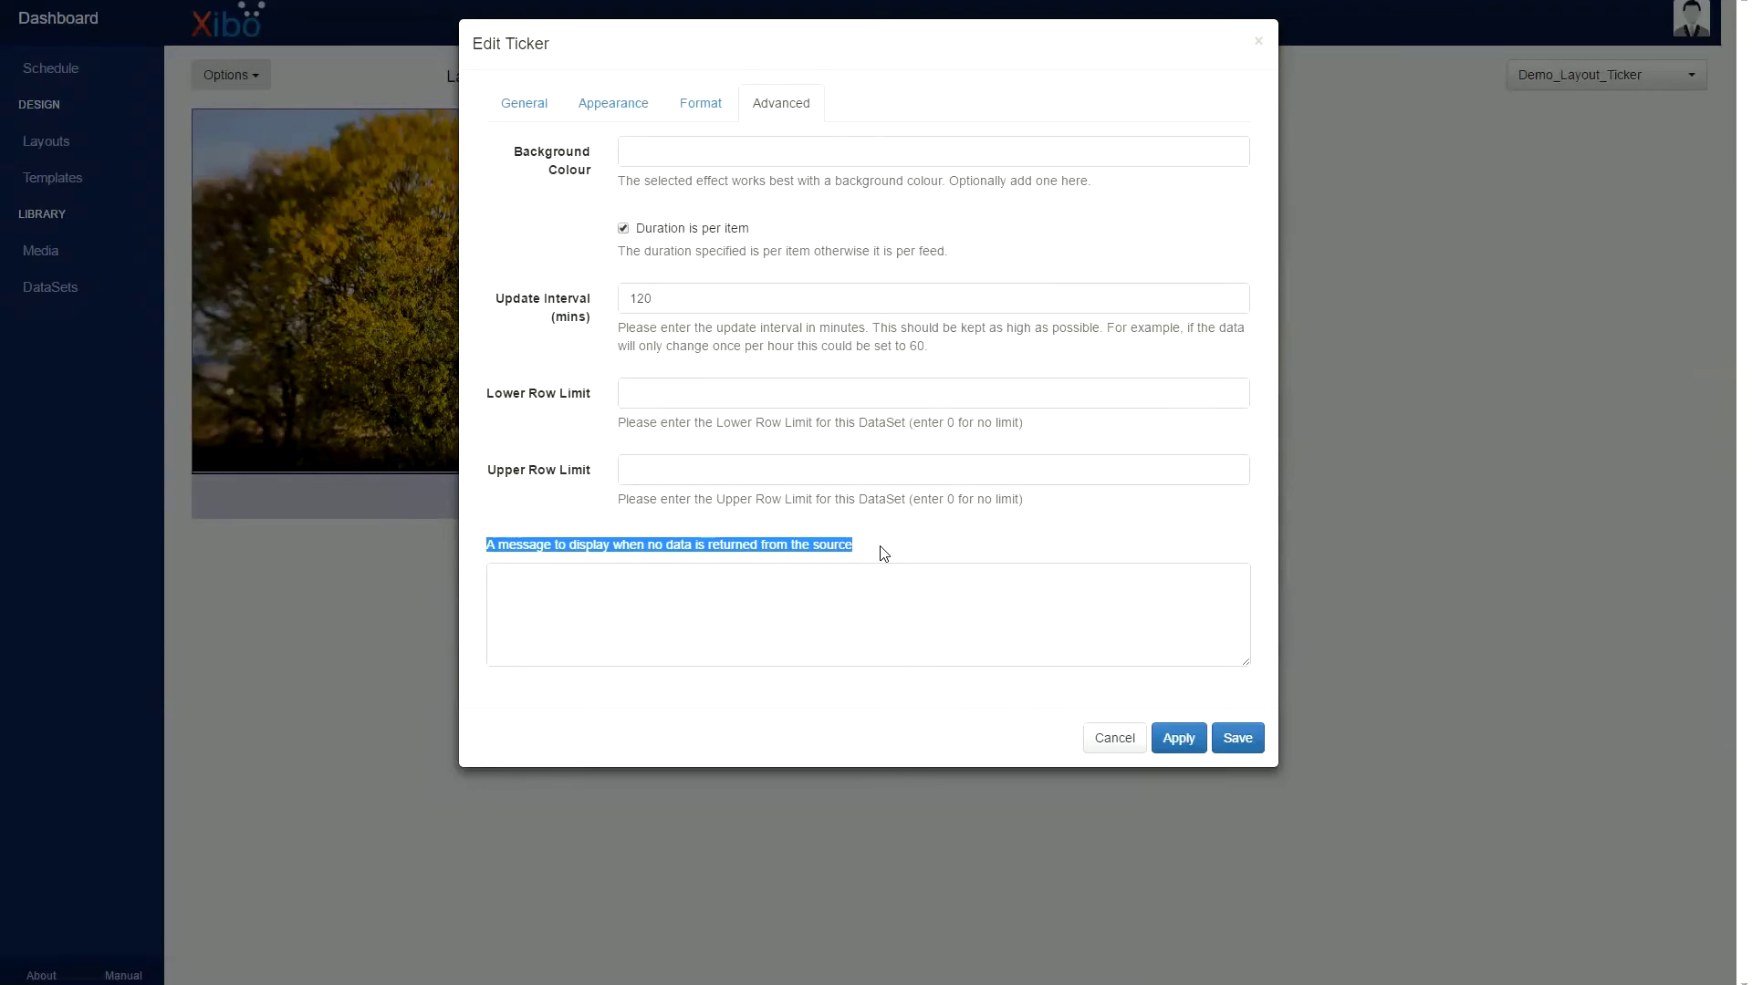
left_click(882, 547)
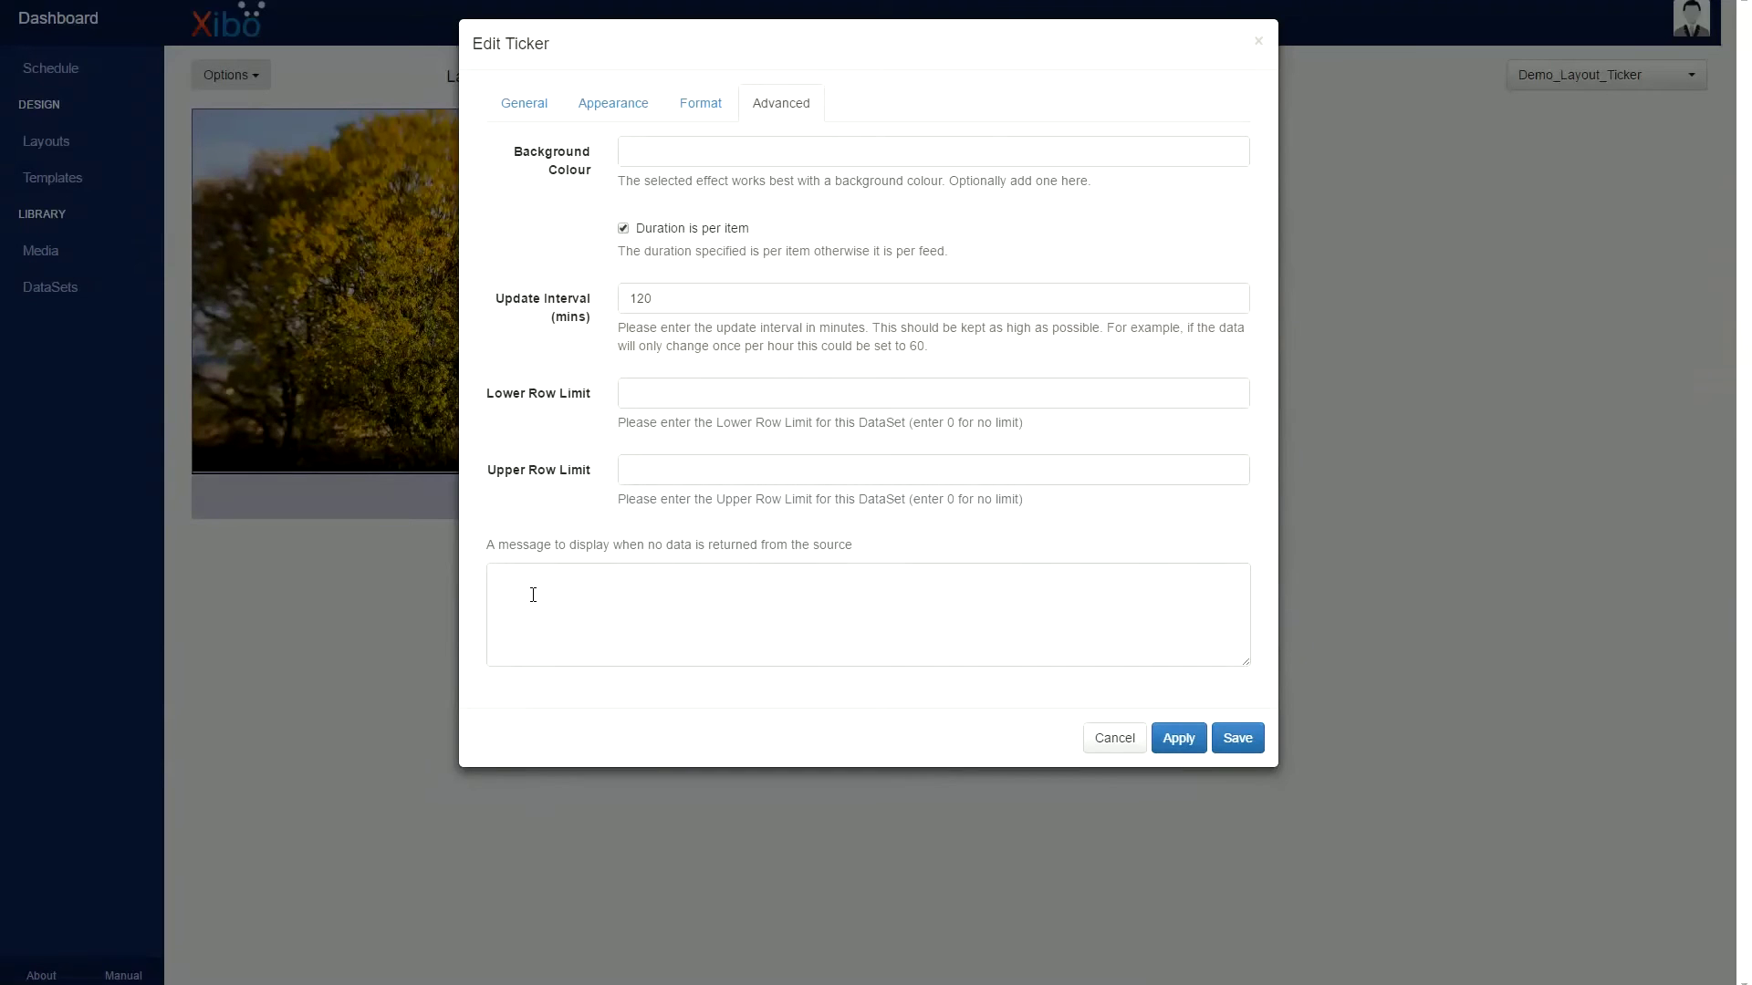
Copy the HTML source of the template's Date and Headline line into the message displayed when no data is returned.
left_click(629, 111)
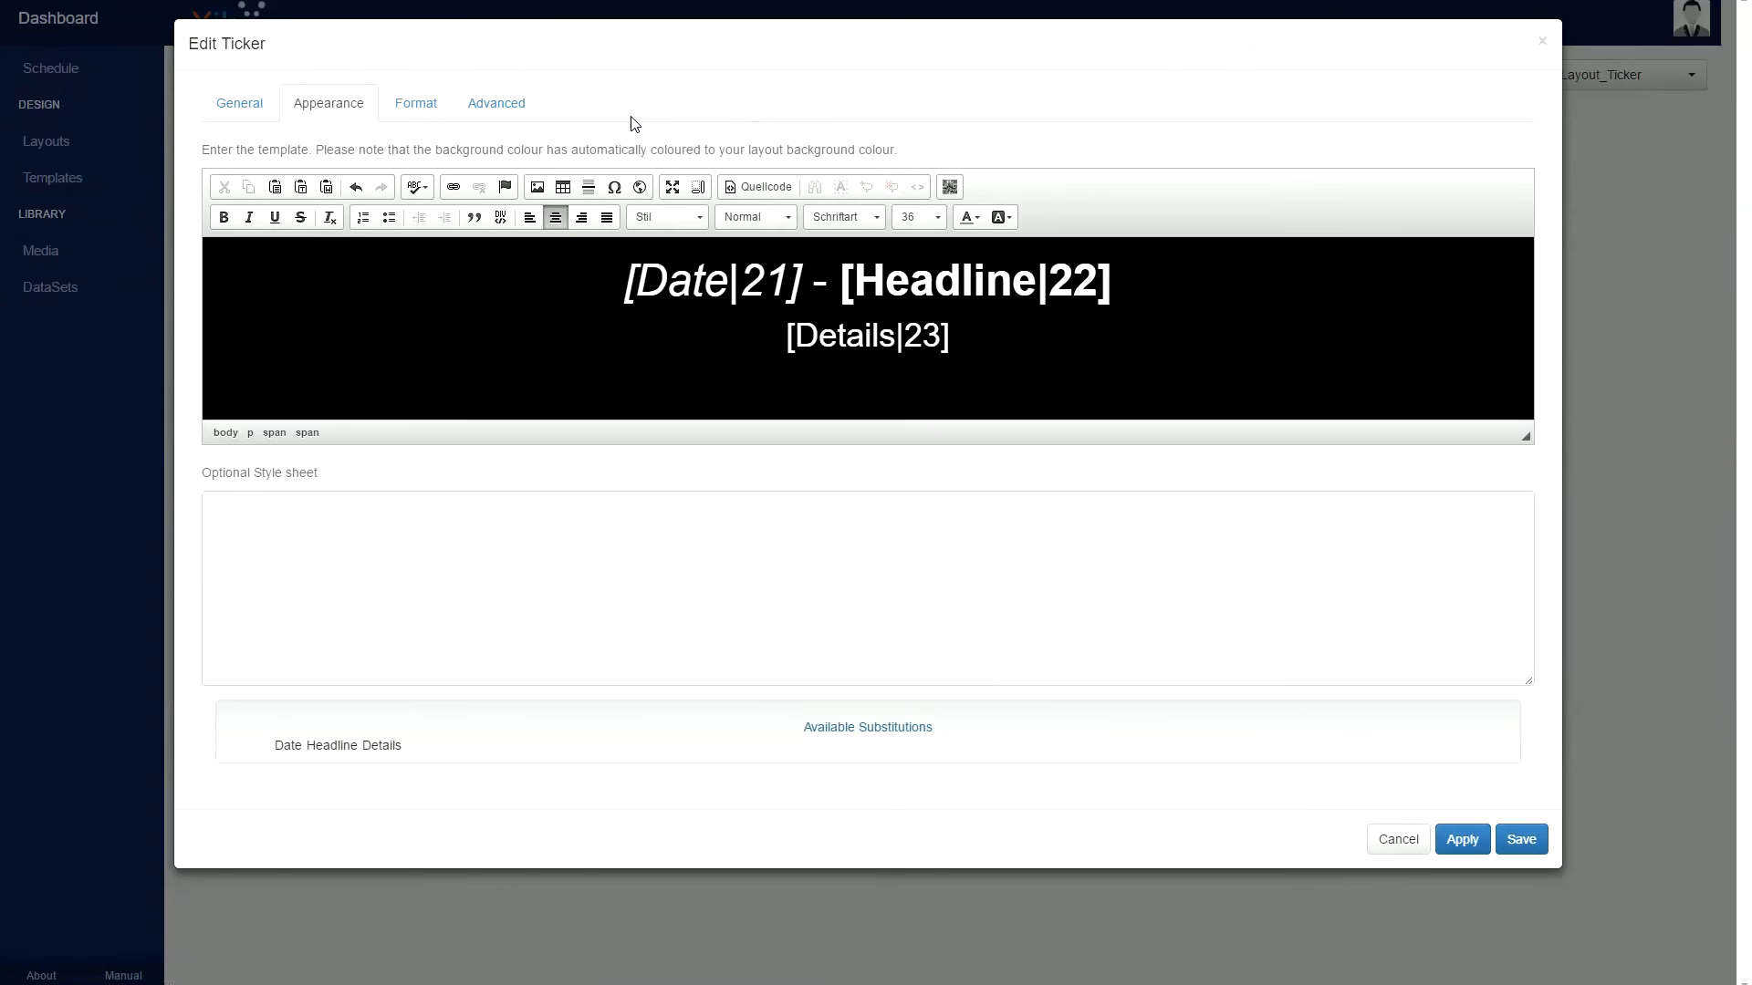
left_click(745, 189)
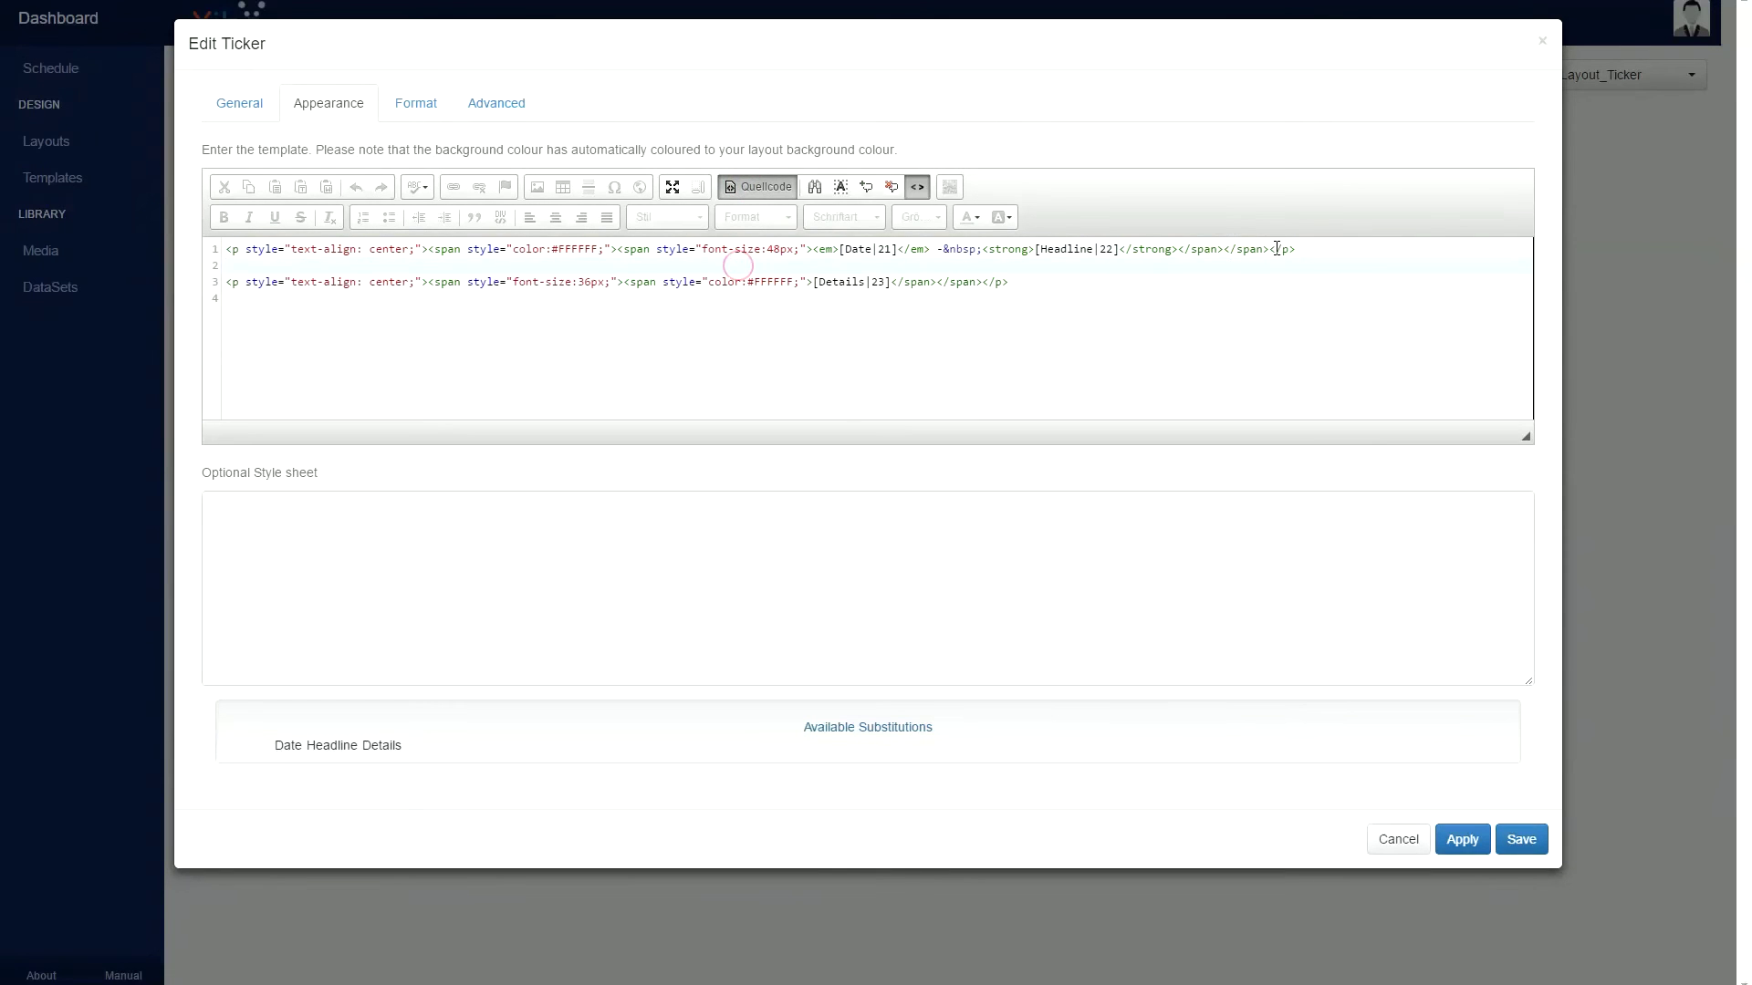
left_click_drag(1300, 249, 215, 257)
triple_click(245, 249)
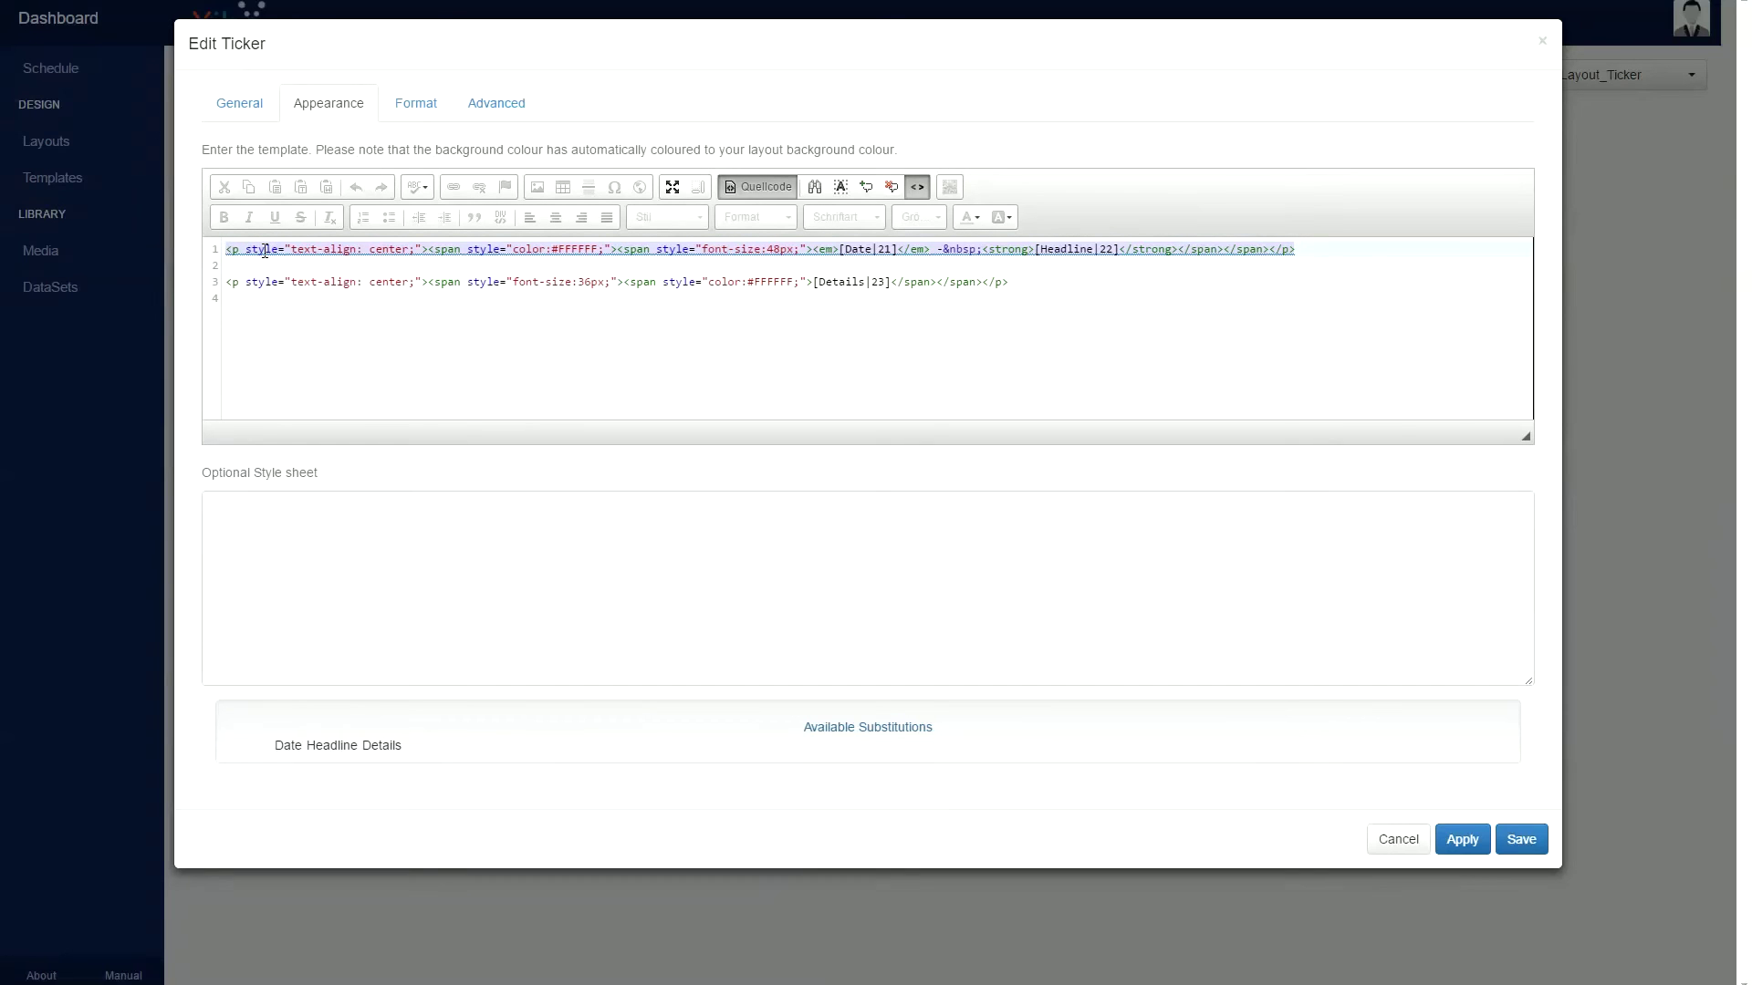
left_click(488, 106)
left_click(664, 576)
type("<p style=\"text-align: center;\"><span style=\"color:#FFFFFF;\"><span style=\"font-size:48px;\"><em>[Date|21]</em> -&nbsp; <strong>[Headline|22]</strong></span></span></p>")
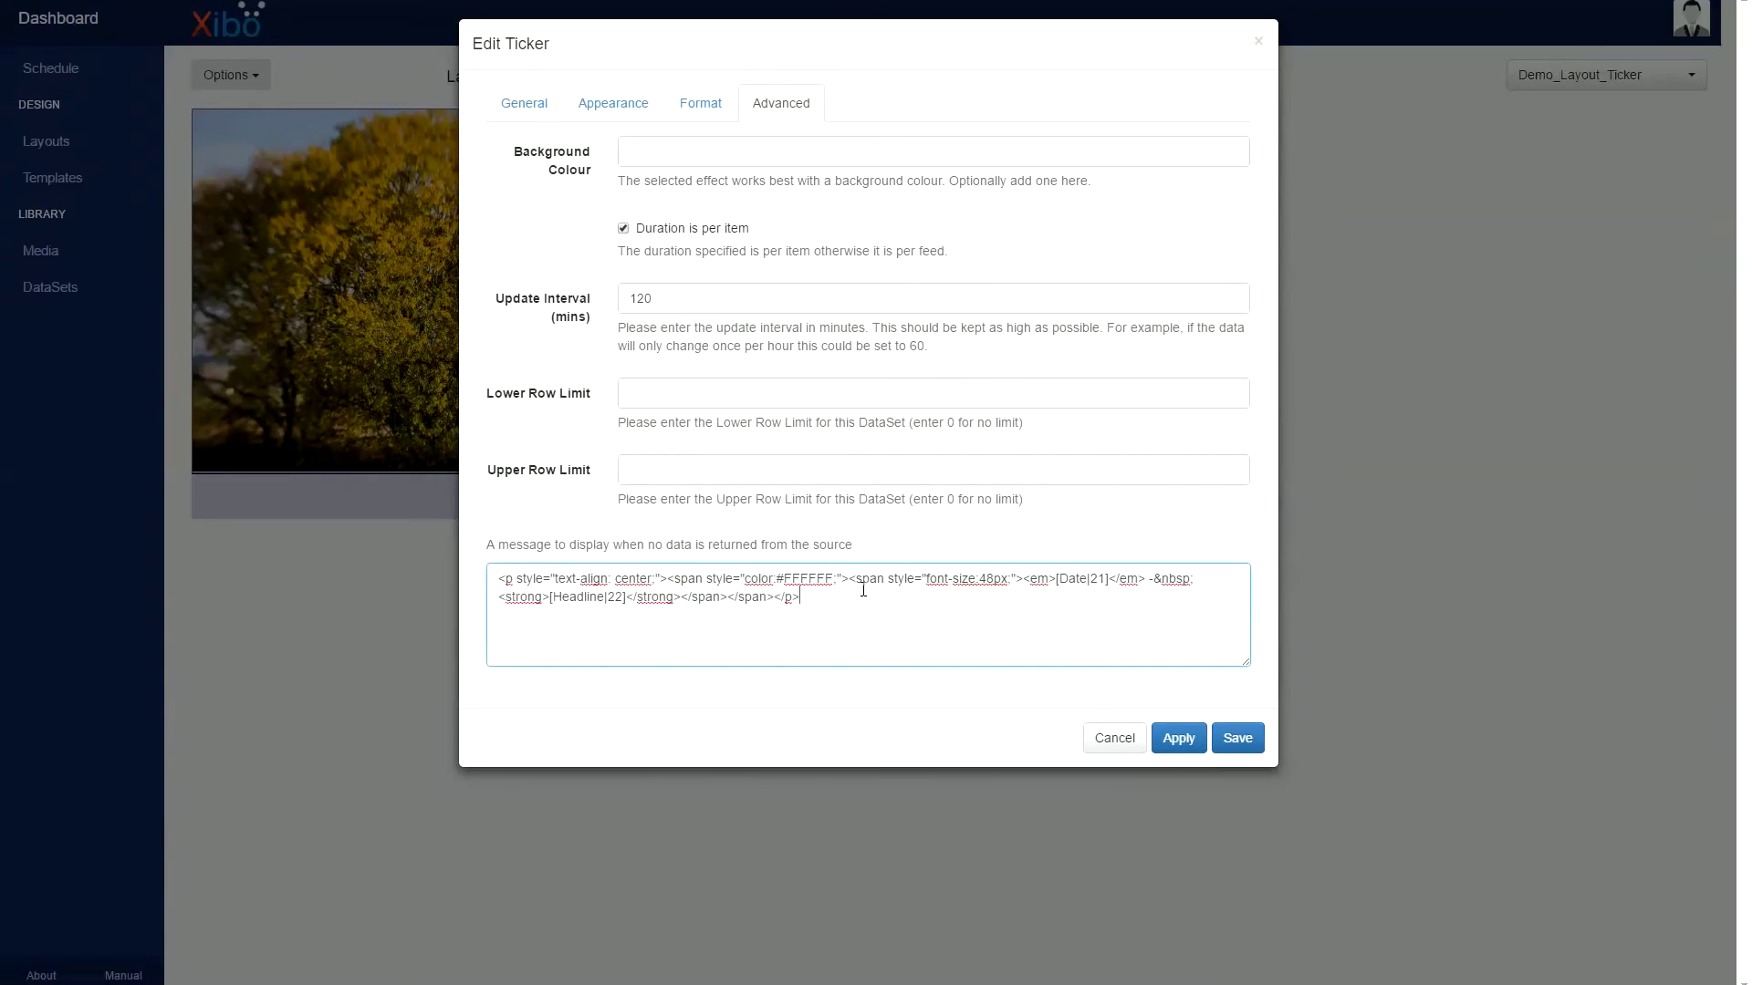
Remove the emphasised Date placeholder, the hyphen and the Headline placeholder from the no-data message, keeping the surrounding formatting tags.
key("Right")
key("Delete")
key("Delete")
key("Delete")
key("Delete")
key("Delete")
key("Delete")
key("Delete")
key("Delete")
key("Delete")
key("Delete")
key("Delete")
key("Delete")
key("Delete")
key("Delete")
key("Delete")
key("Delete")
key("Delete")
key("Delete")
key("Delete")
key("Delete")
key("Delete")
key("Delete")
key("Delete")
key("Delete")
key("Delete")
key("Delete")
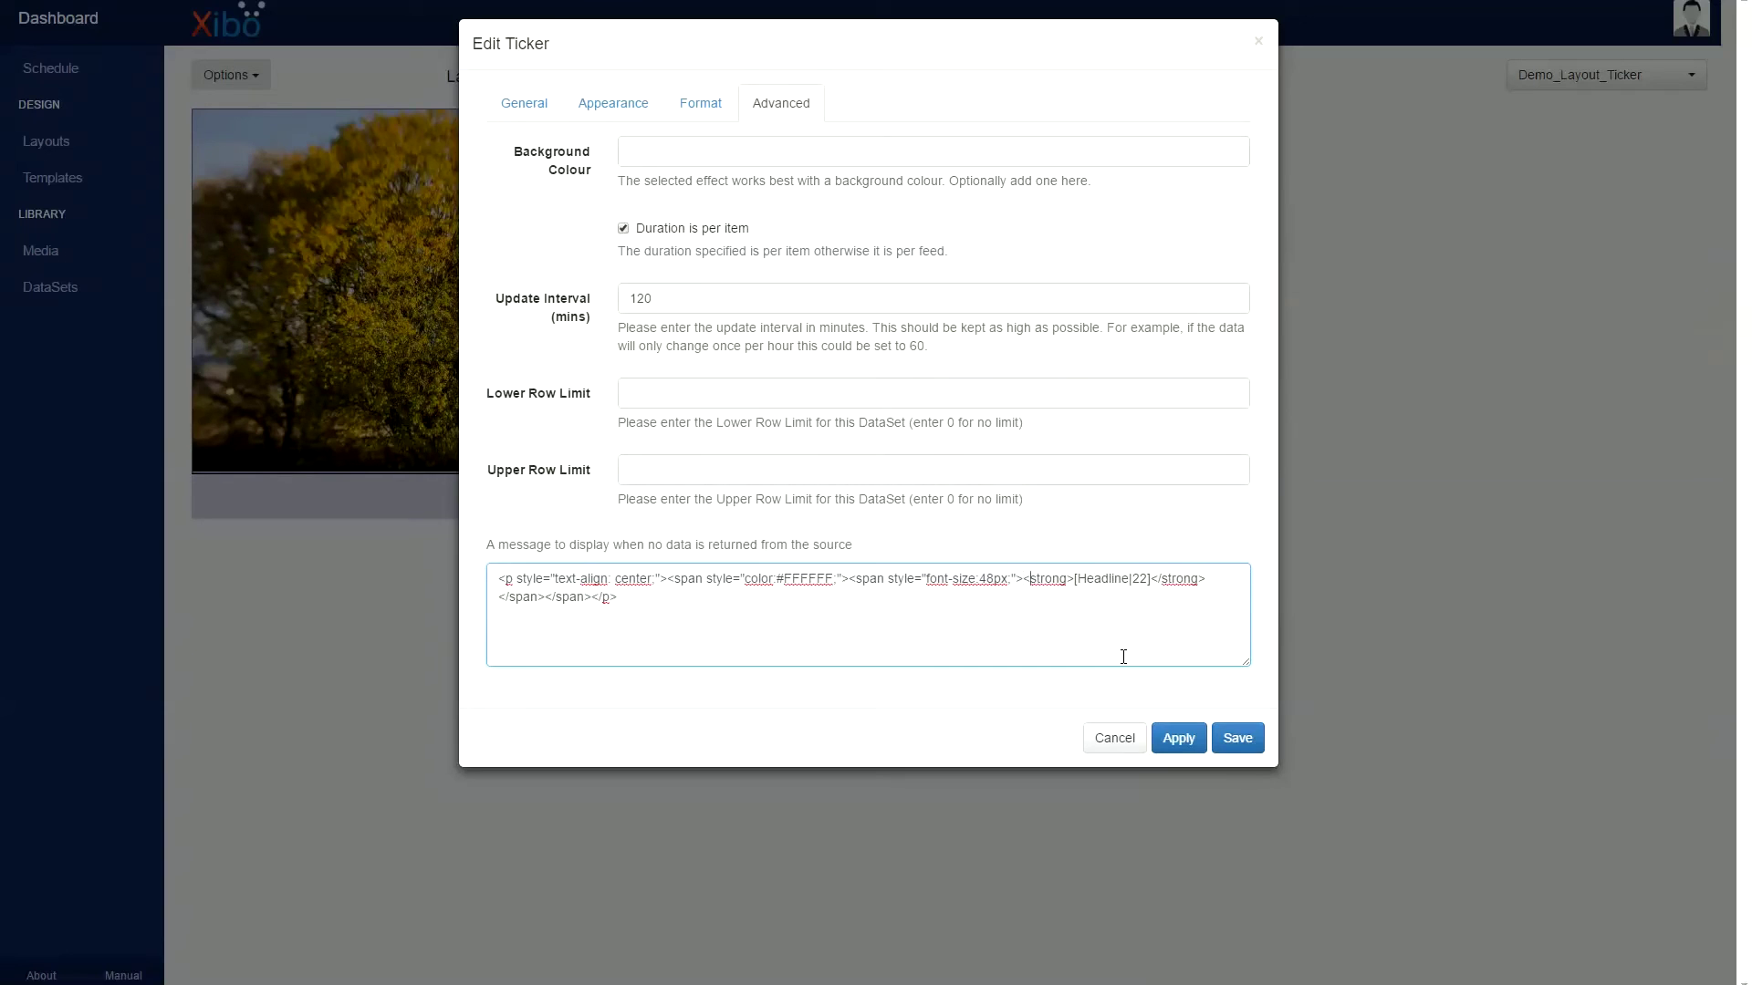
key("Delete")
key("Delete")
key("Delete")
key("Delete")
key("Delete")
key("Delete")
key("Delete")
key("Delete")
key("Delete")
key("Delete")
key("Delete")
key("Delete")
key("Delete")
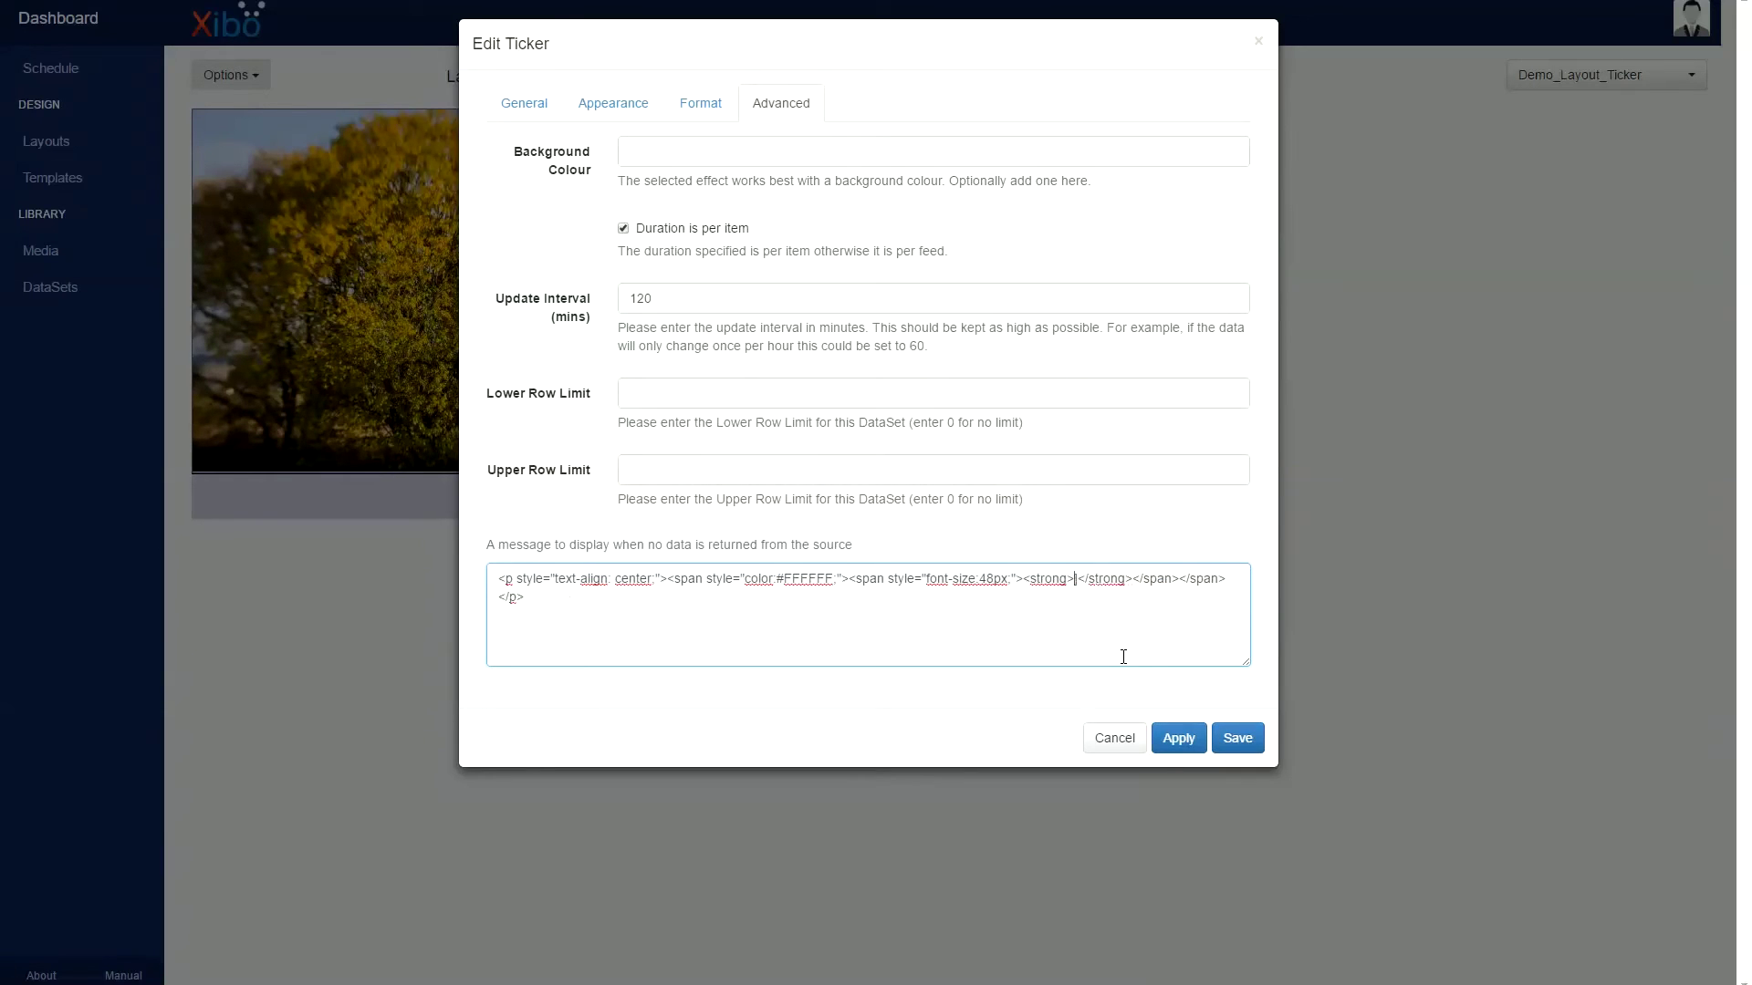
Enter "Willkommen<br>Multimediazentrum der FSU Jena" between the strong tags of the no-data message and save the ticker.
type("Willkommen")
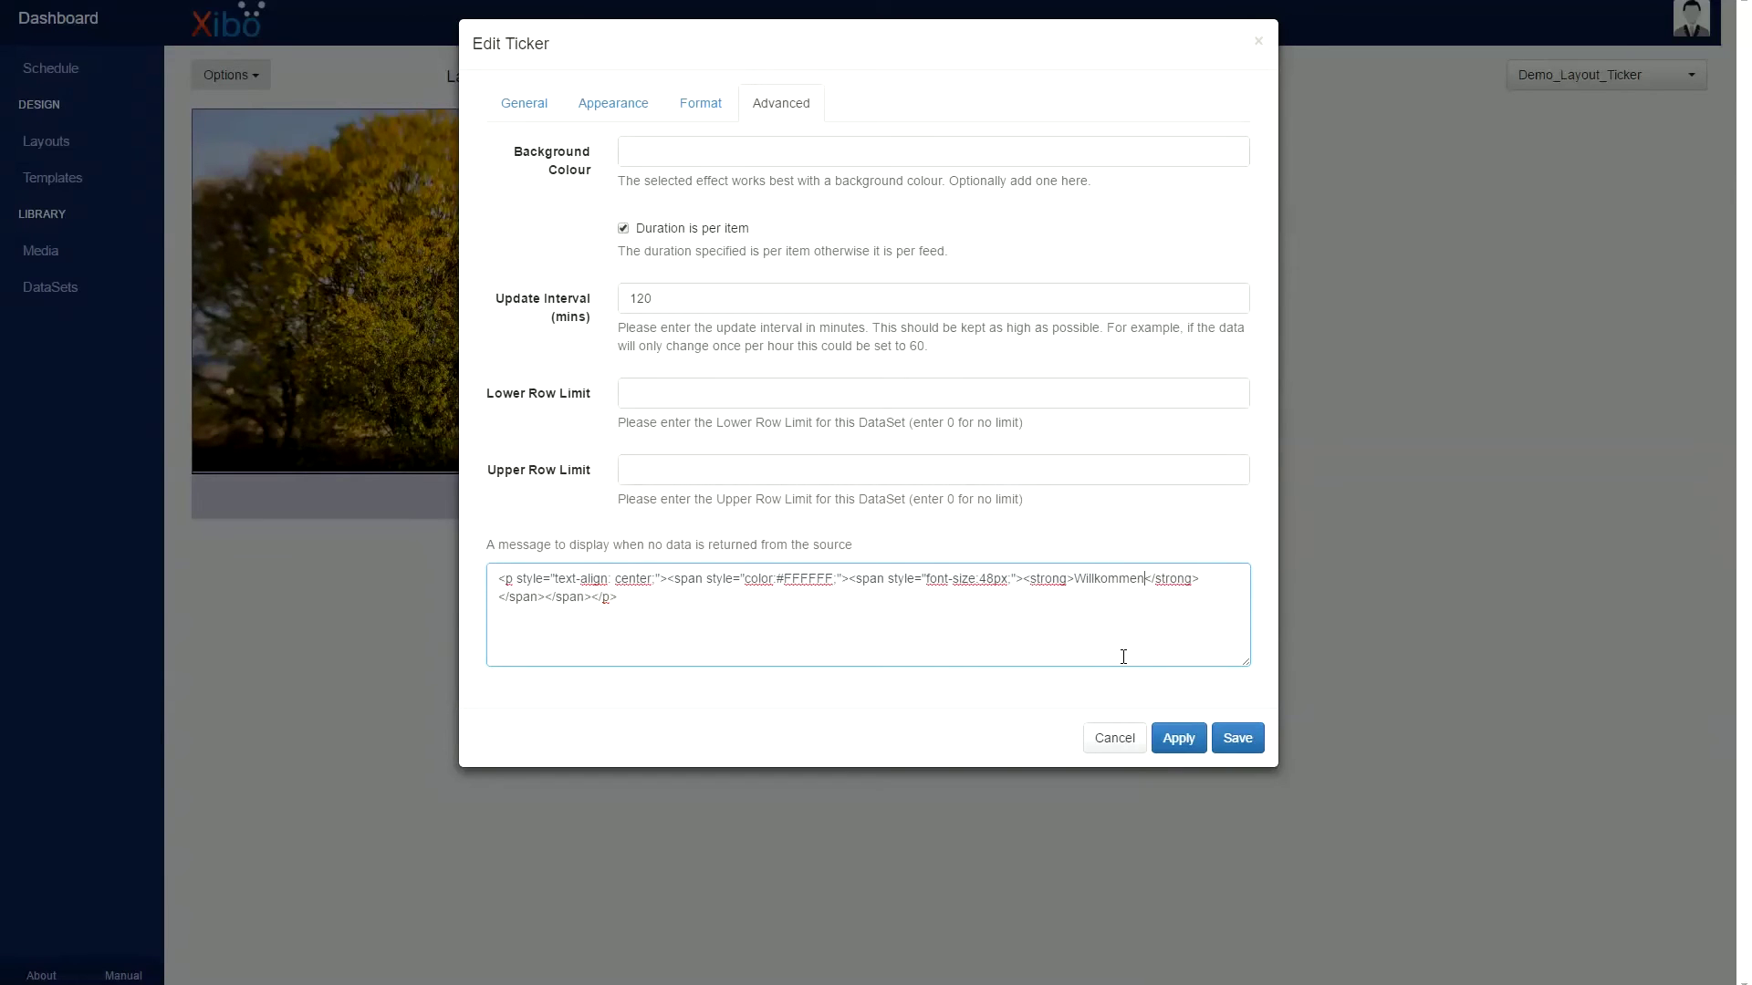
type("<br>Mu")
type("ltimediazentr")
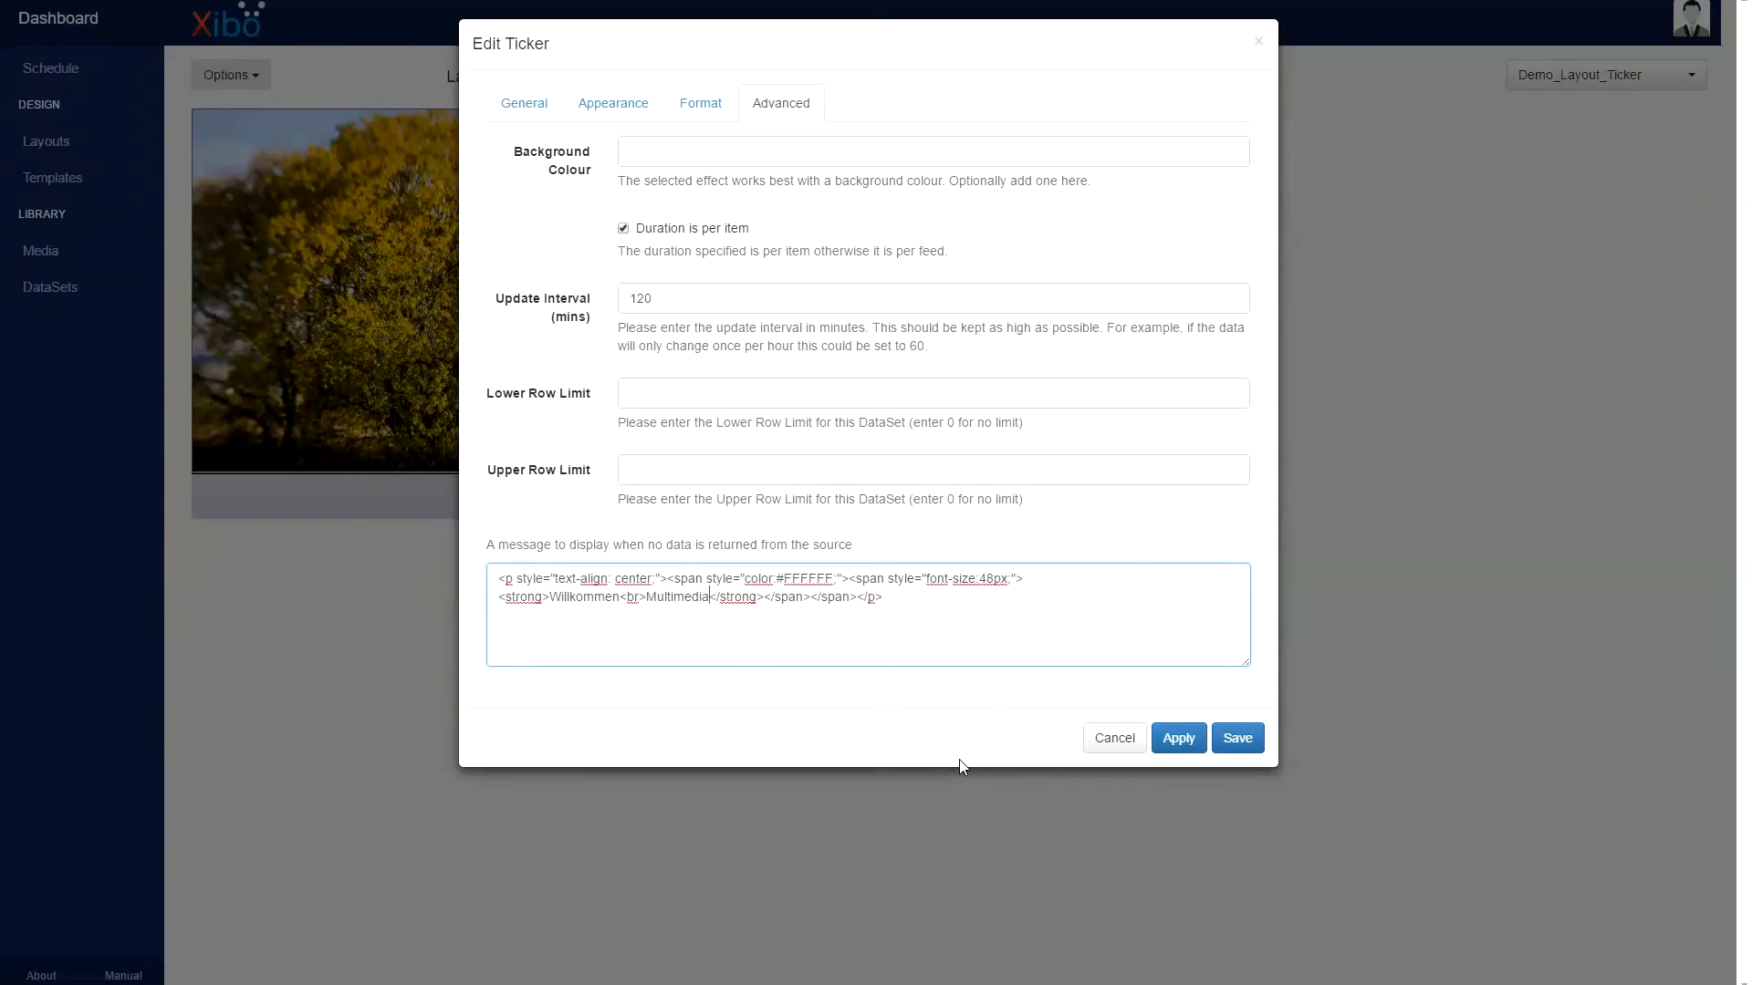
type("um der FSU Jena")
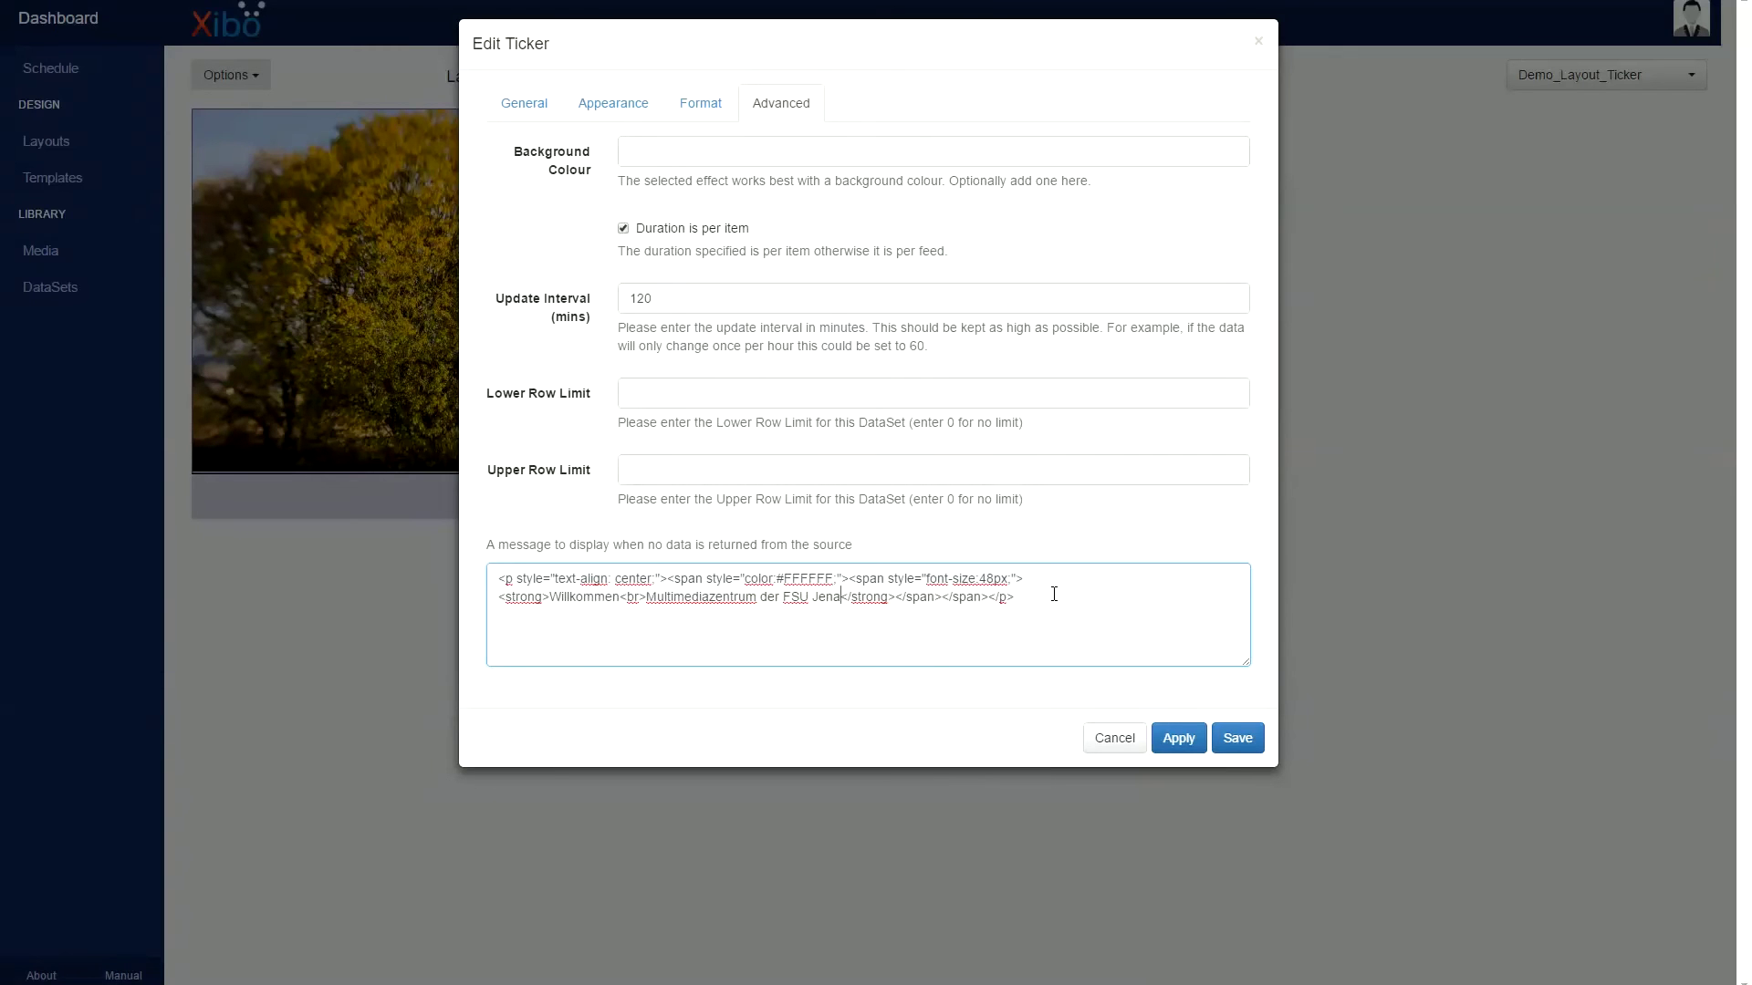
left_click(1237, 738)
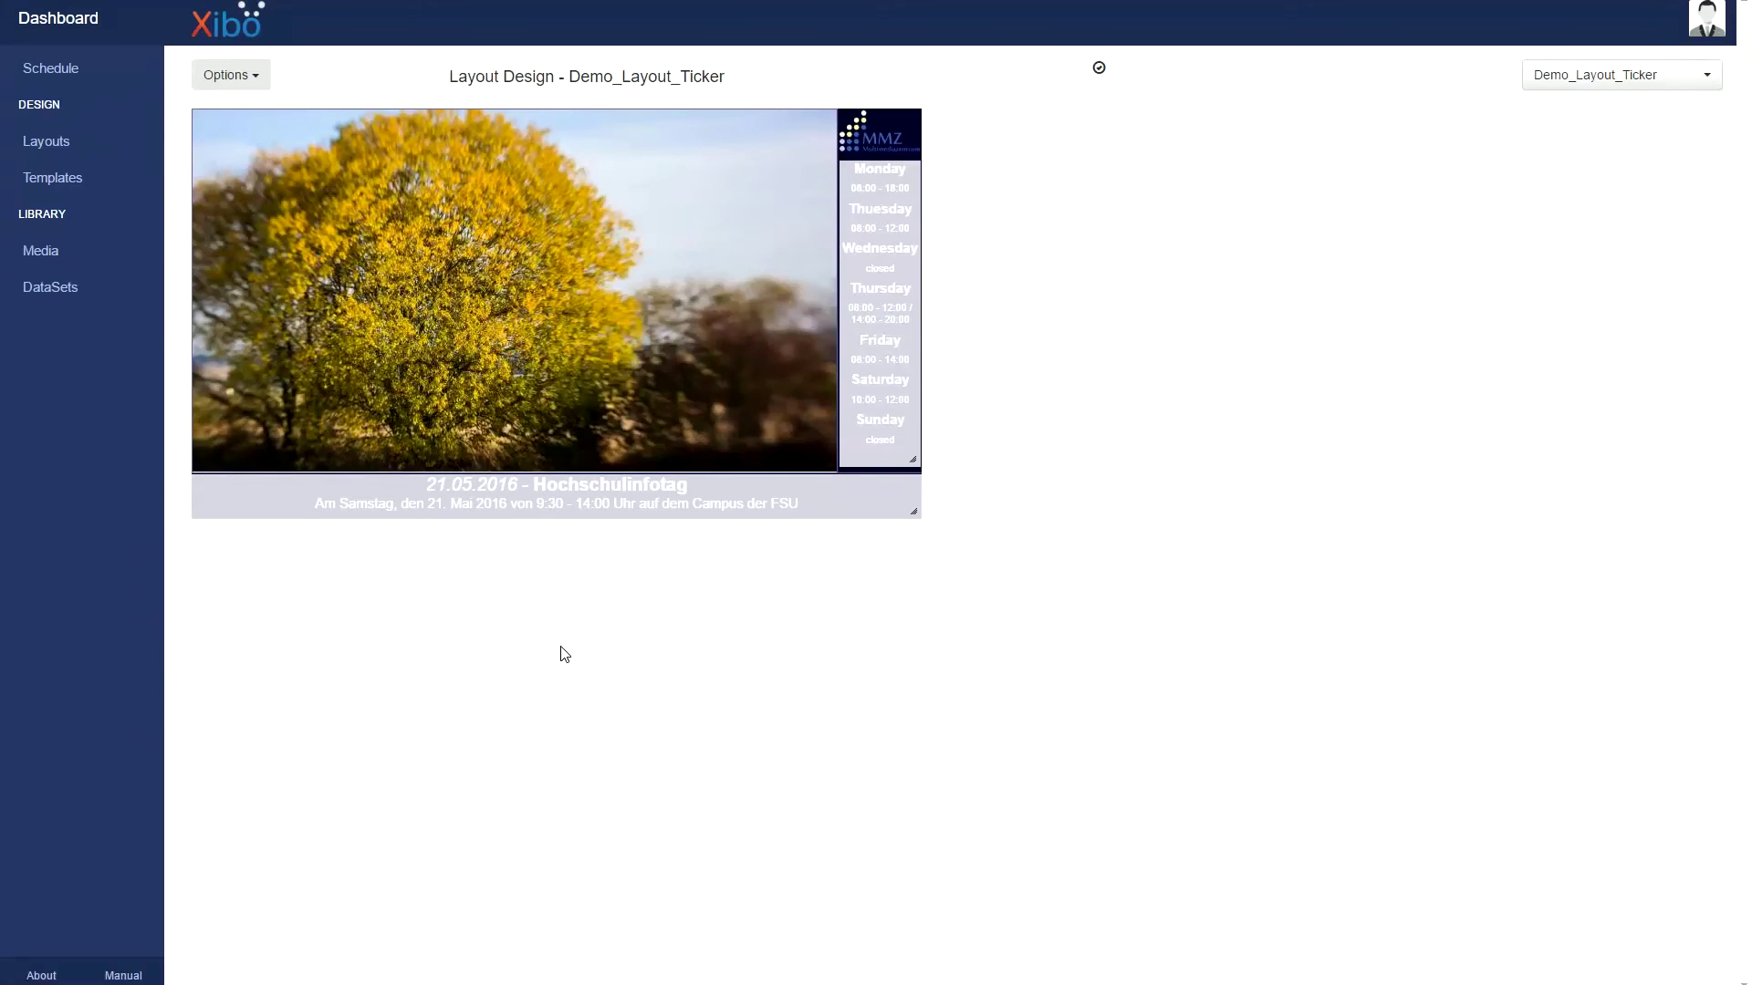
Preview the layout to check how the ticker entries run below the image.
mouse_move(432, 507)
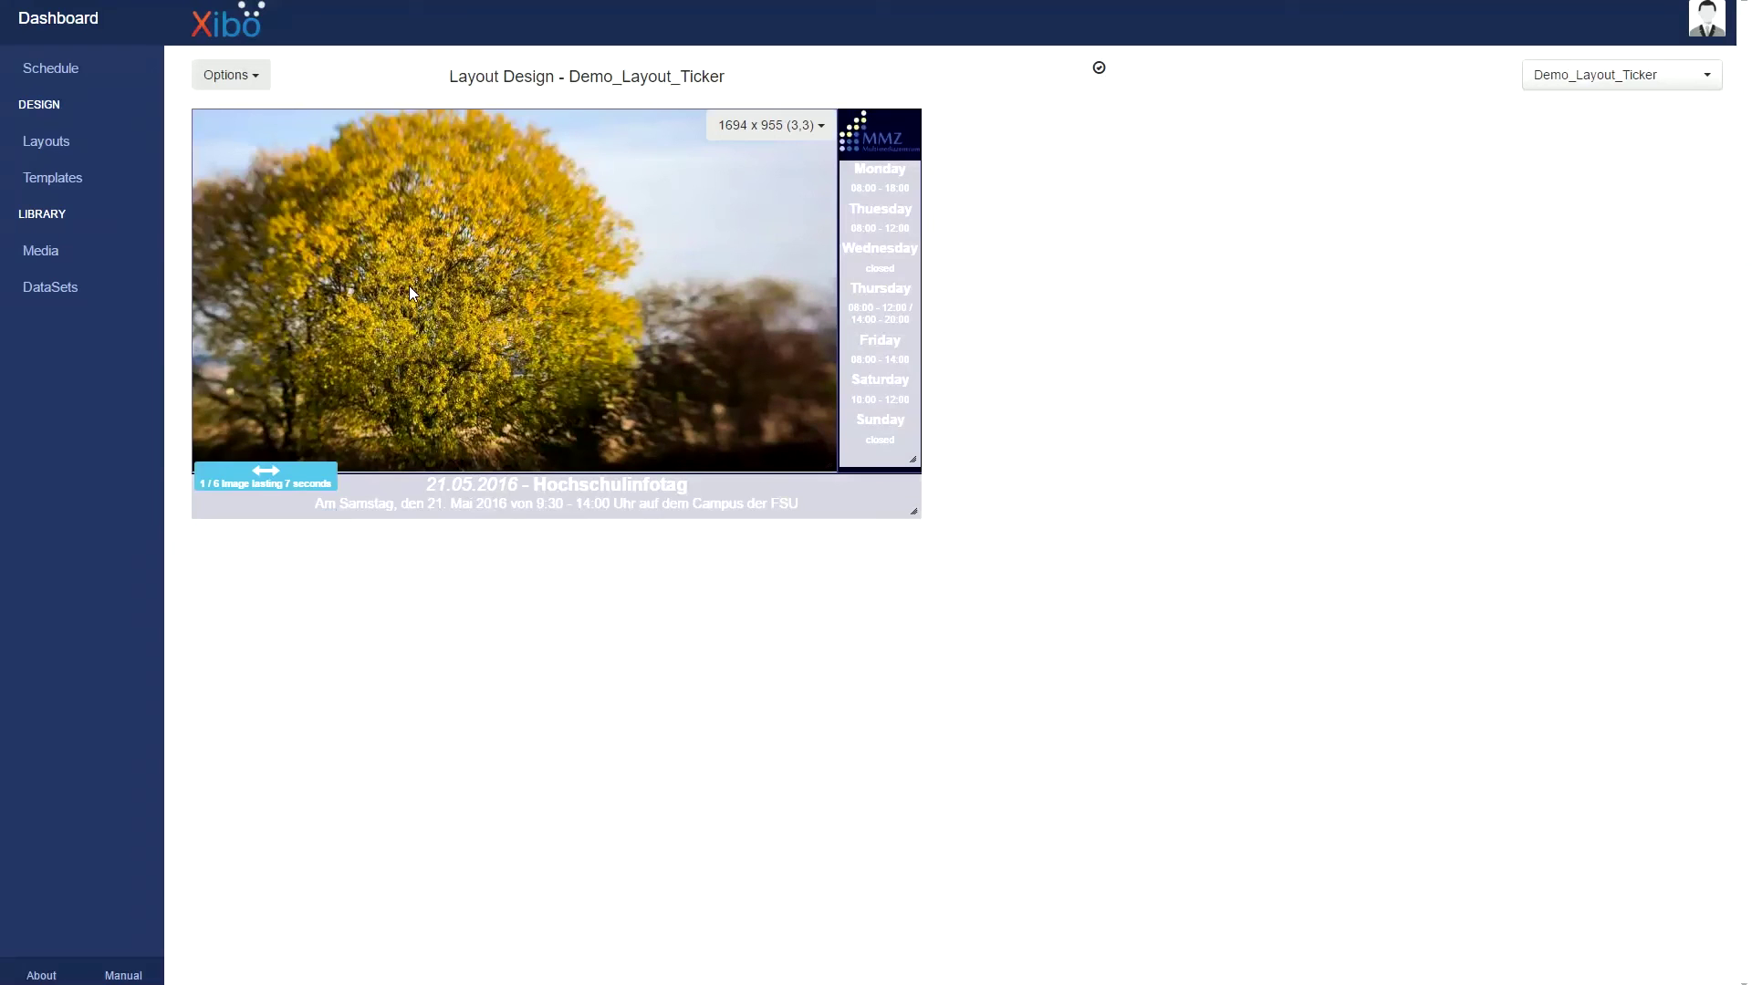
left_click(258, 77)
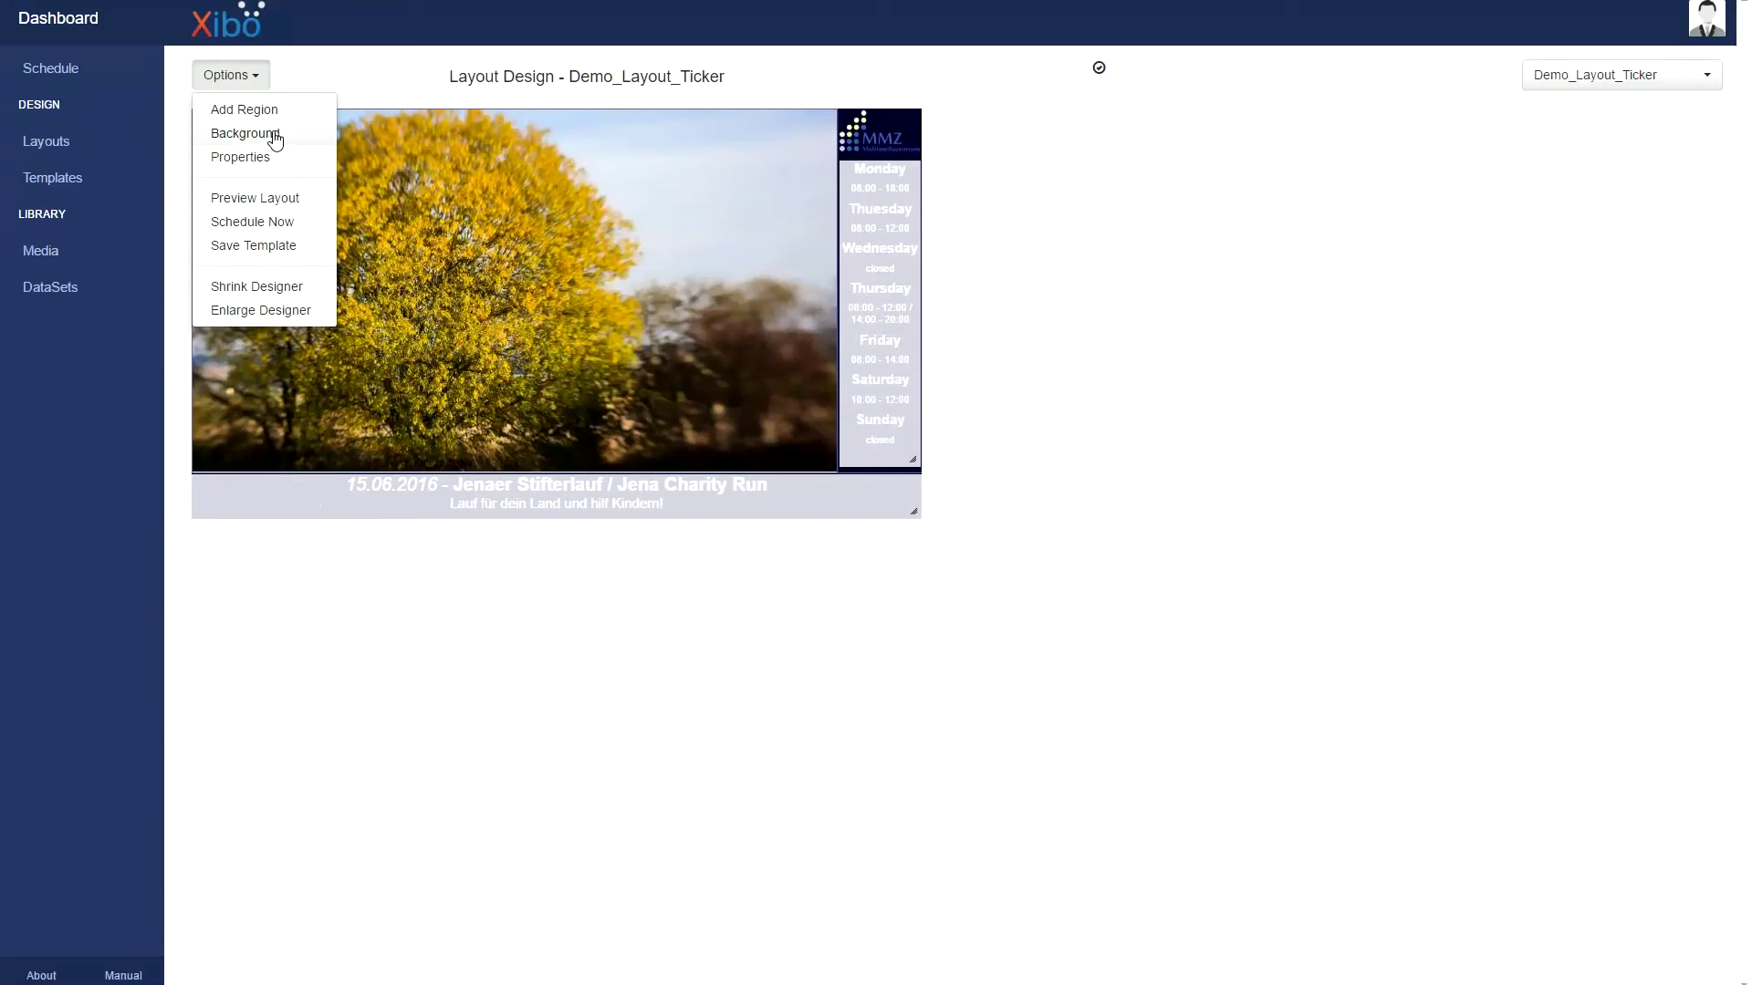
left_click(255, 198)
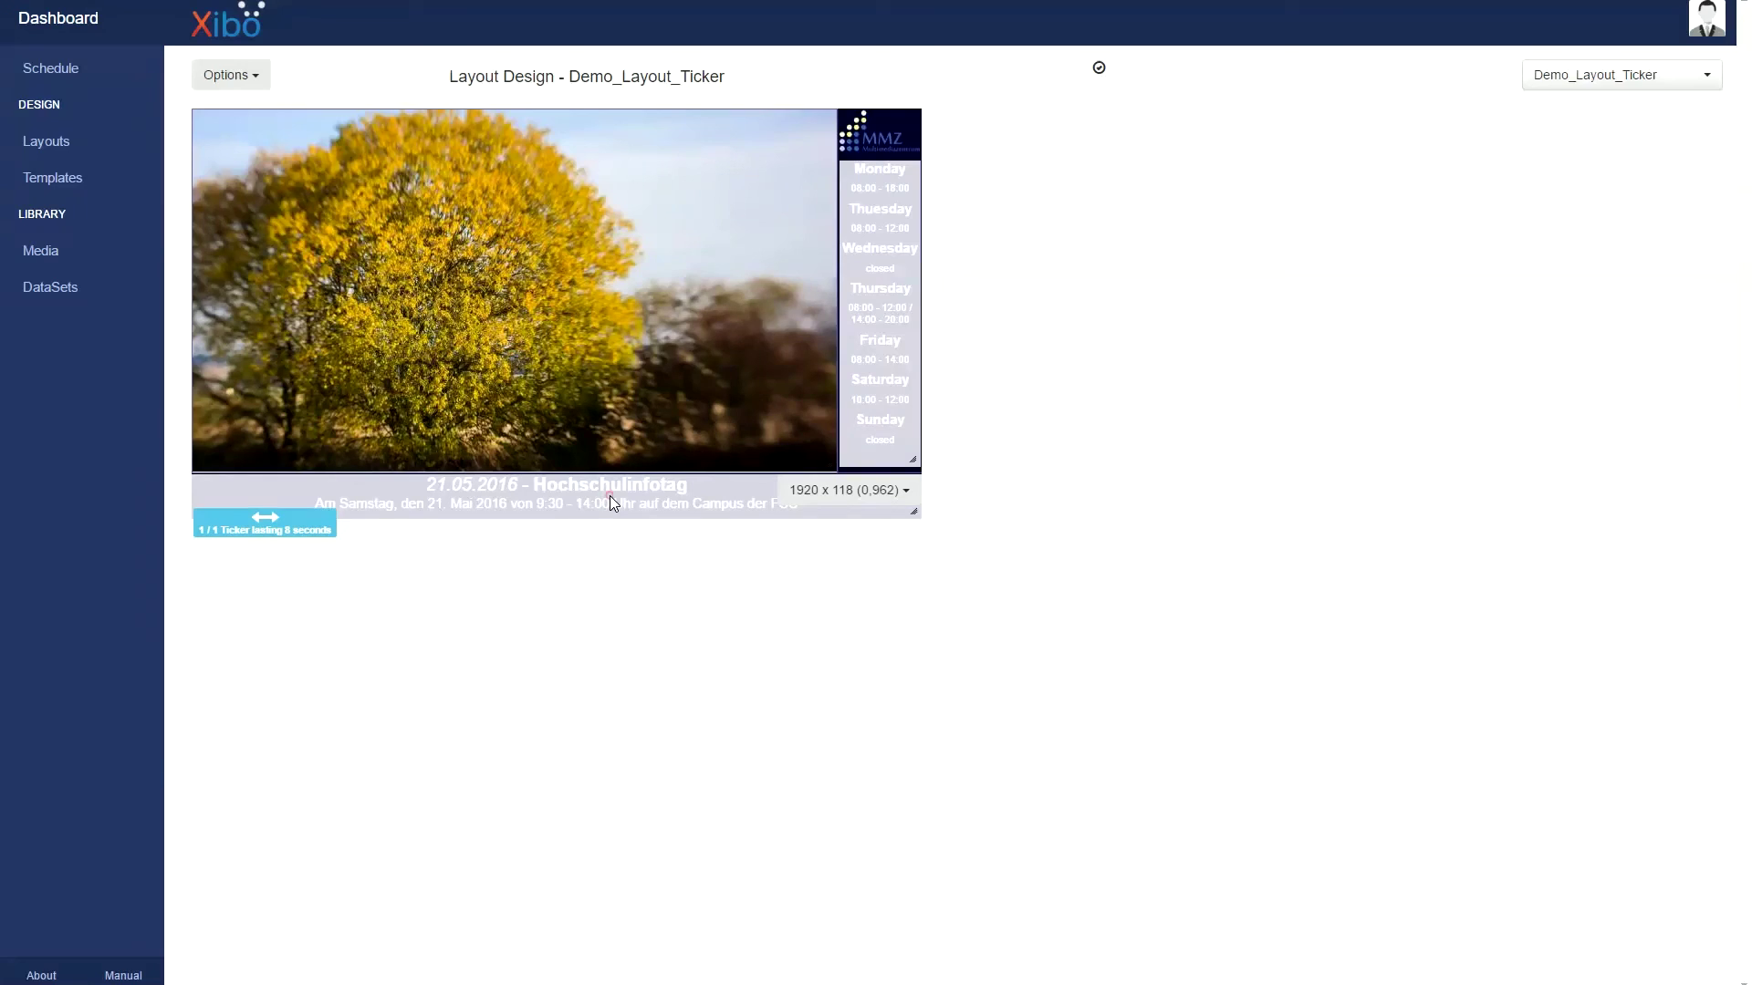
Edit the ticker below the image to use the Marquee Left effect at speed 4 and apply the changes.
double_click(609, 495)
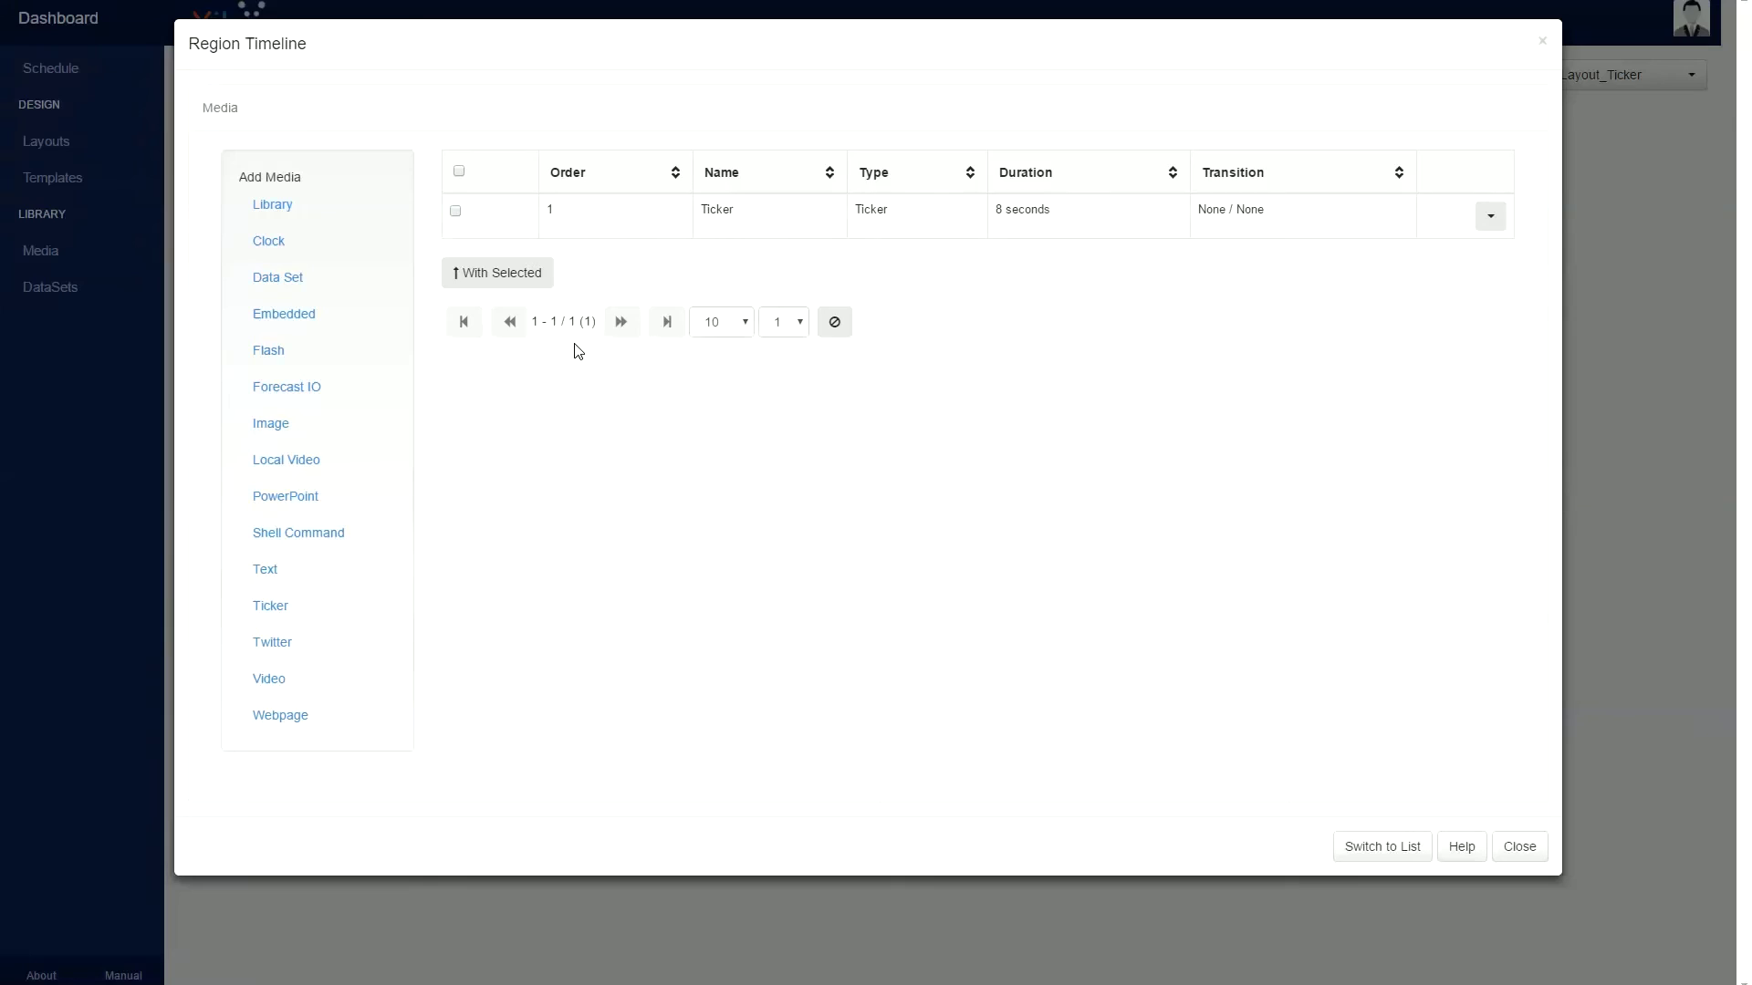
left_click(1490, 219)
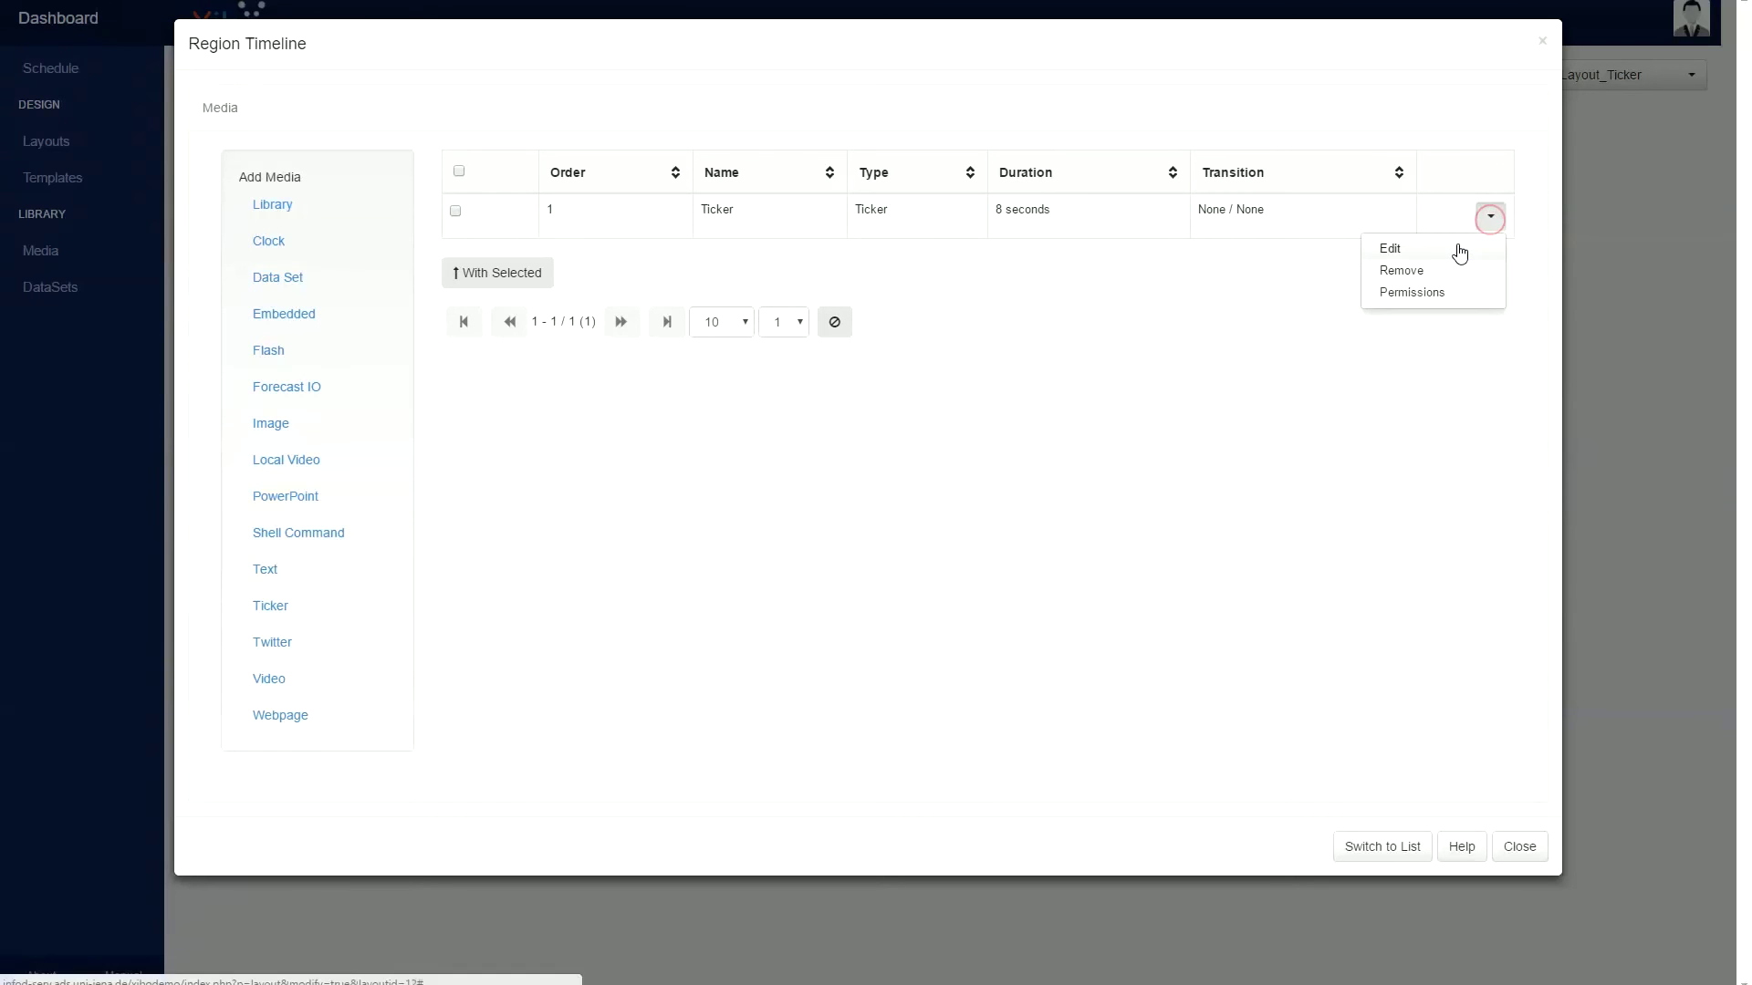
left_click(1459, 249)
left_click(746, 306)
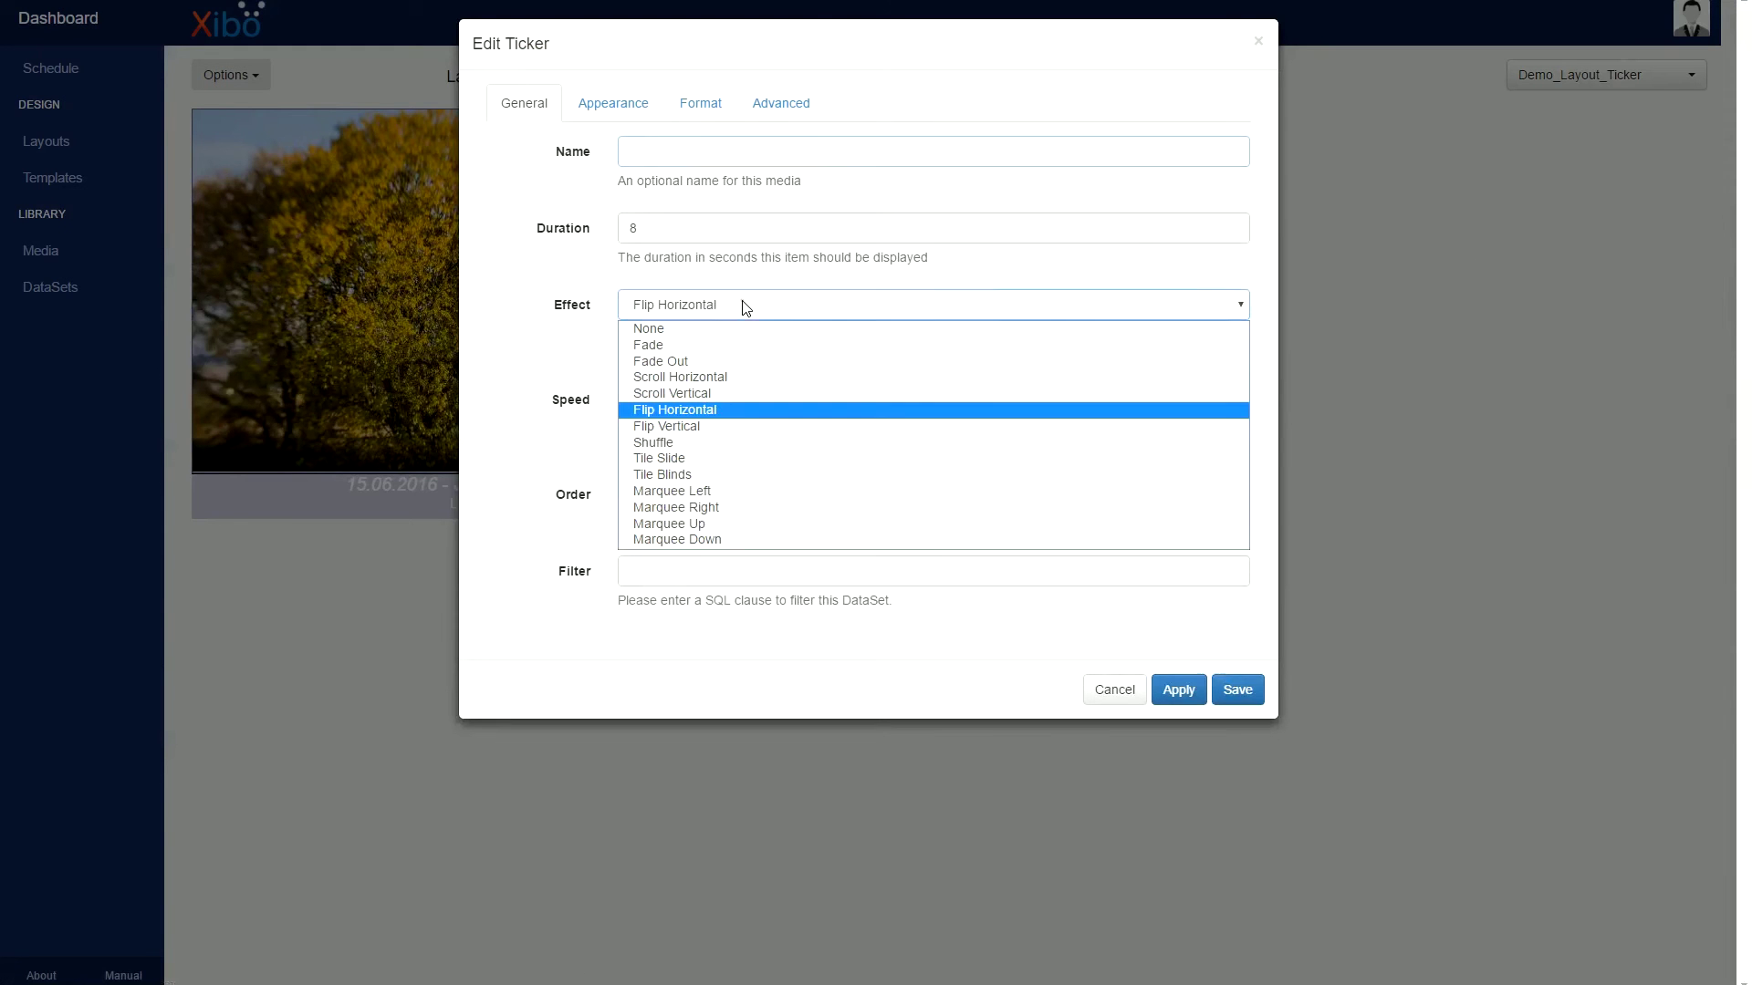
left_click(745, 488)
double_click(646, 401)
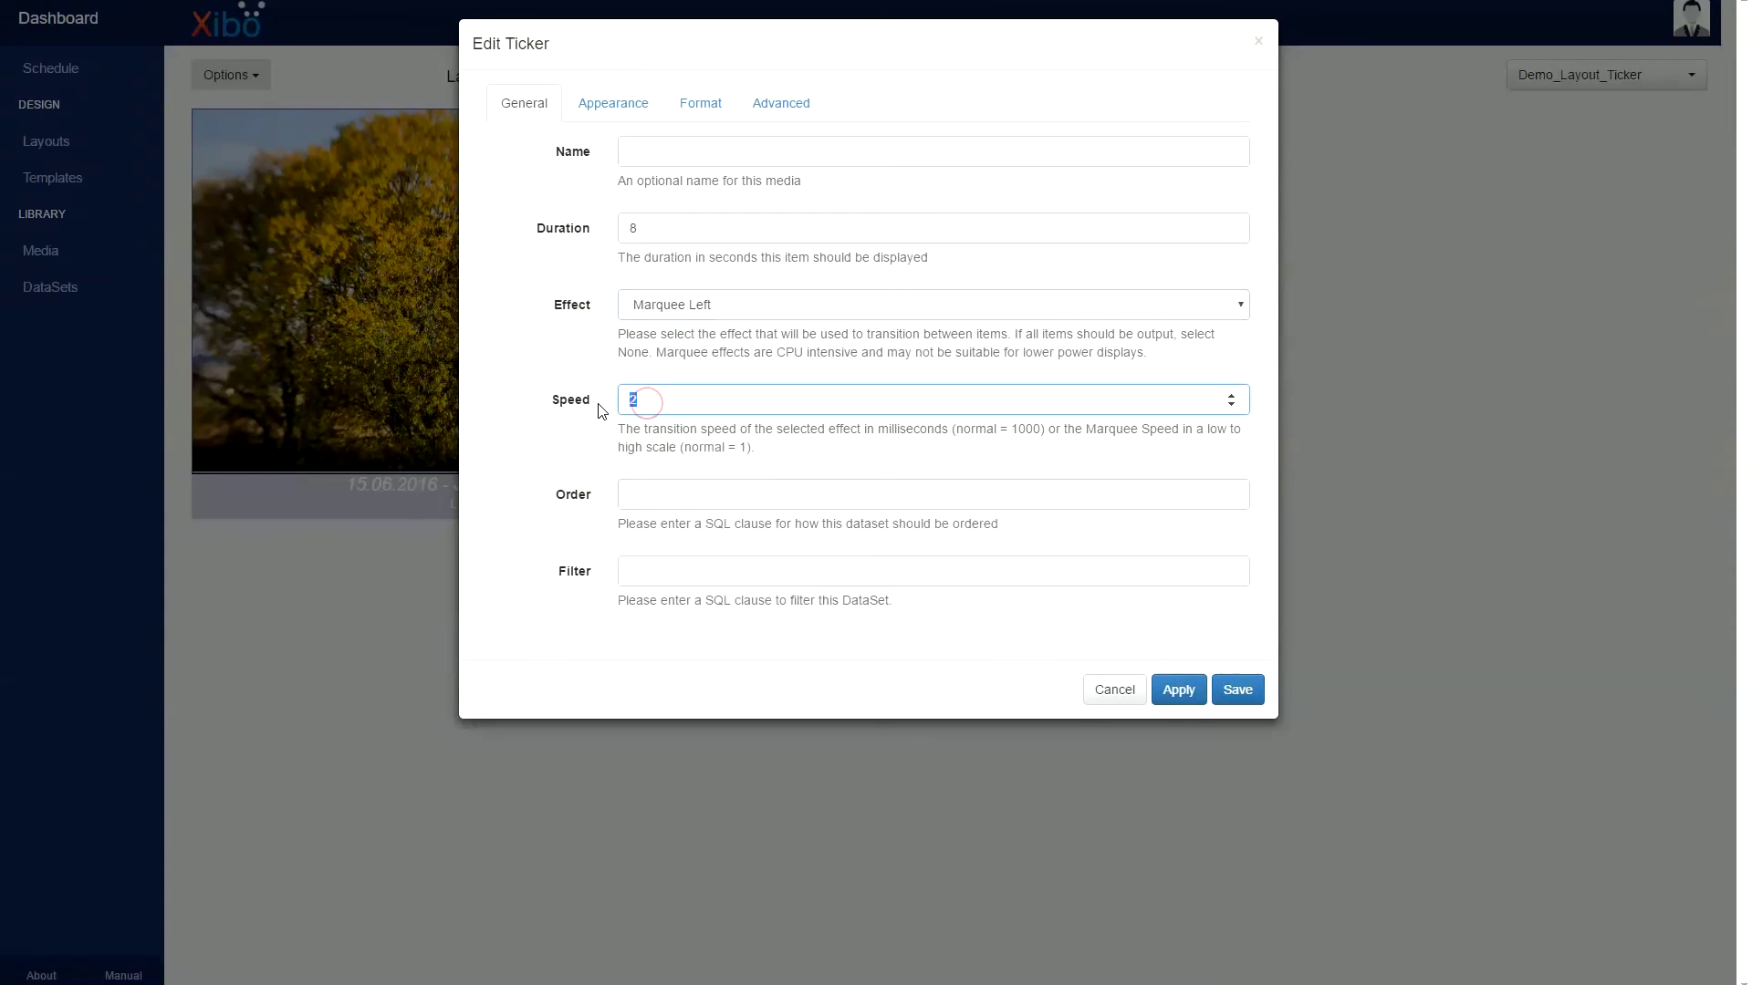
type("4")
left_click(1179, 693)
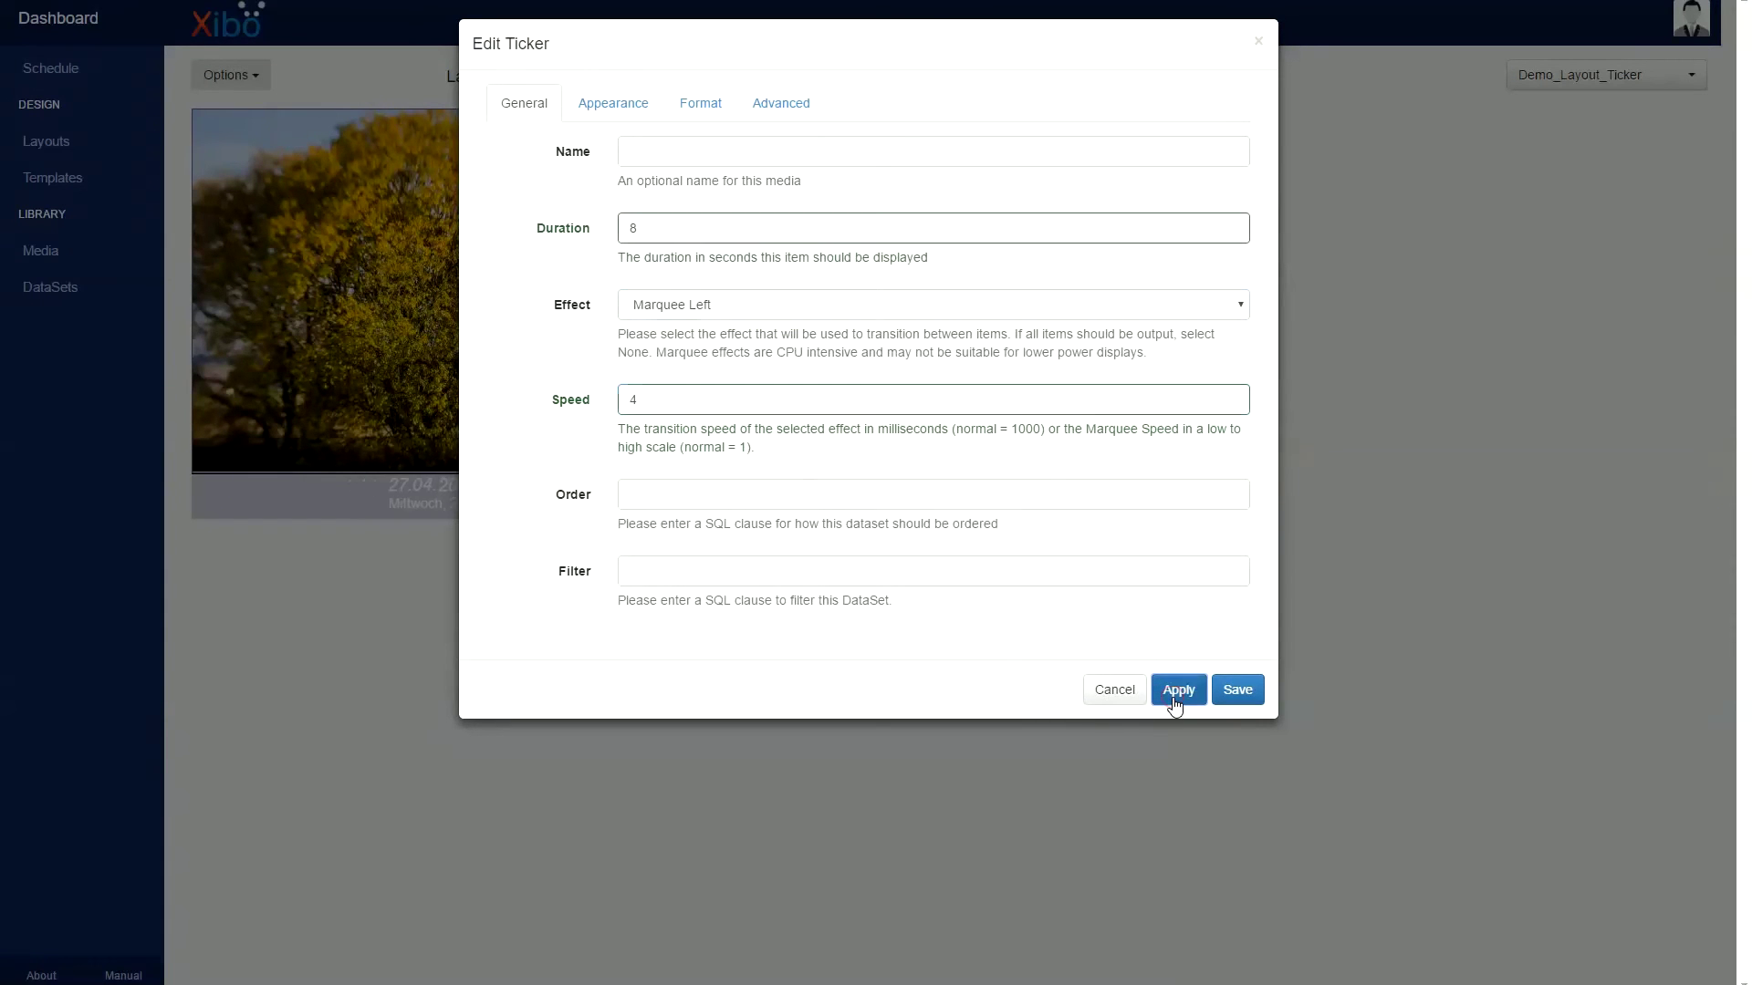
Join the Details placeholder to the Date and Headline line of the ticker template, separated by a hyphen.
left_click(698, 104)
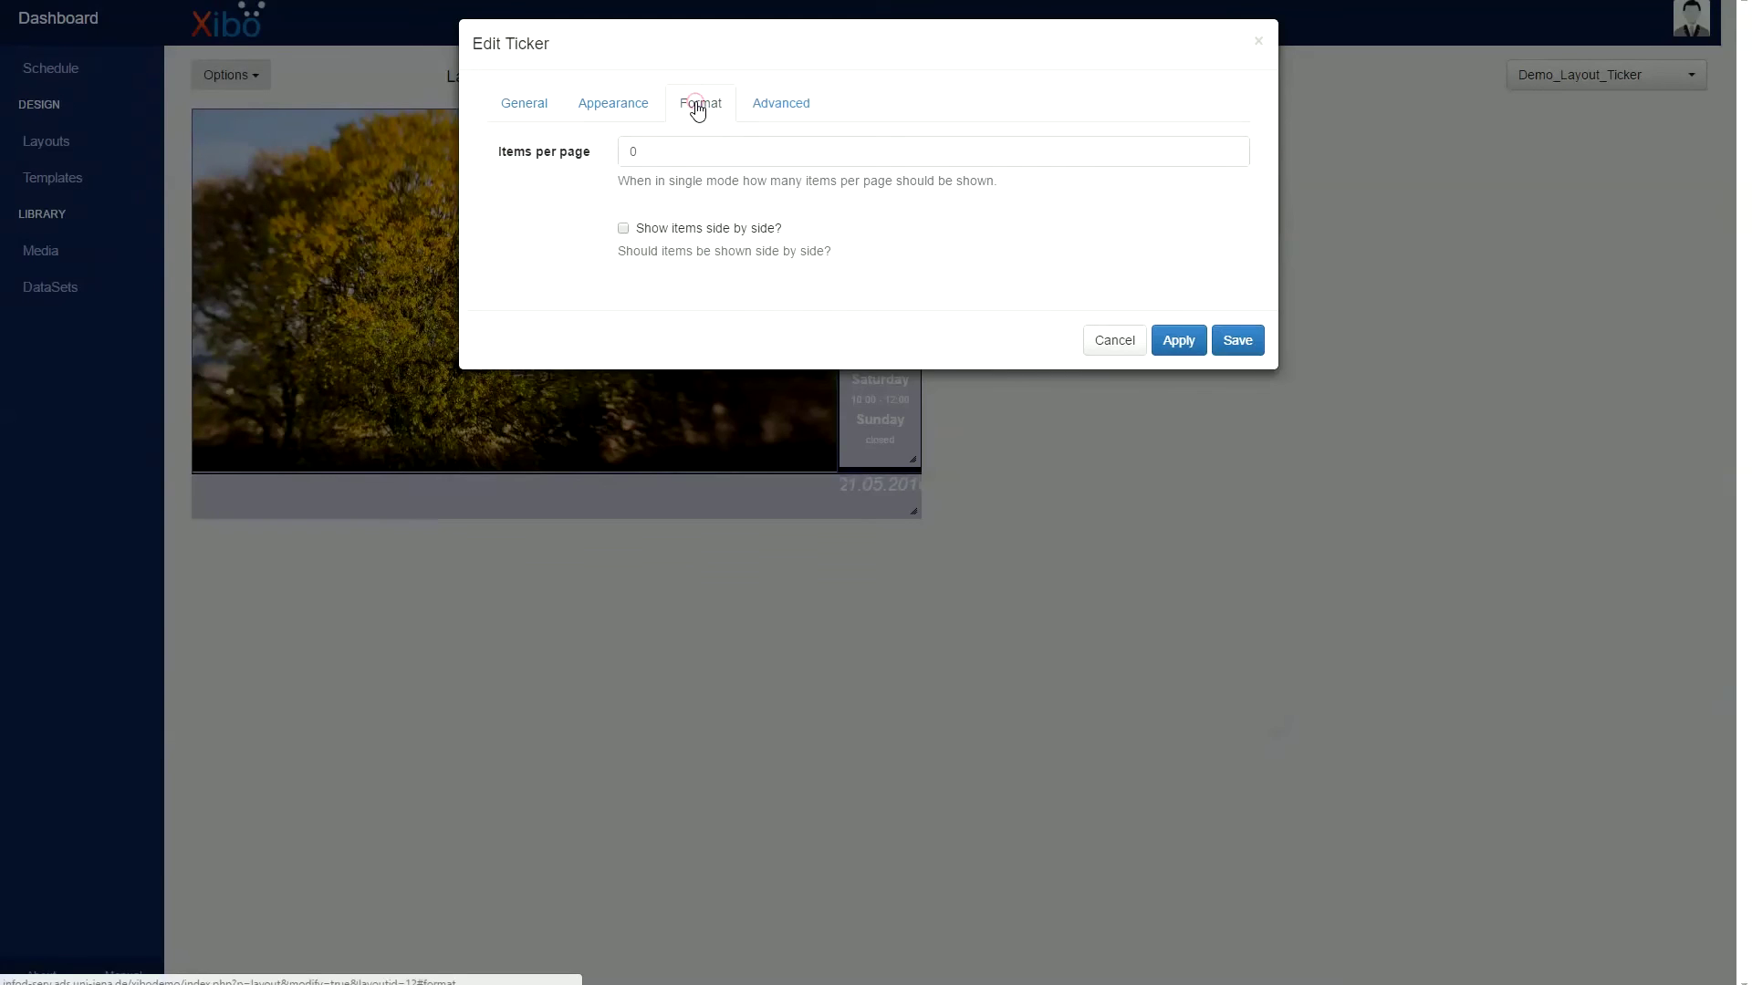
left_click(657, 104)
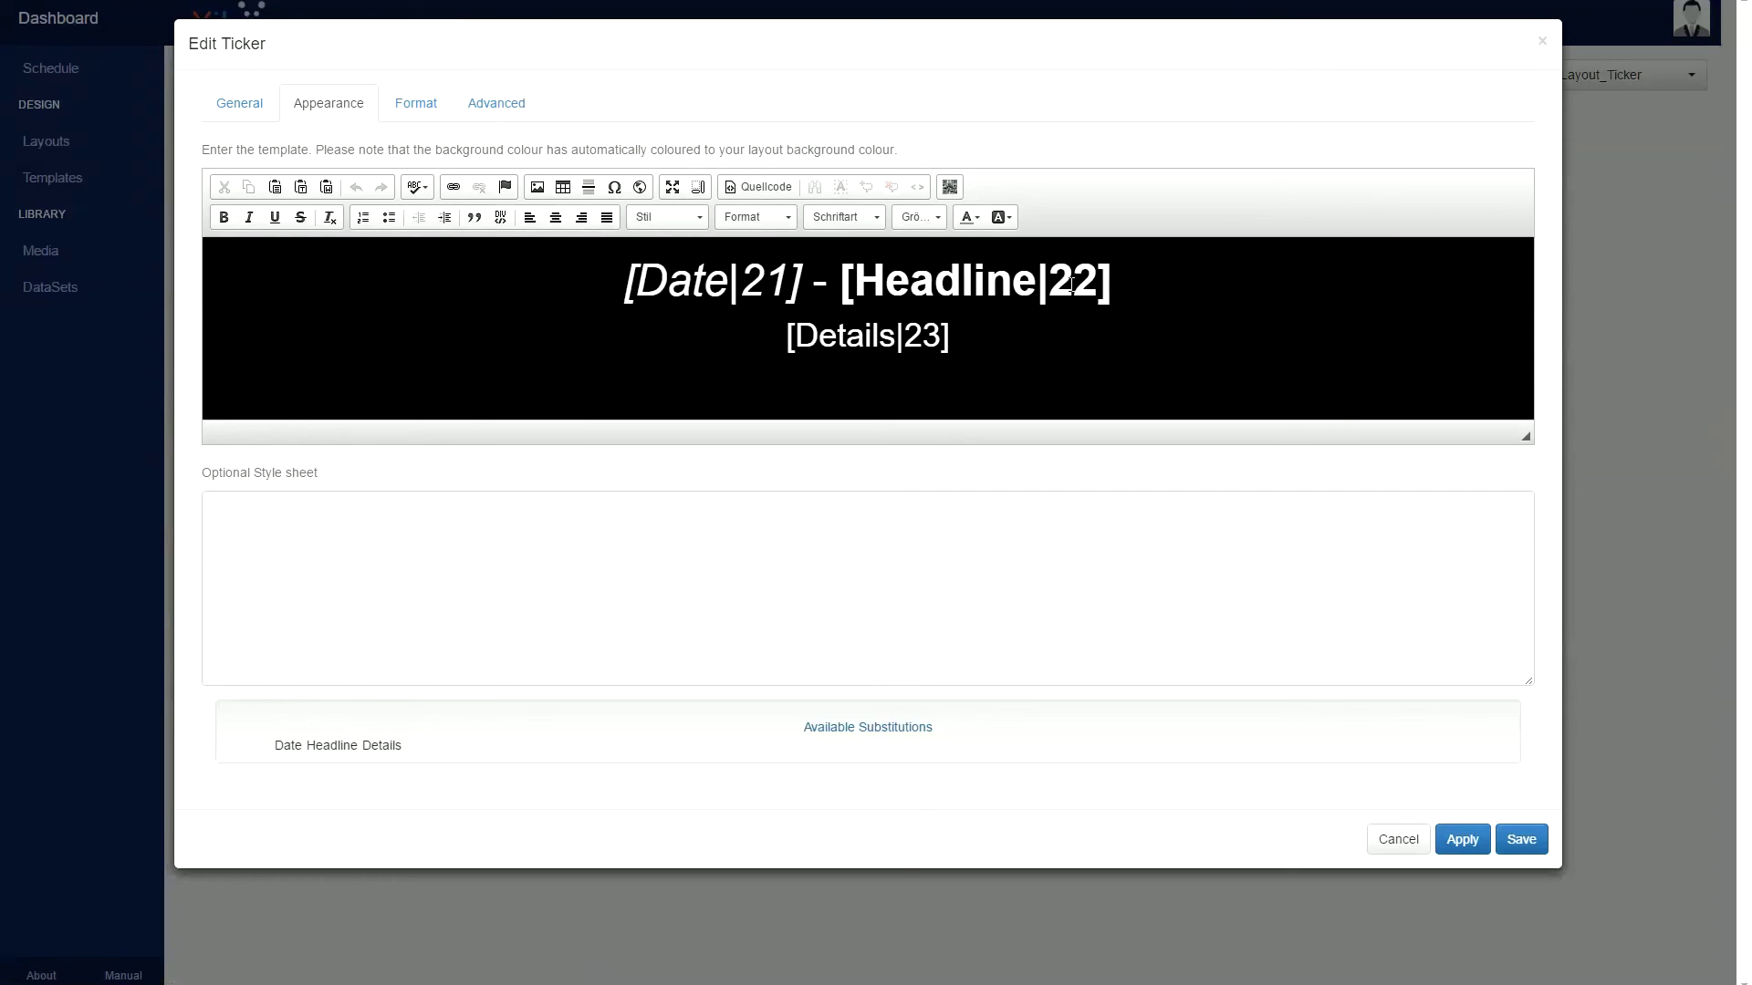
left_click(1210, 289)
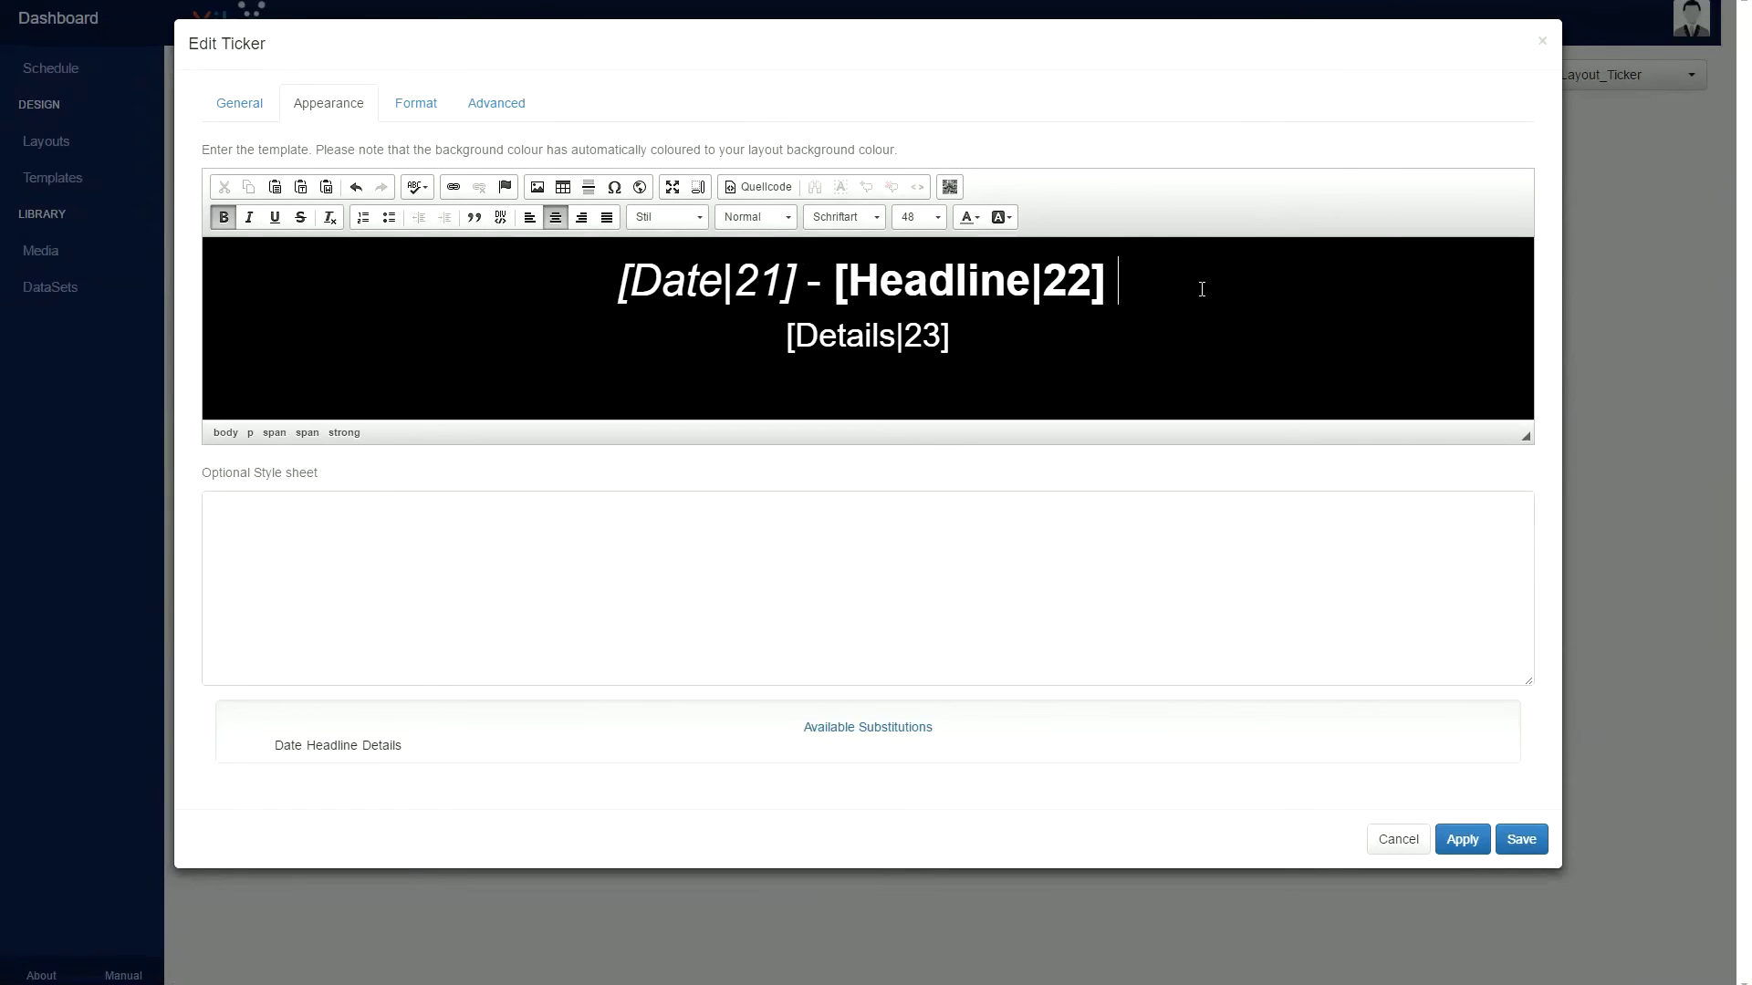
key("Delete")
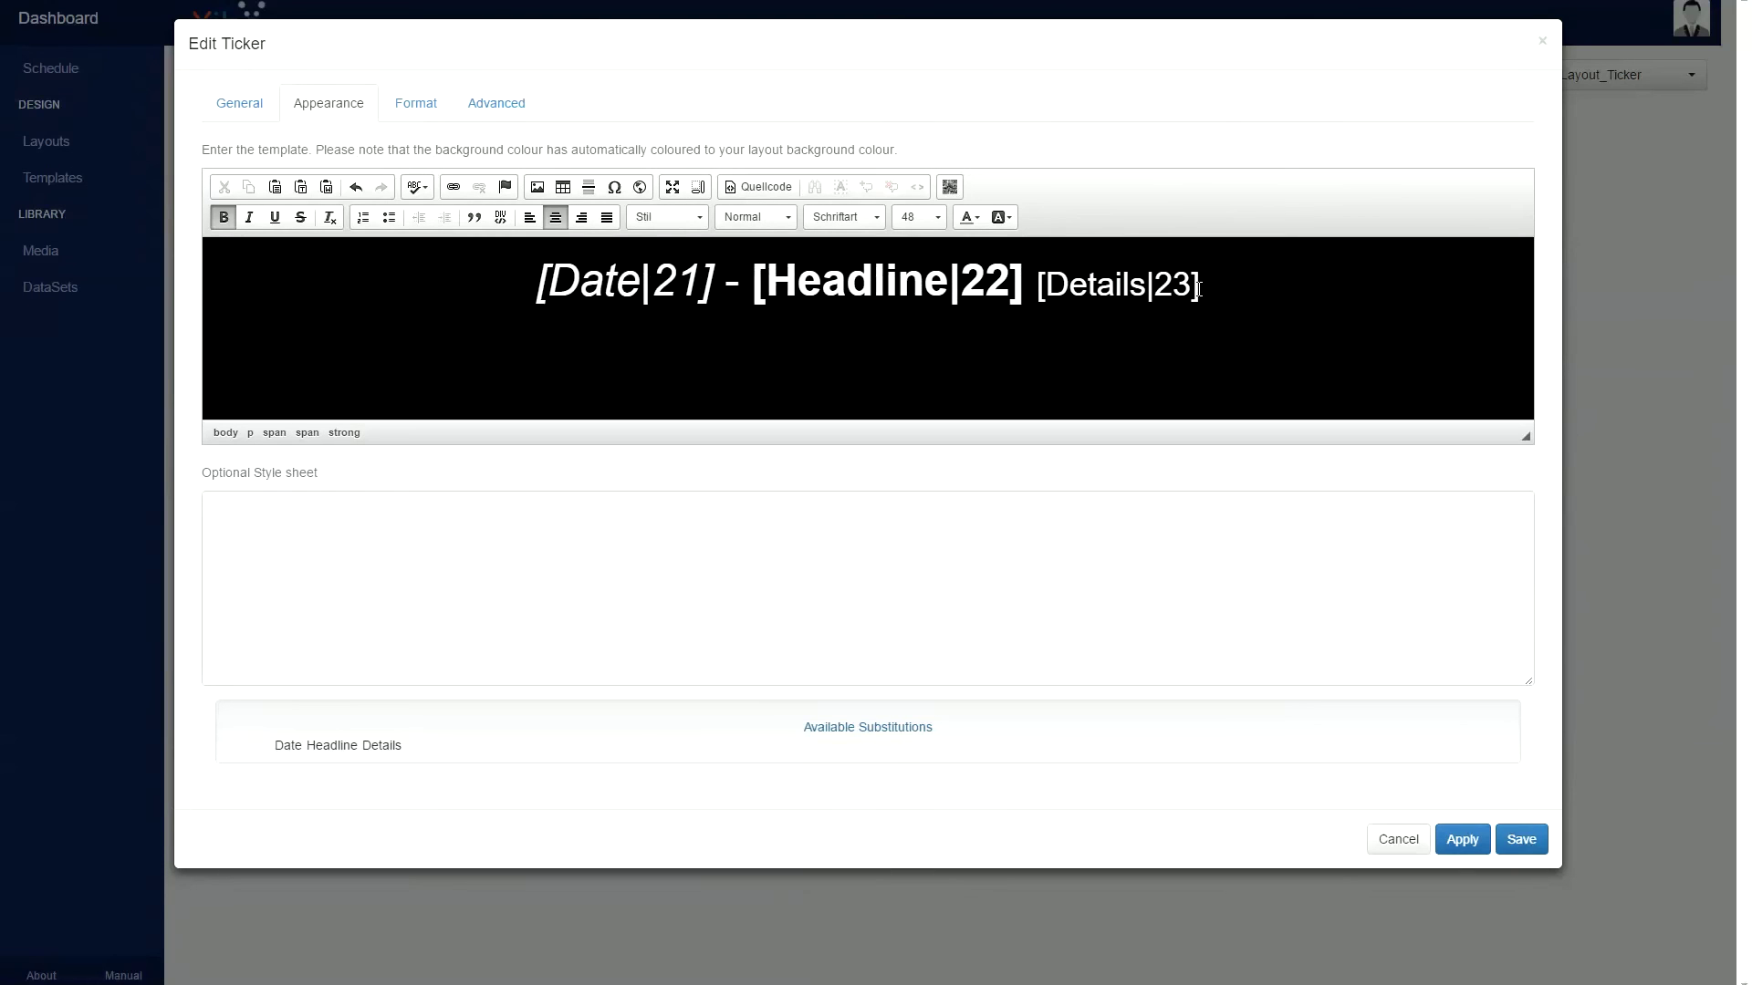
type("-")
Set the hyphen and Details placeholder after the Headline to font size 48 and remove their bold formatting.
left_click_drag(1217, 289, 1017, 294)
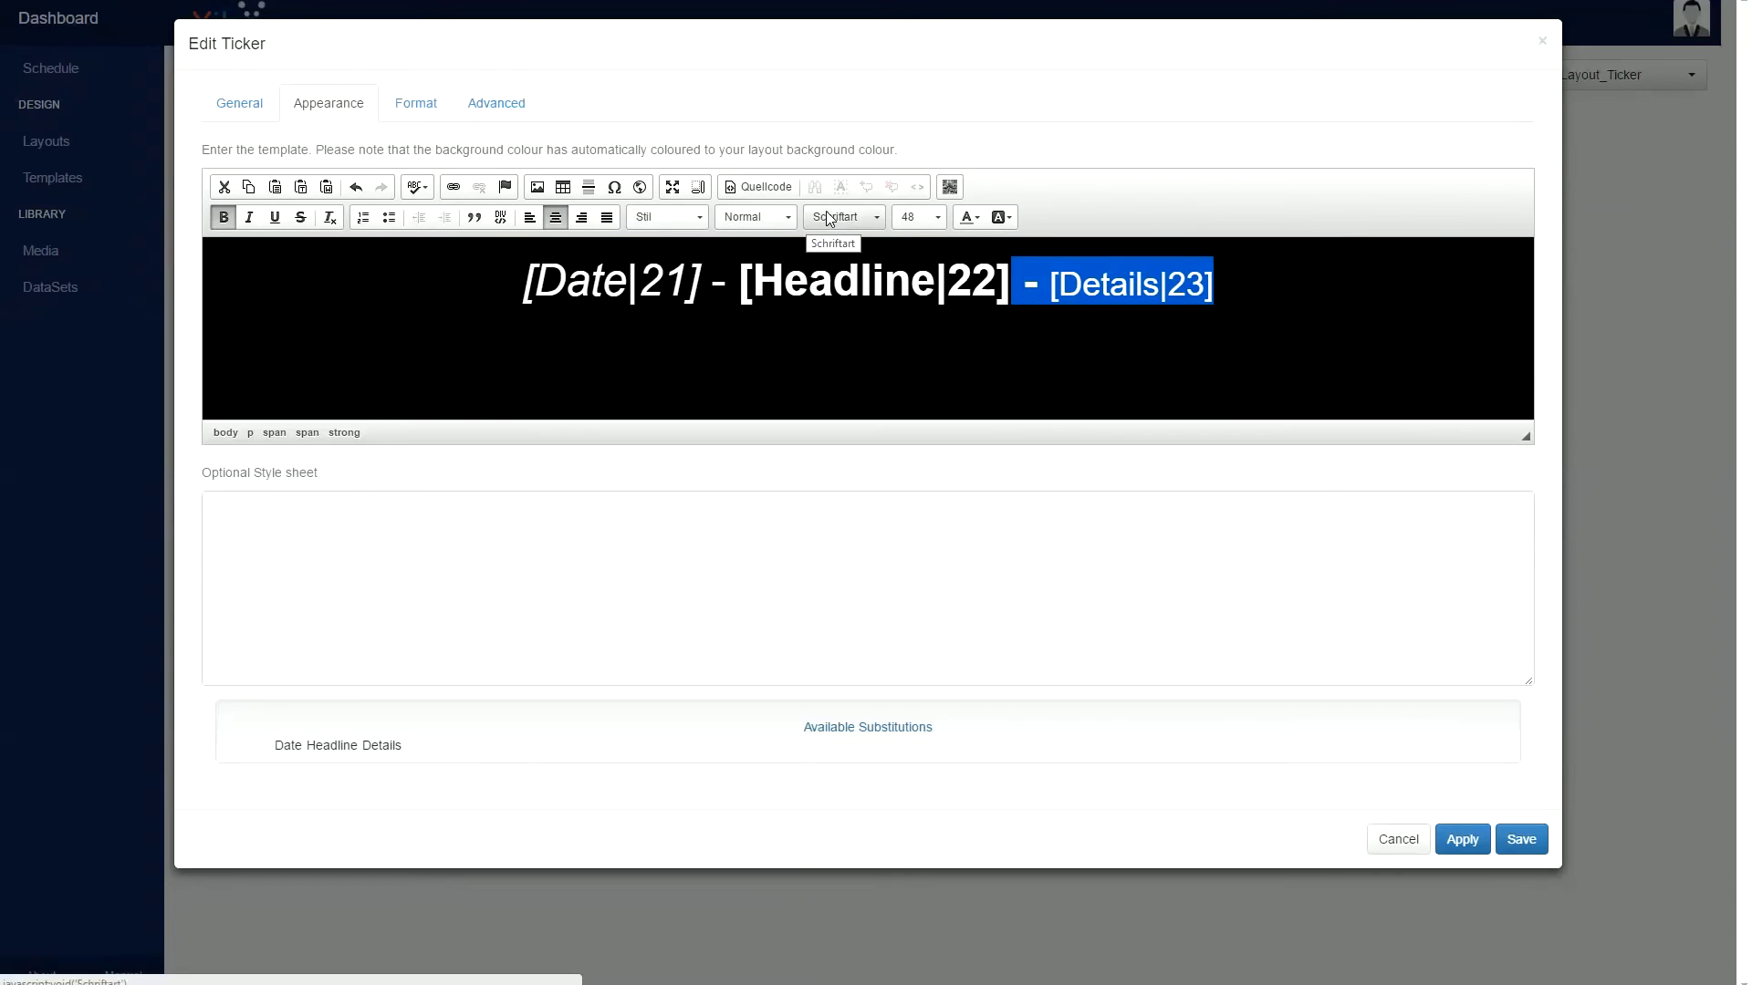
left_click(917, 218)
left_click(918, 315)
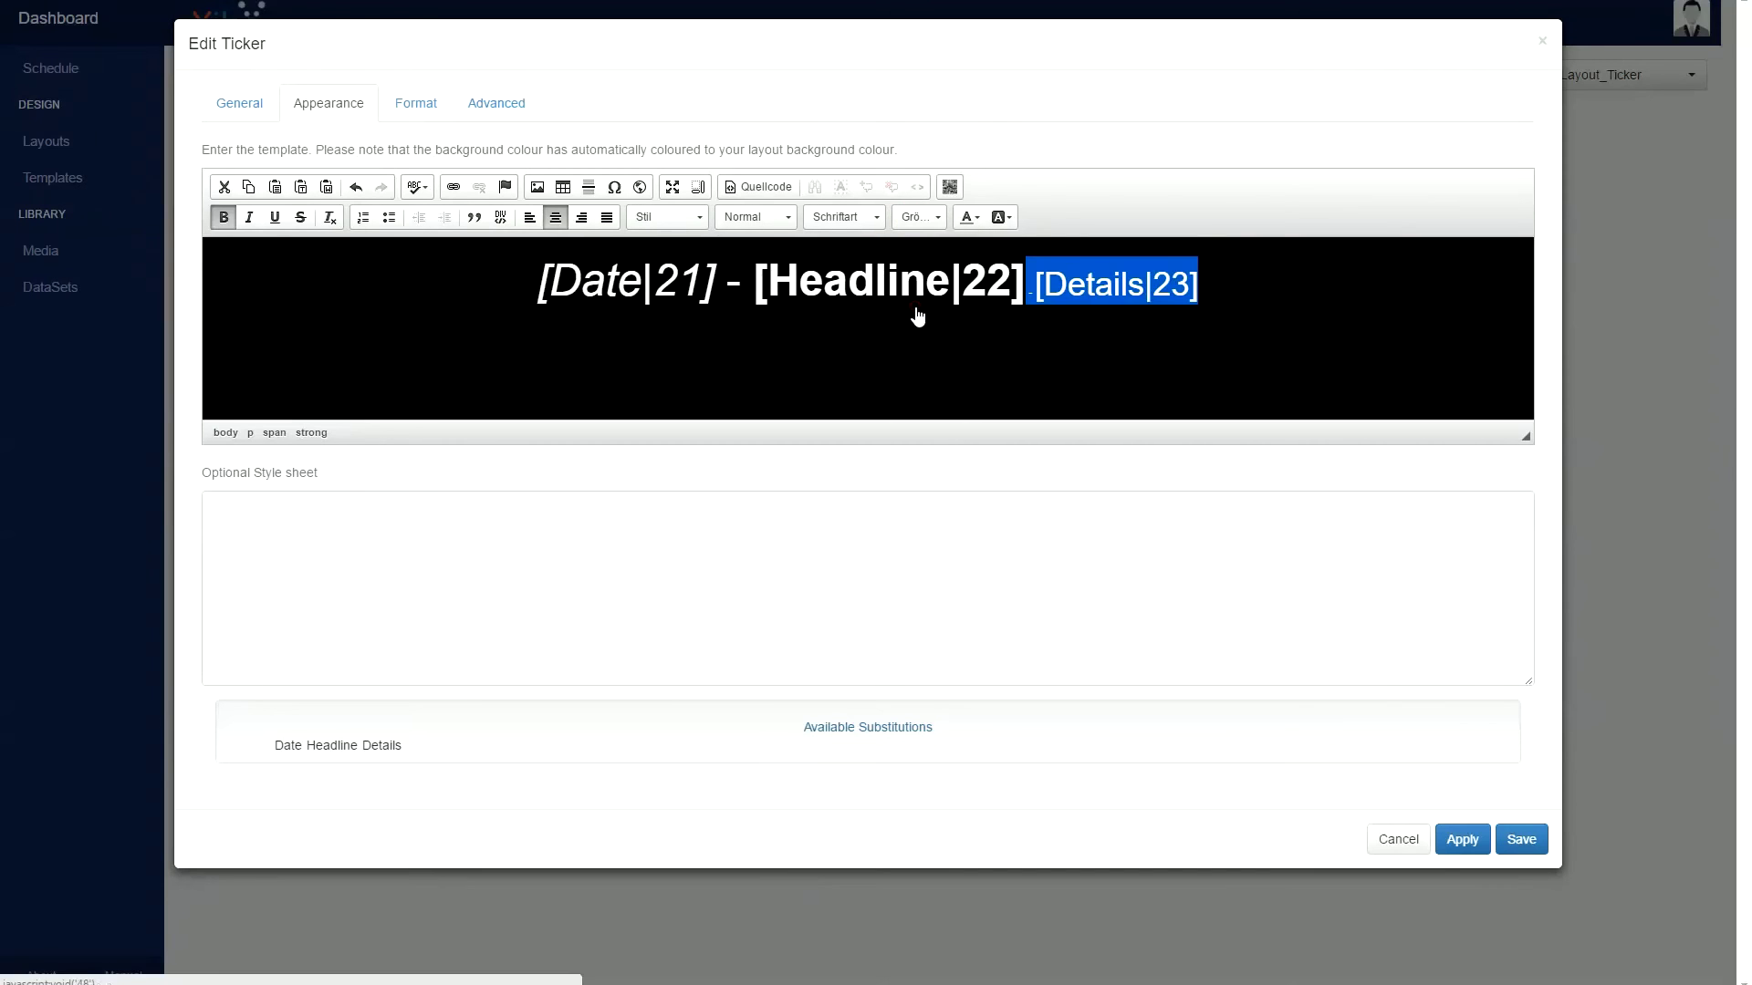
left_click(917, 217)
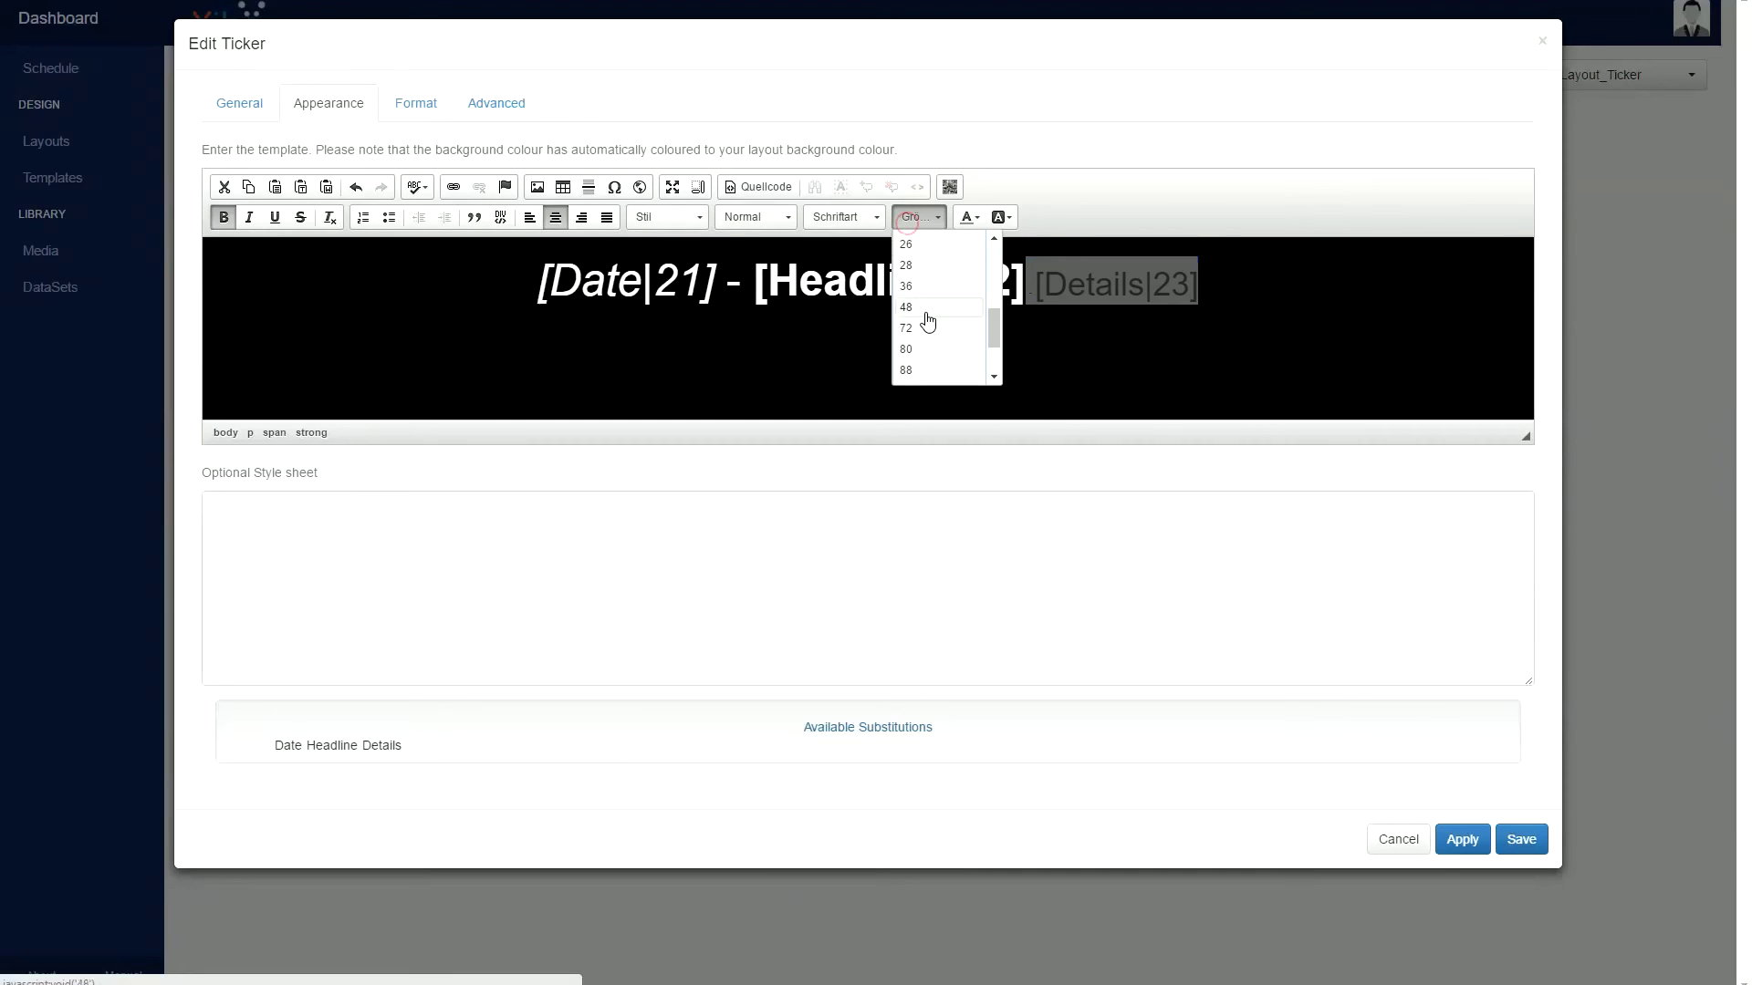
left_click(922, 314)
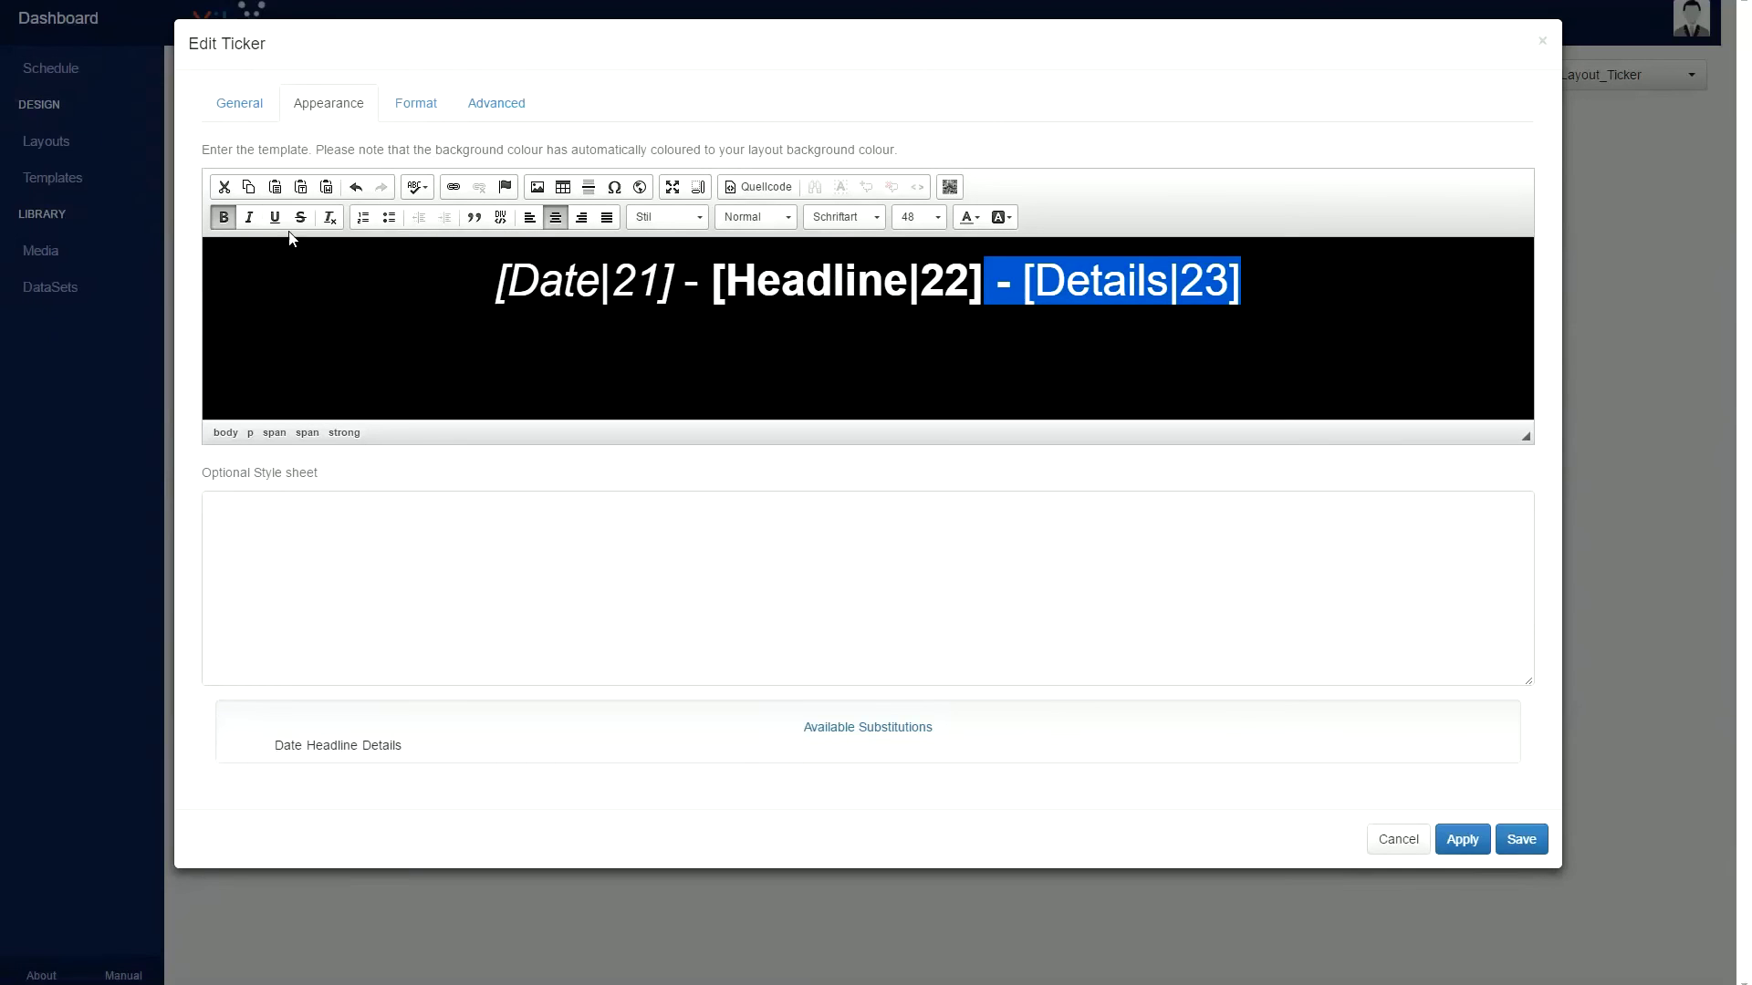
left_click(223, 217)
left_click(1067, 278)
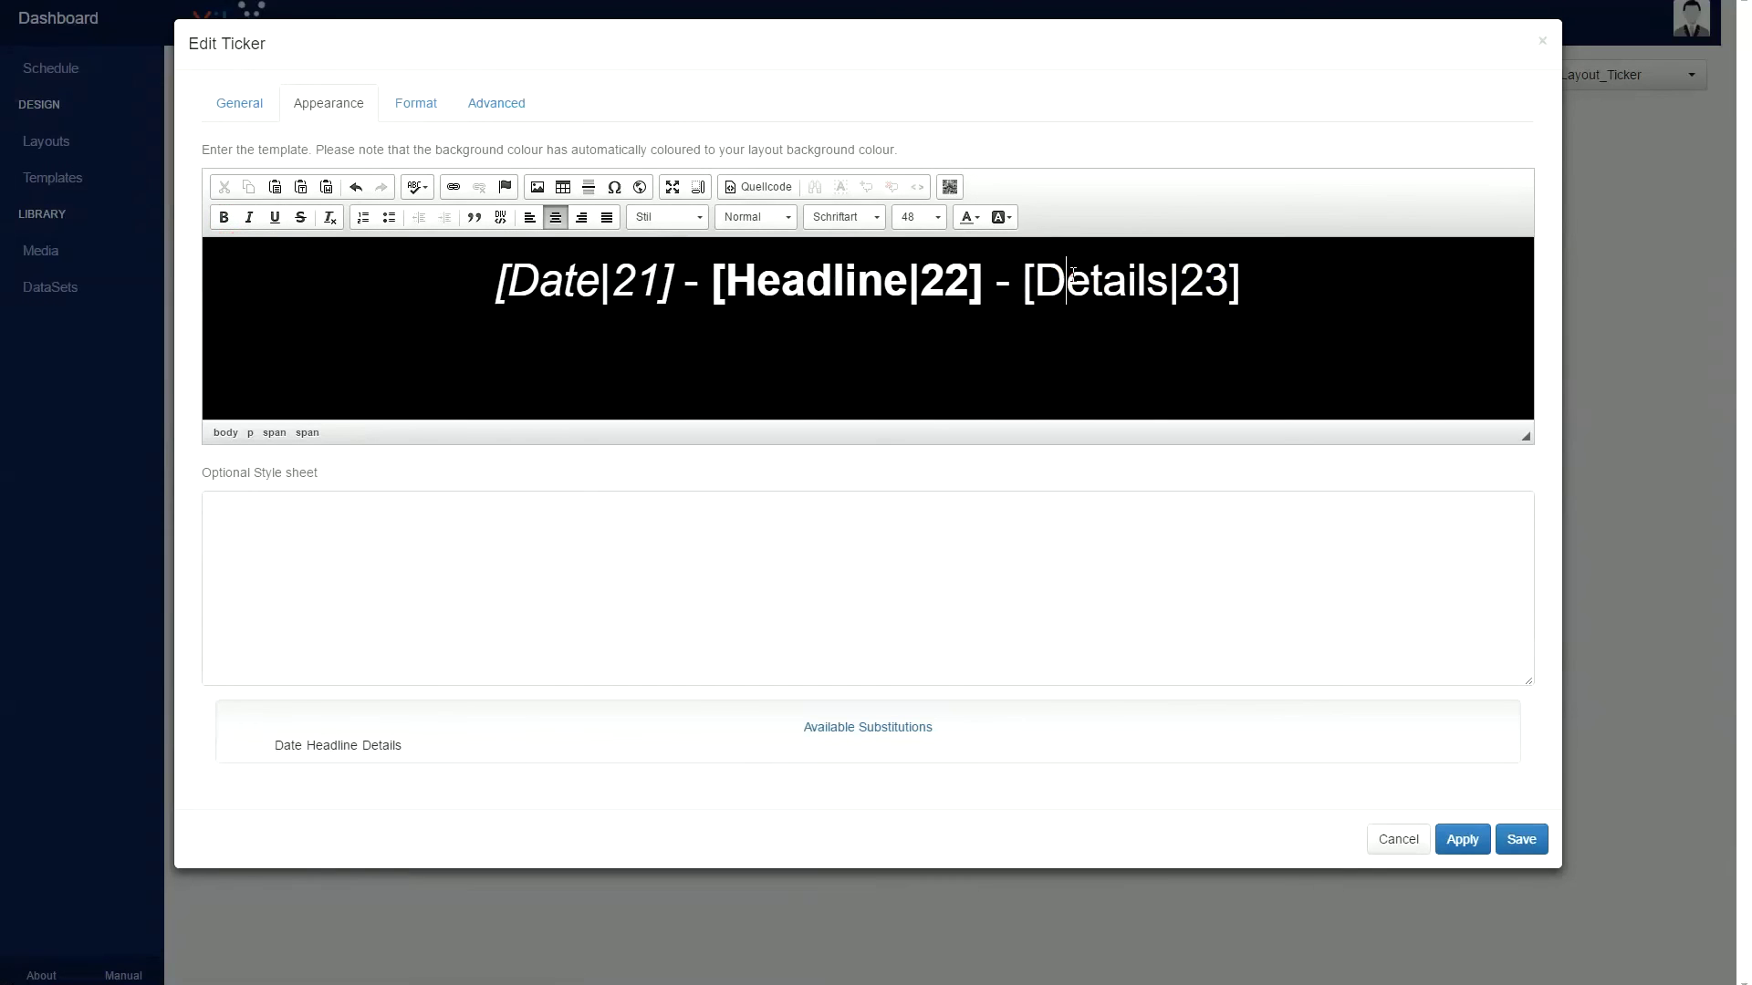
Append "***" after the Details placeholder as a separator between entries and save the ticker.
left_click(1276, 277)
type("***")
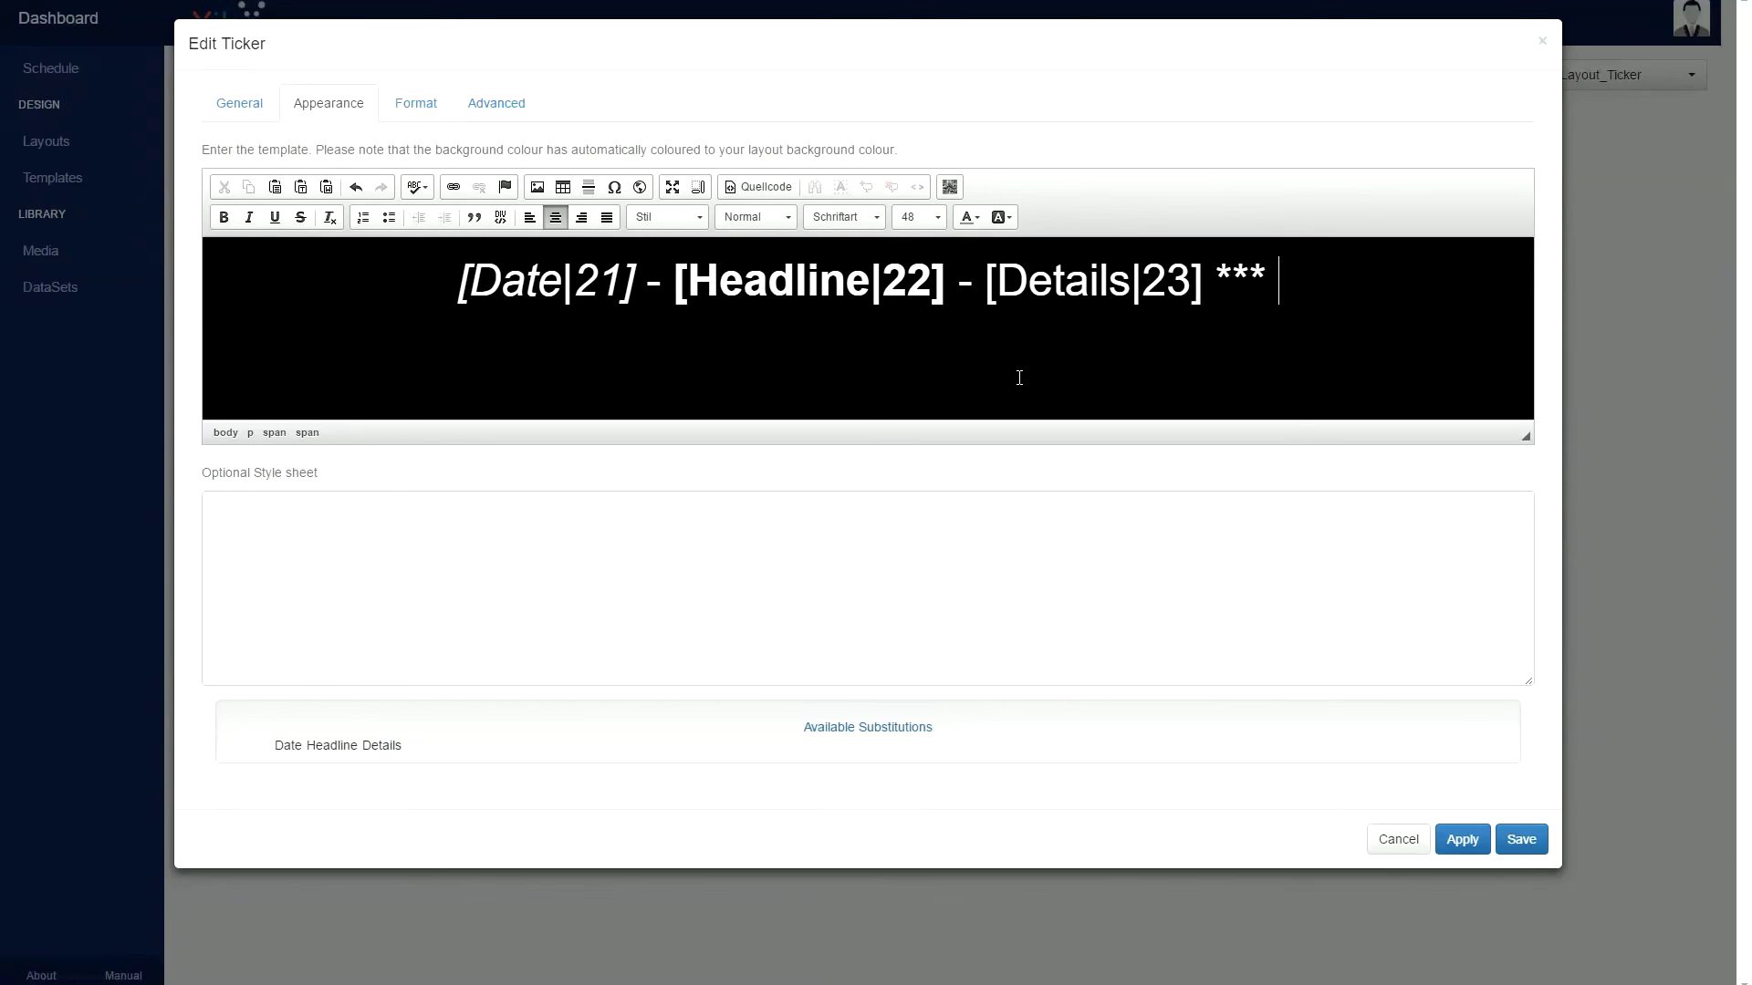
left_click(1521, 838)
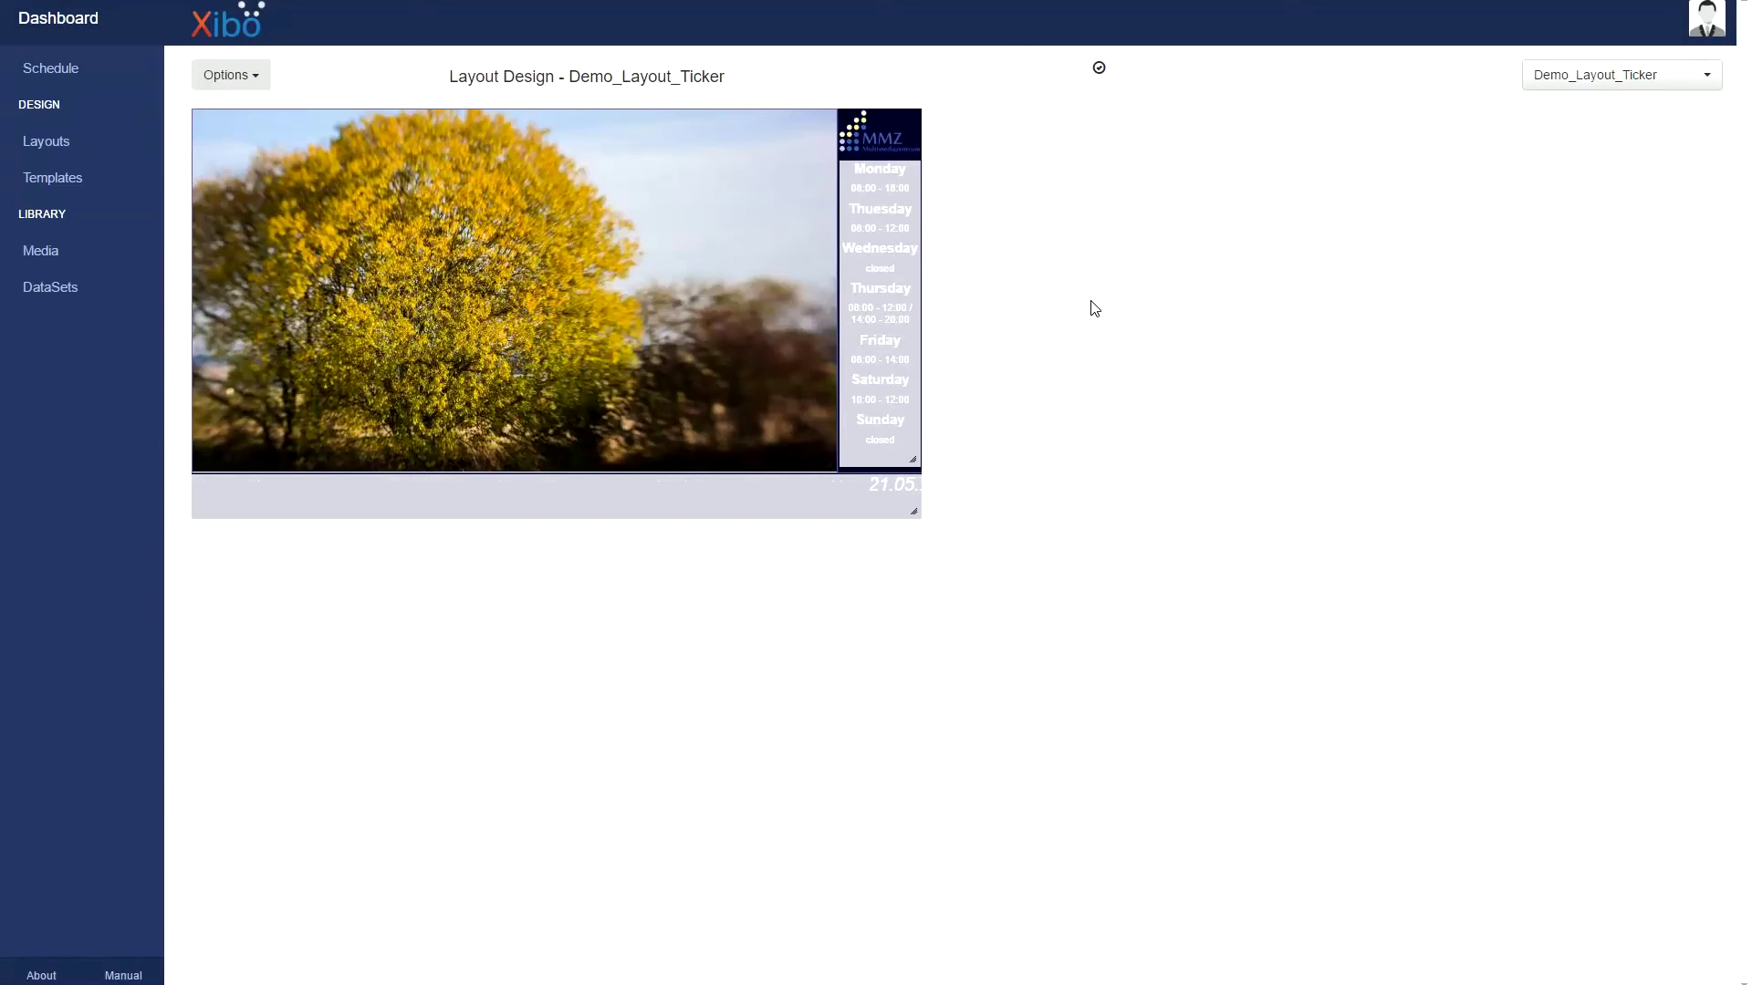
Shrink the ticker region to about 62 px high, centre it vertically in the strip below the image and save its position.
mouse_move(891, 490)
left_click_drag(913, 513, 915, 497)
left_click_drag(803, 496, 761, 504)
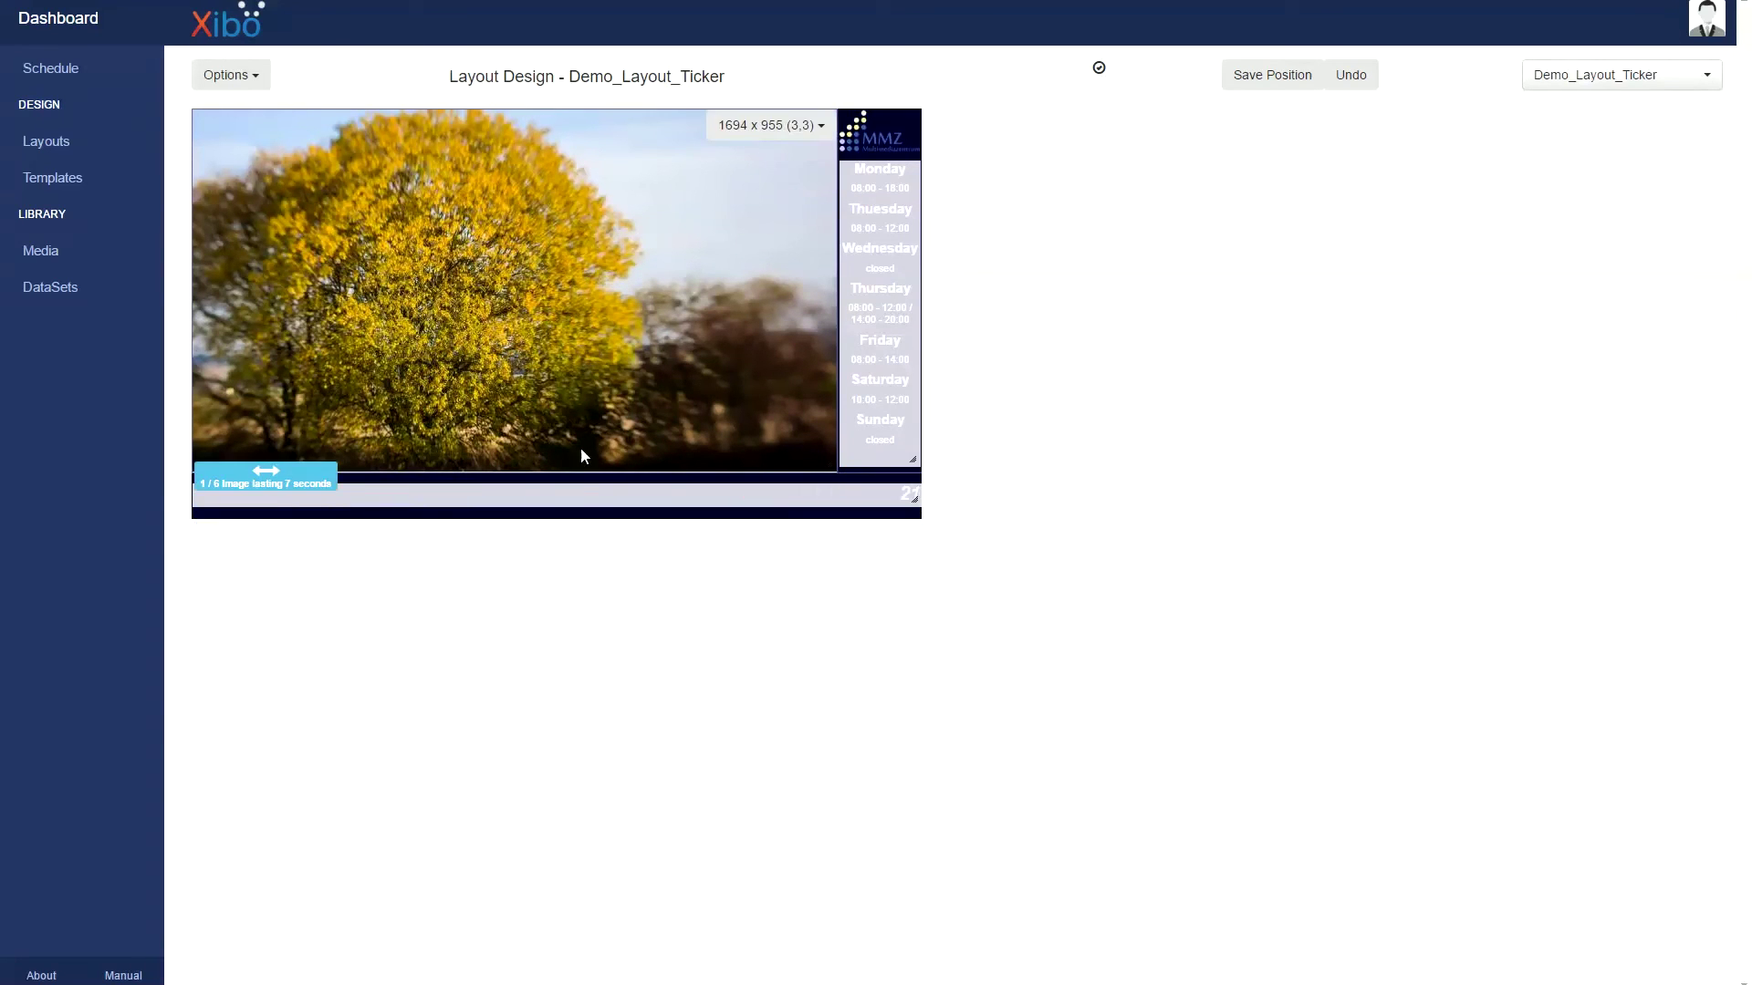
left_click(579, 493)
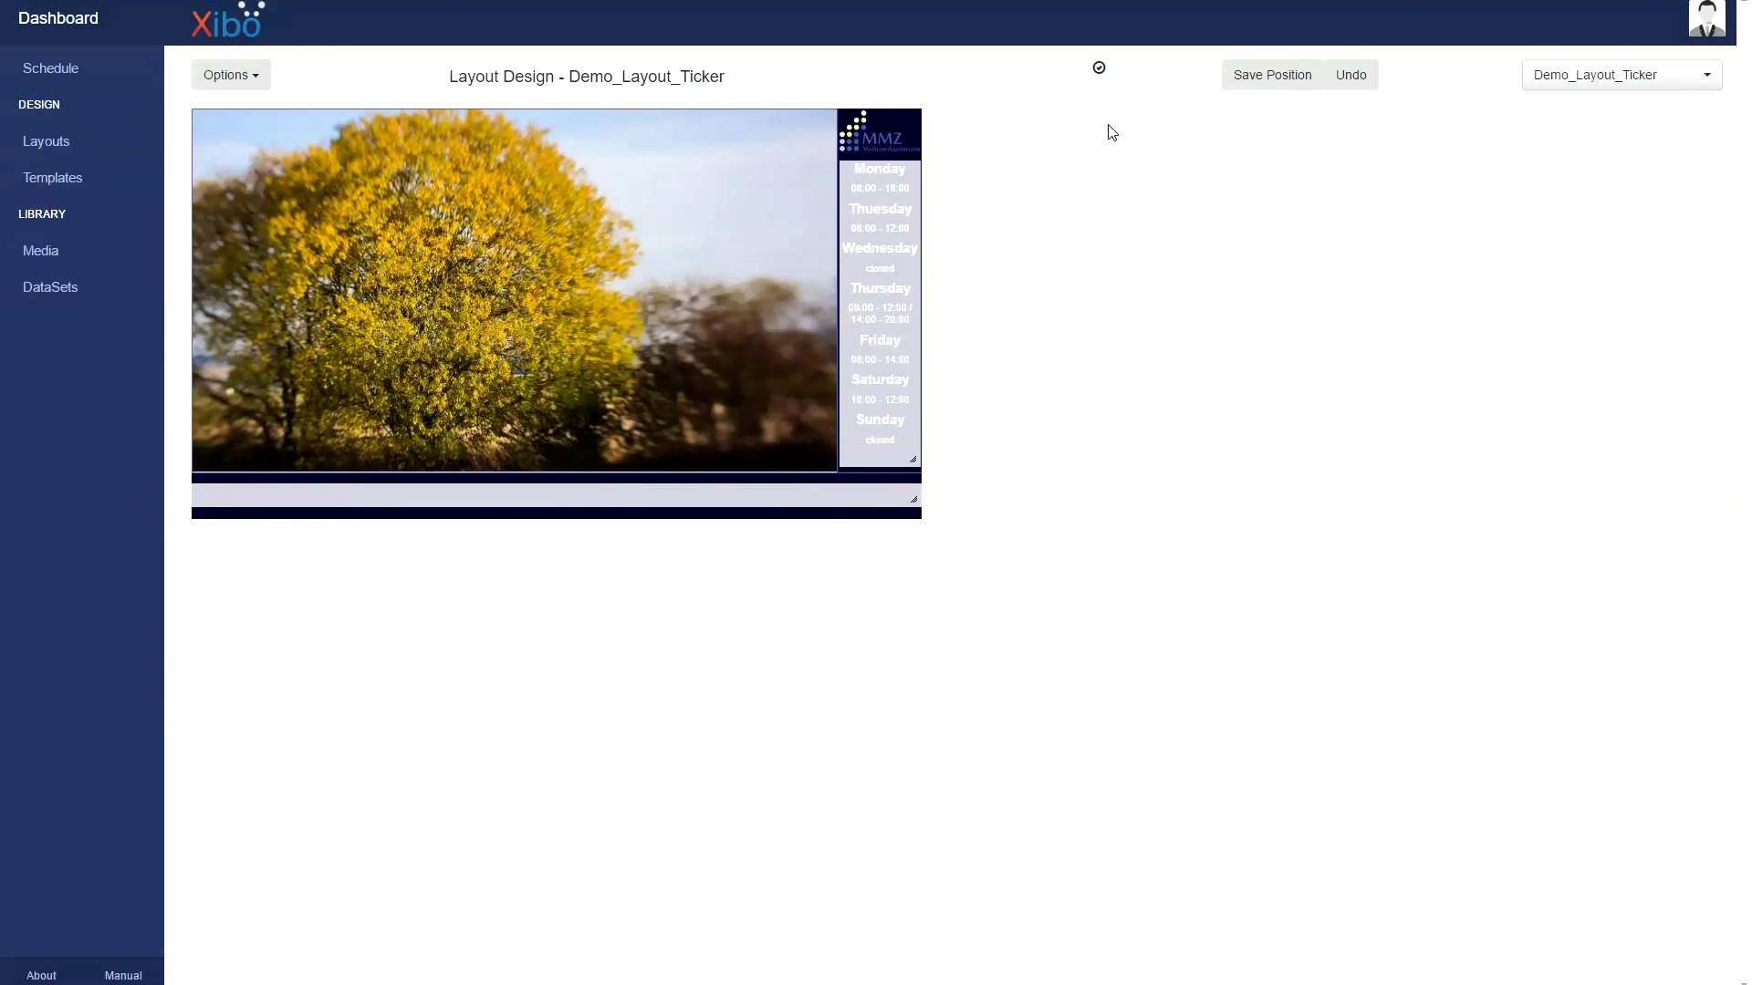
left_click(1247, 76)
Preview the layout to check how the single-line marquee runs below the image, and close the preview.
left_click(241, 77)
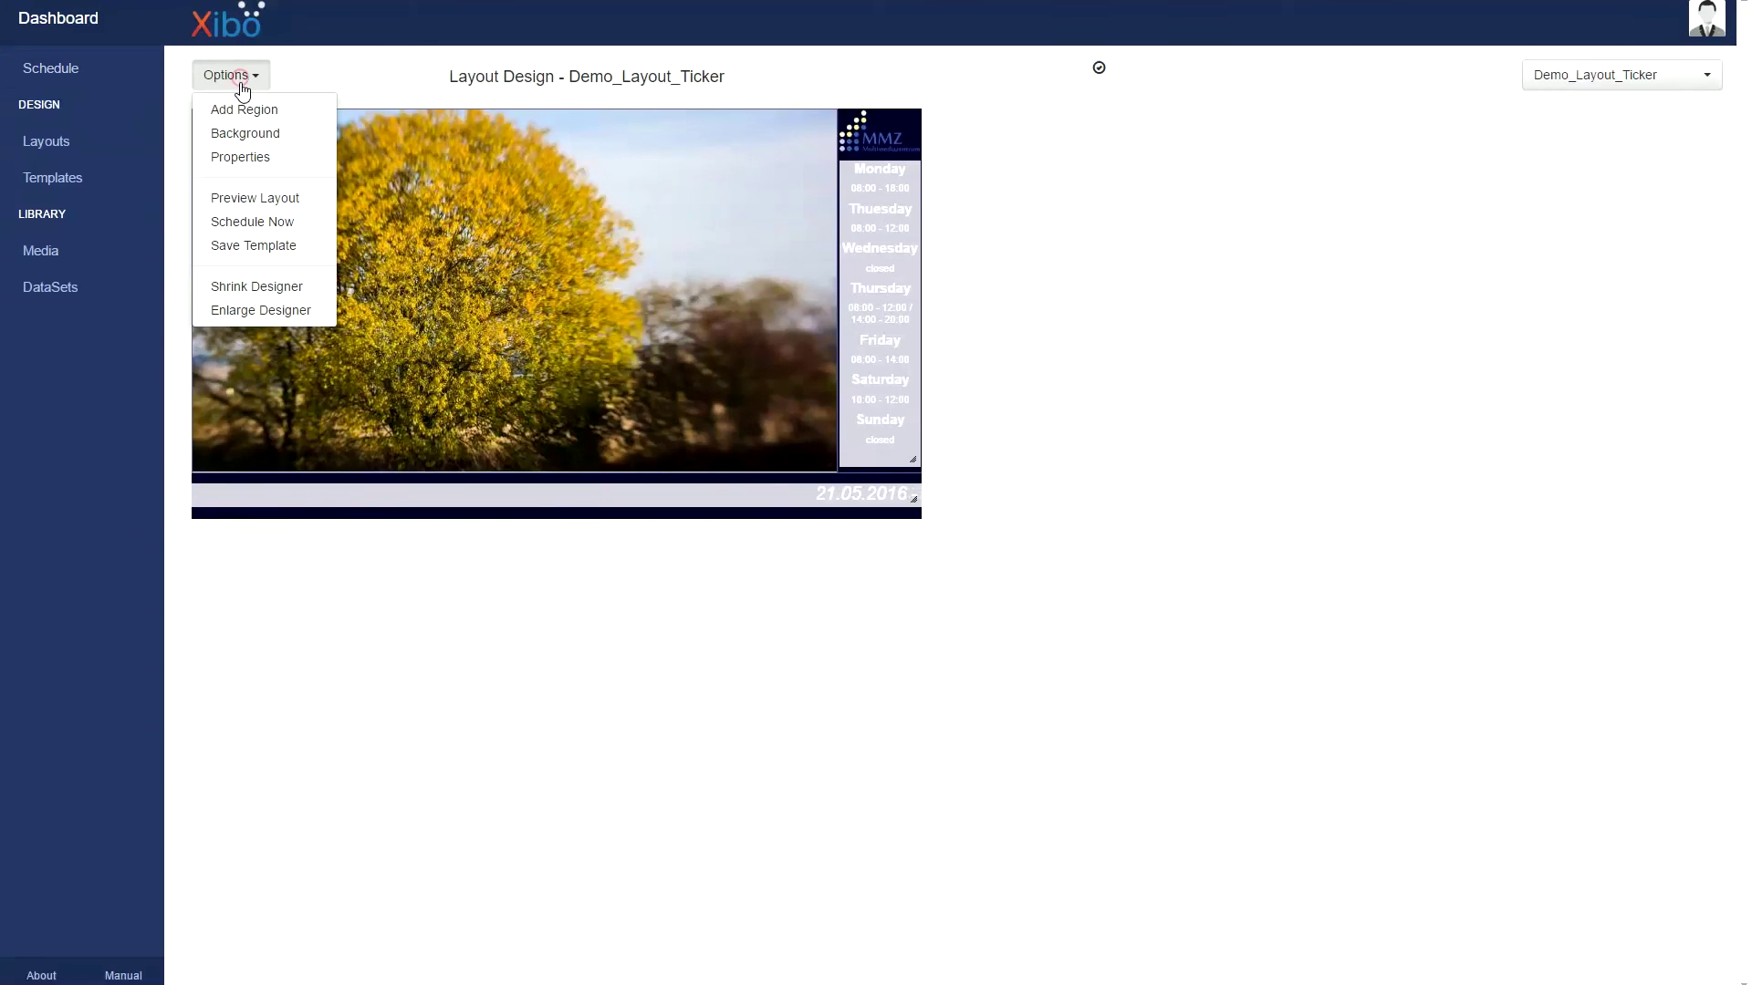
left_click(280, 197)
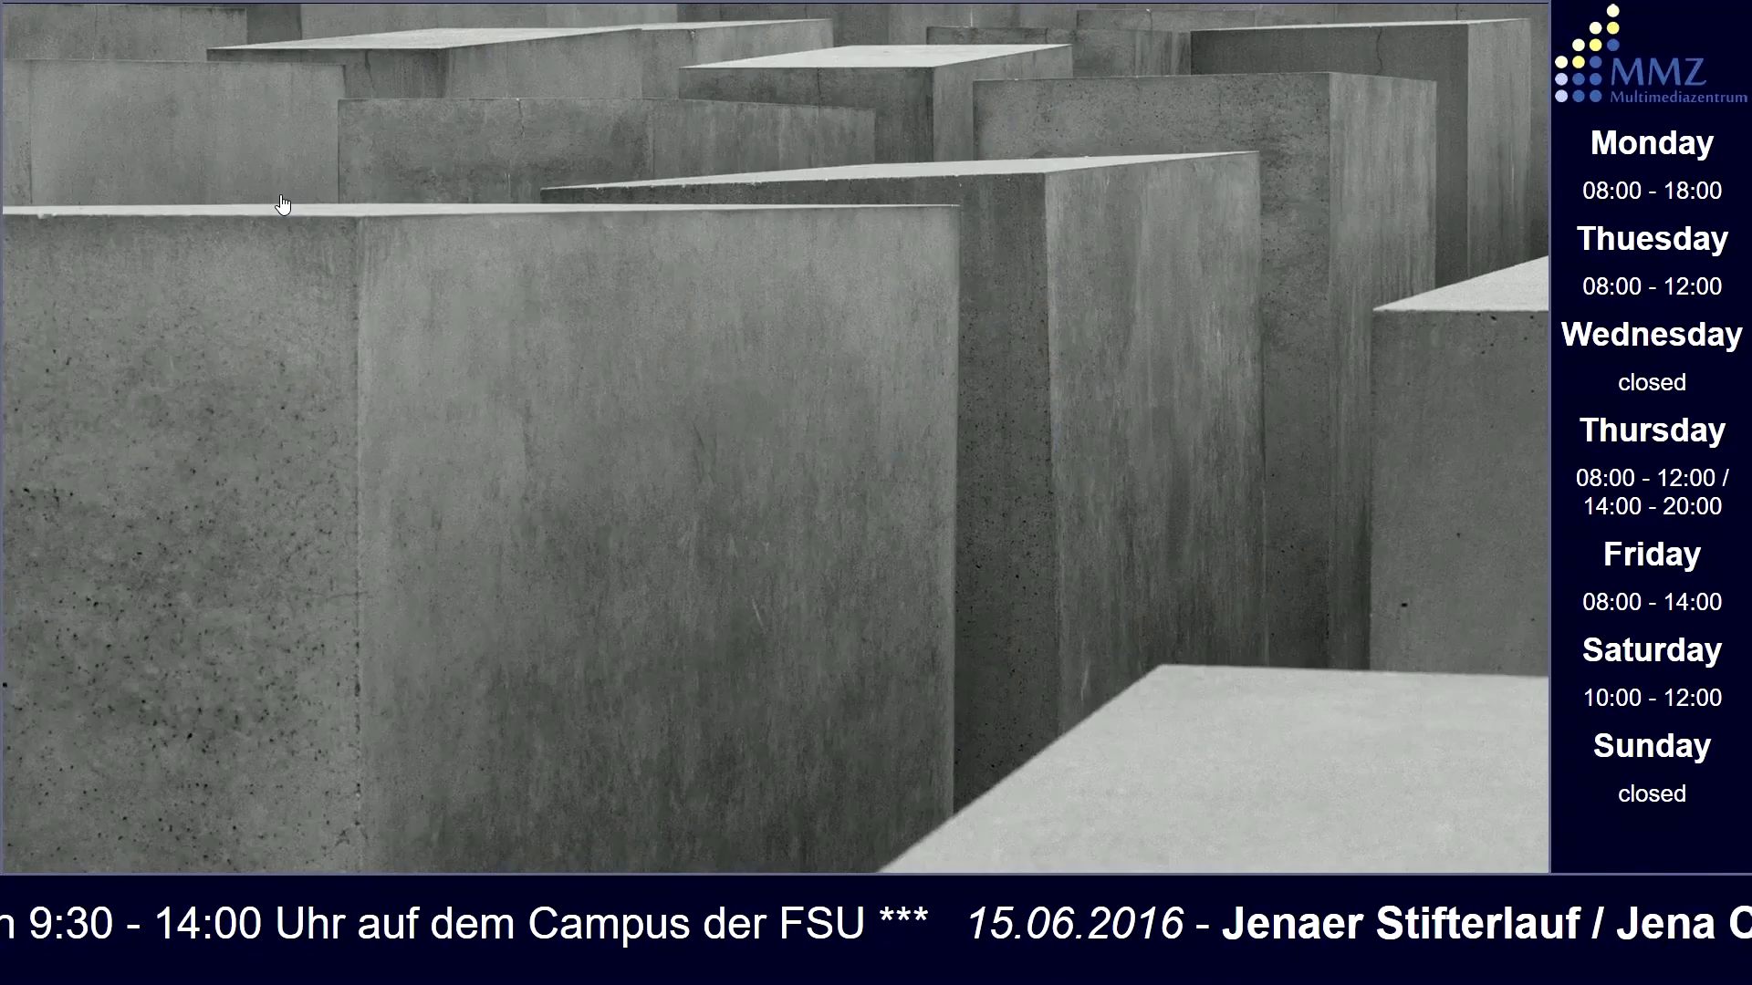
key("ctrl+w")
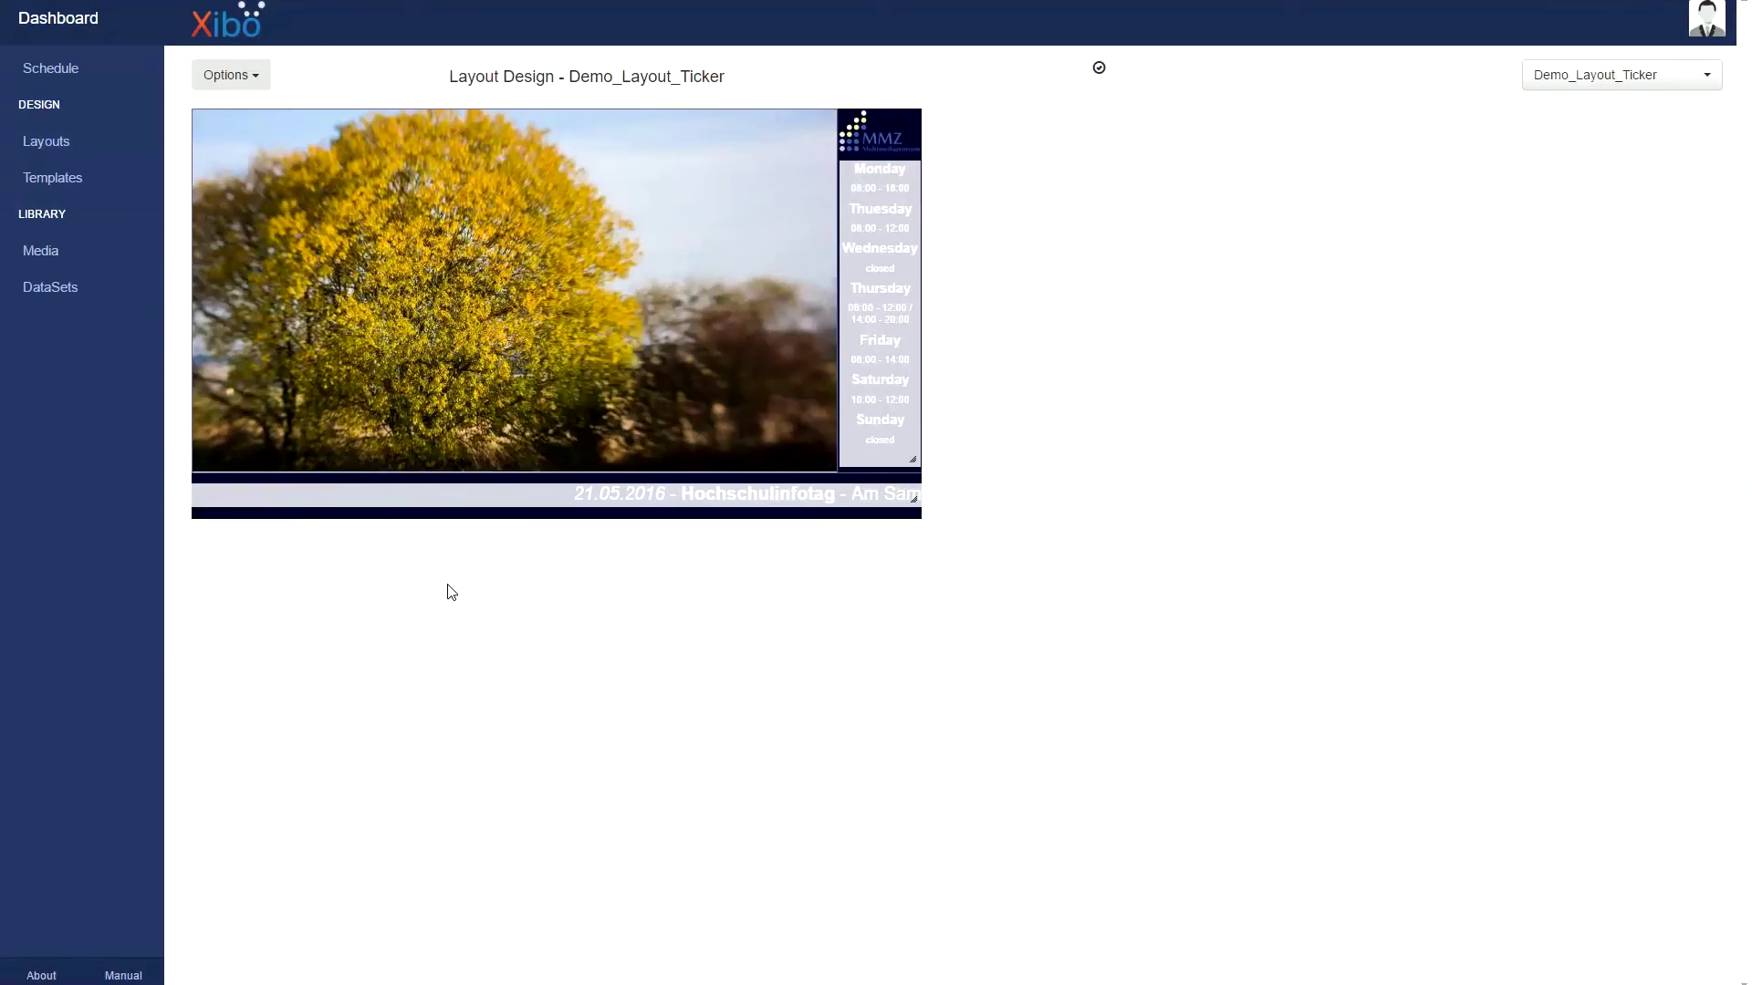
Reopen the ticker's settings from its region and change the effect to Flip Vertical.
double_click(483, 504)
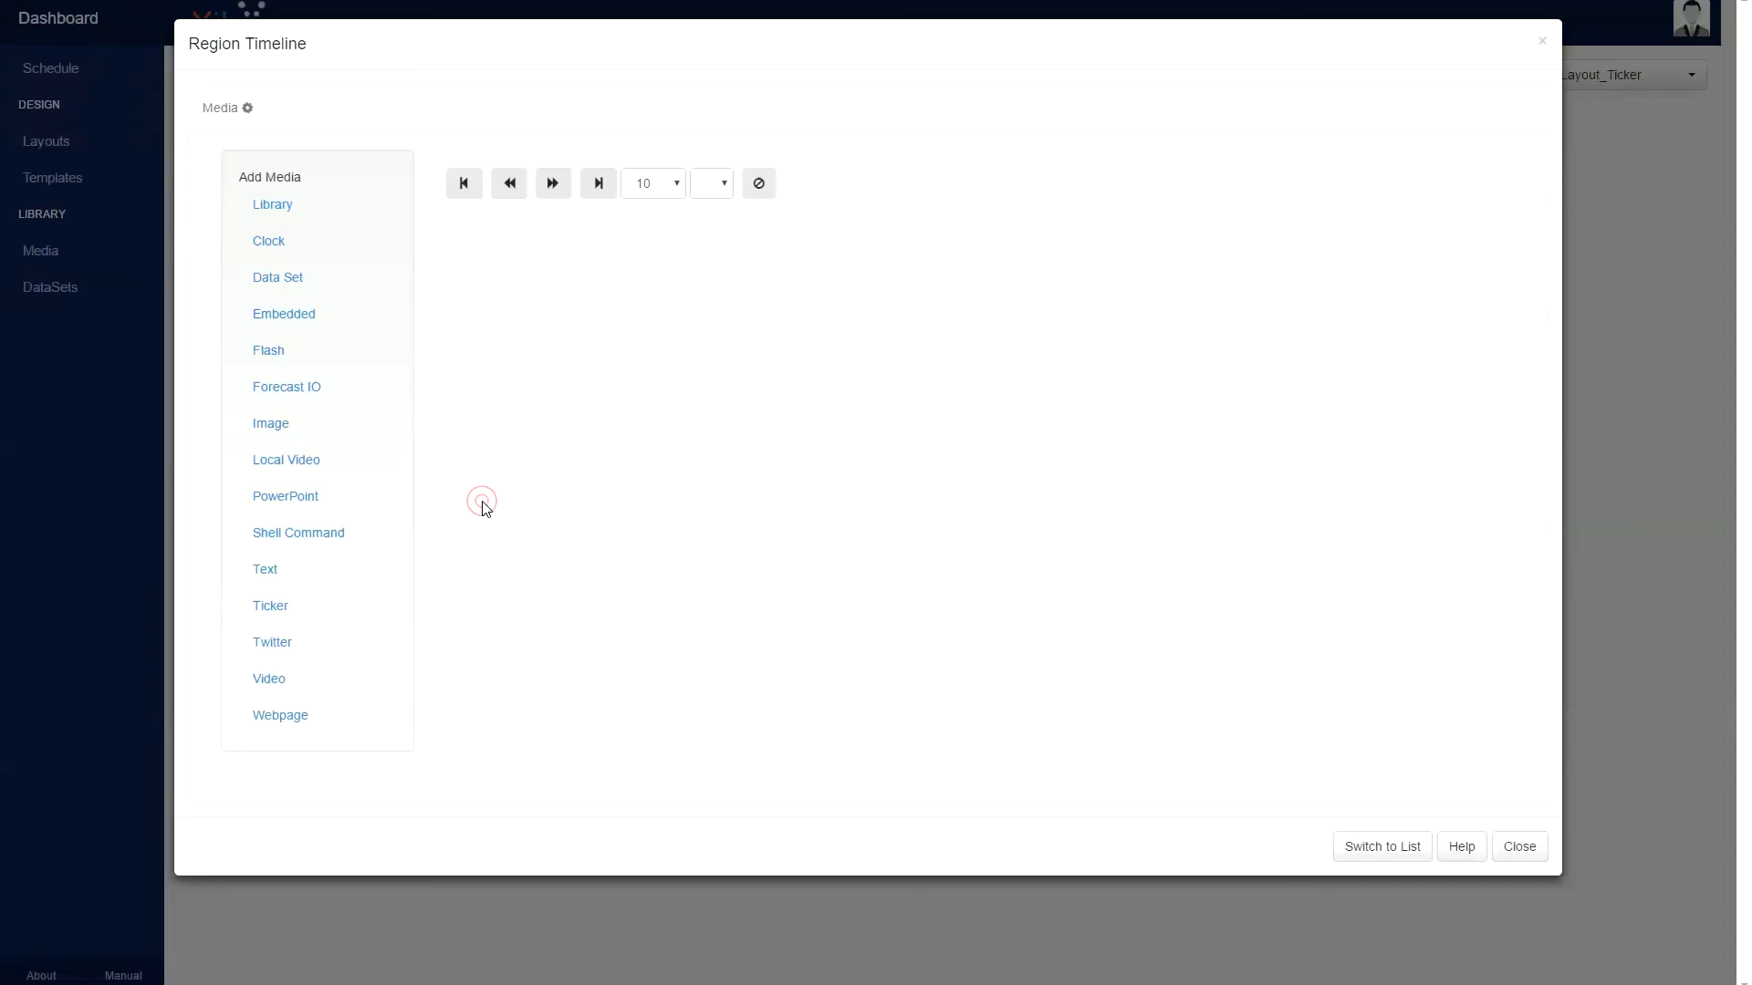
left_click(1487, 217)
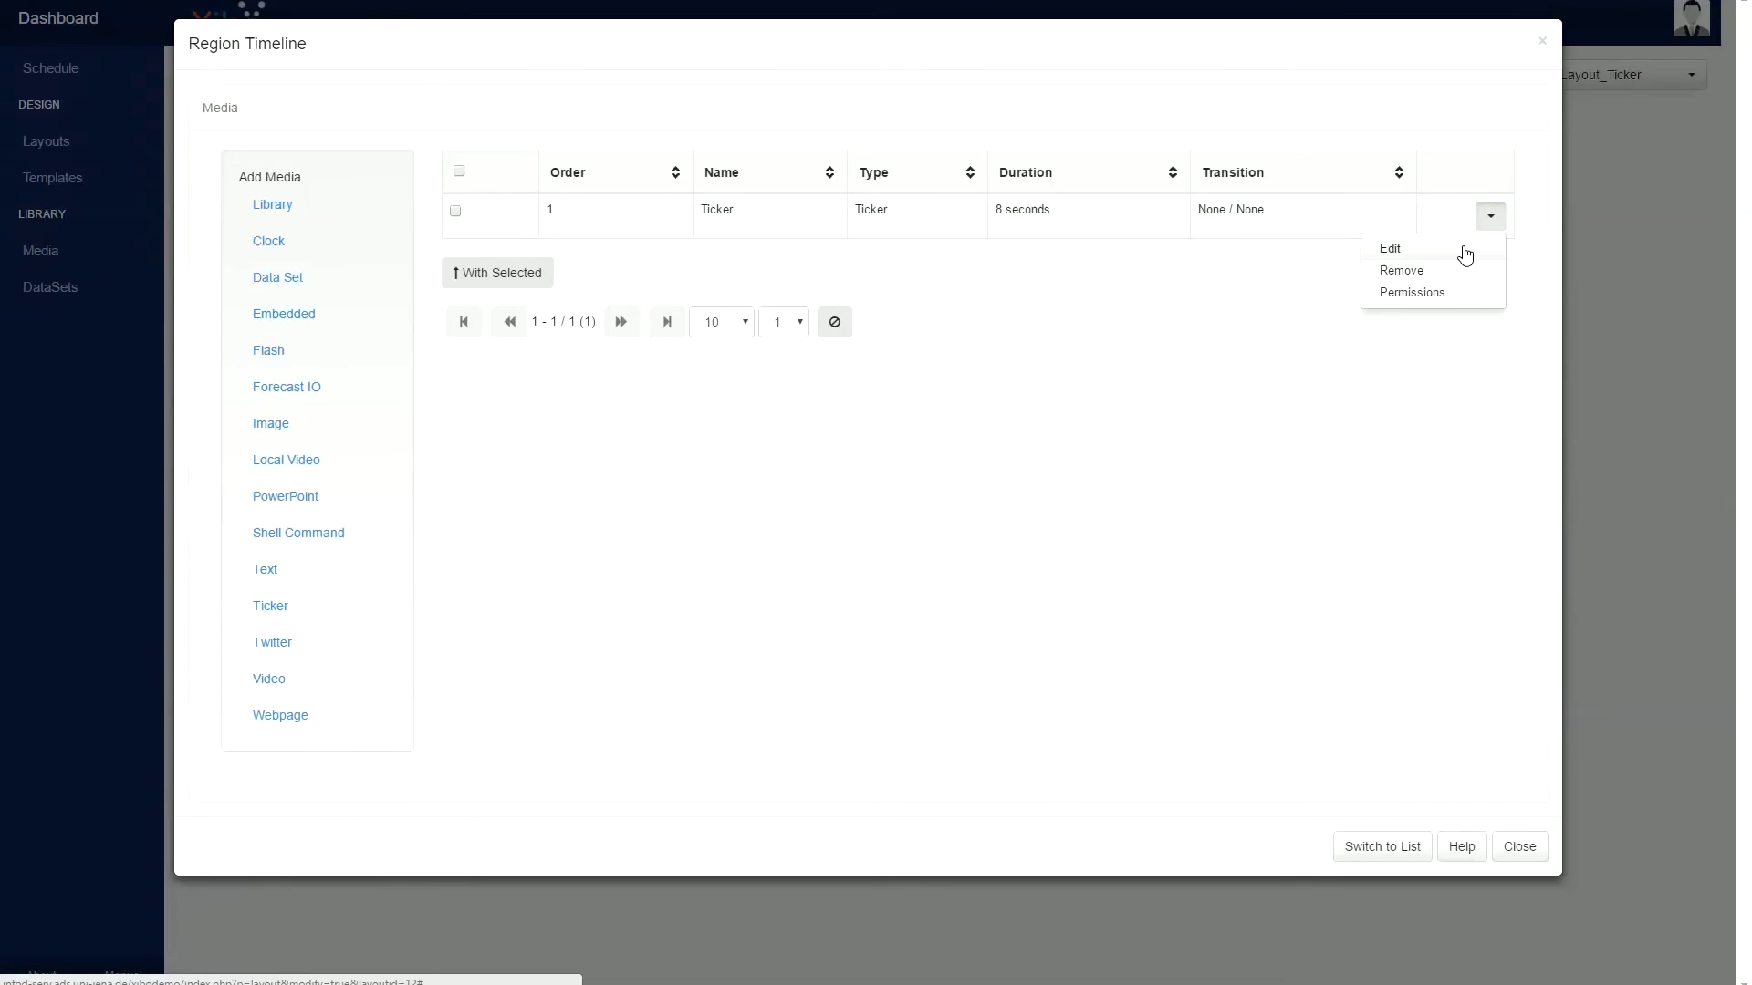
left_click(1465, 252)
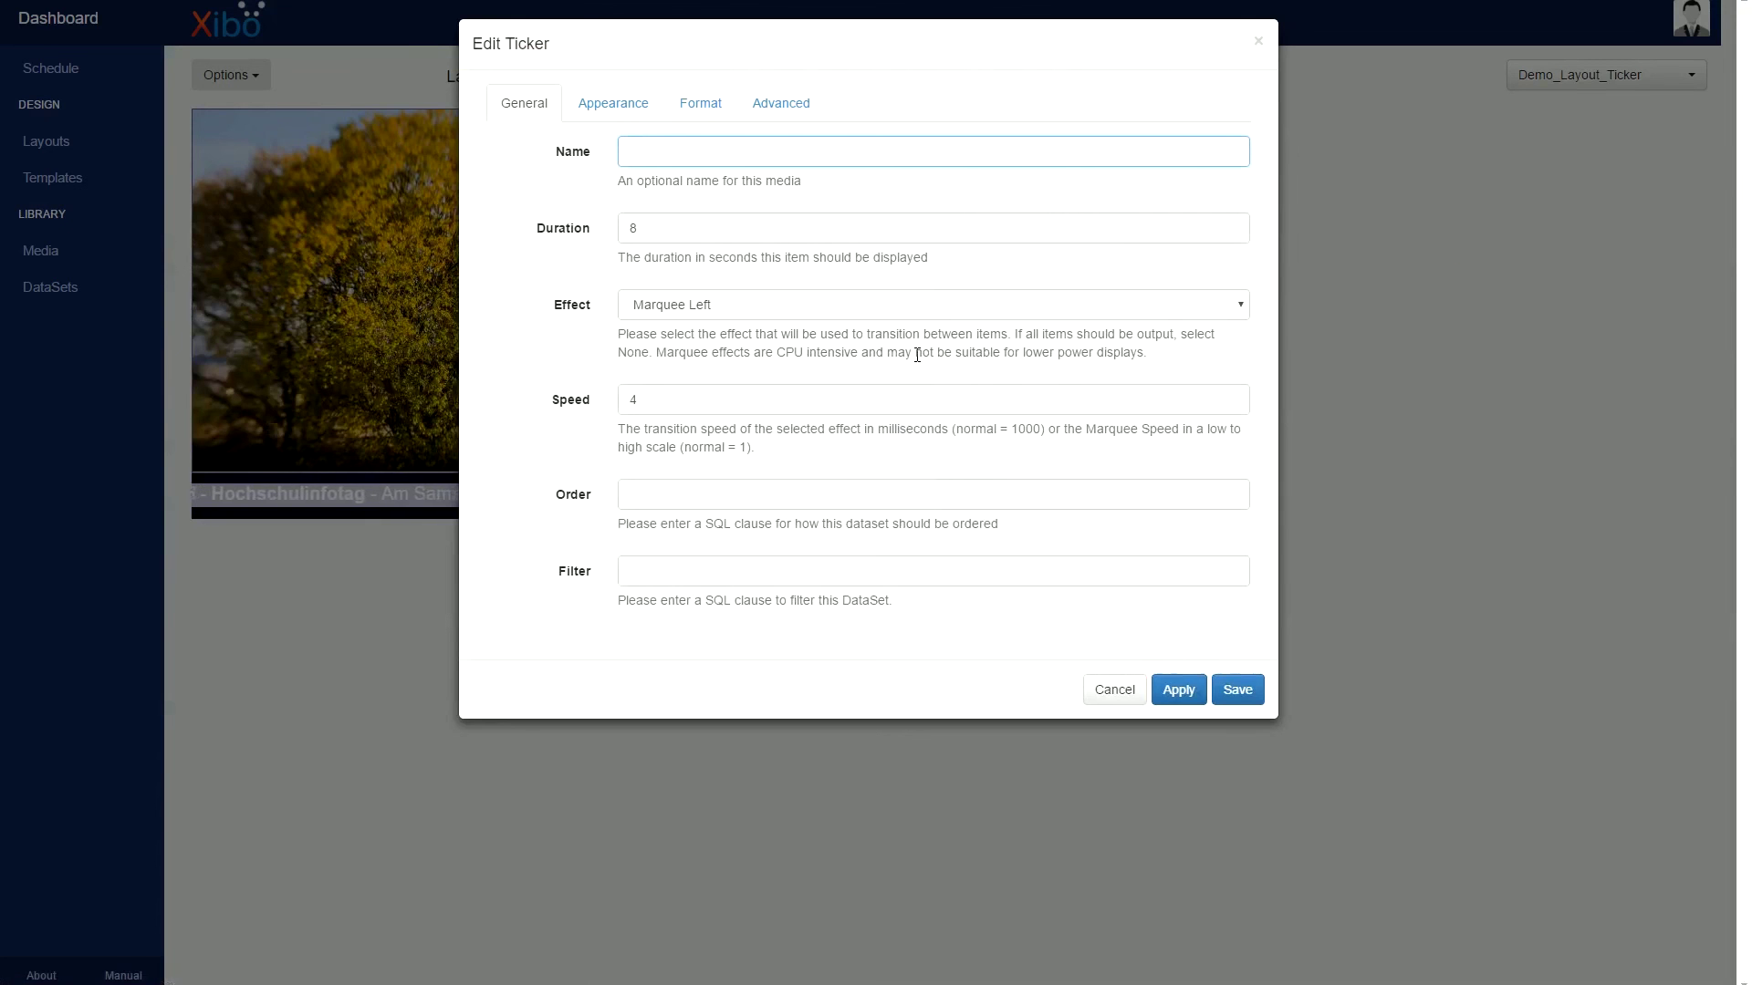
left_click(899, 318)
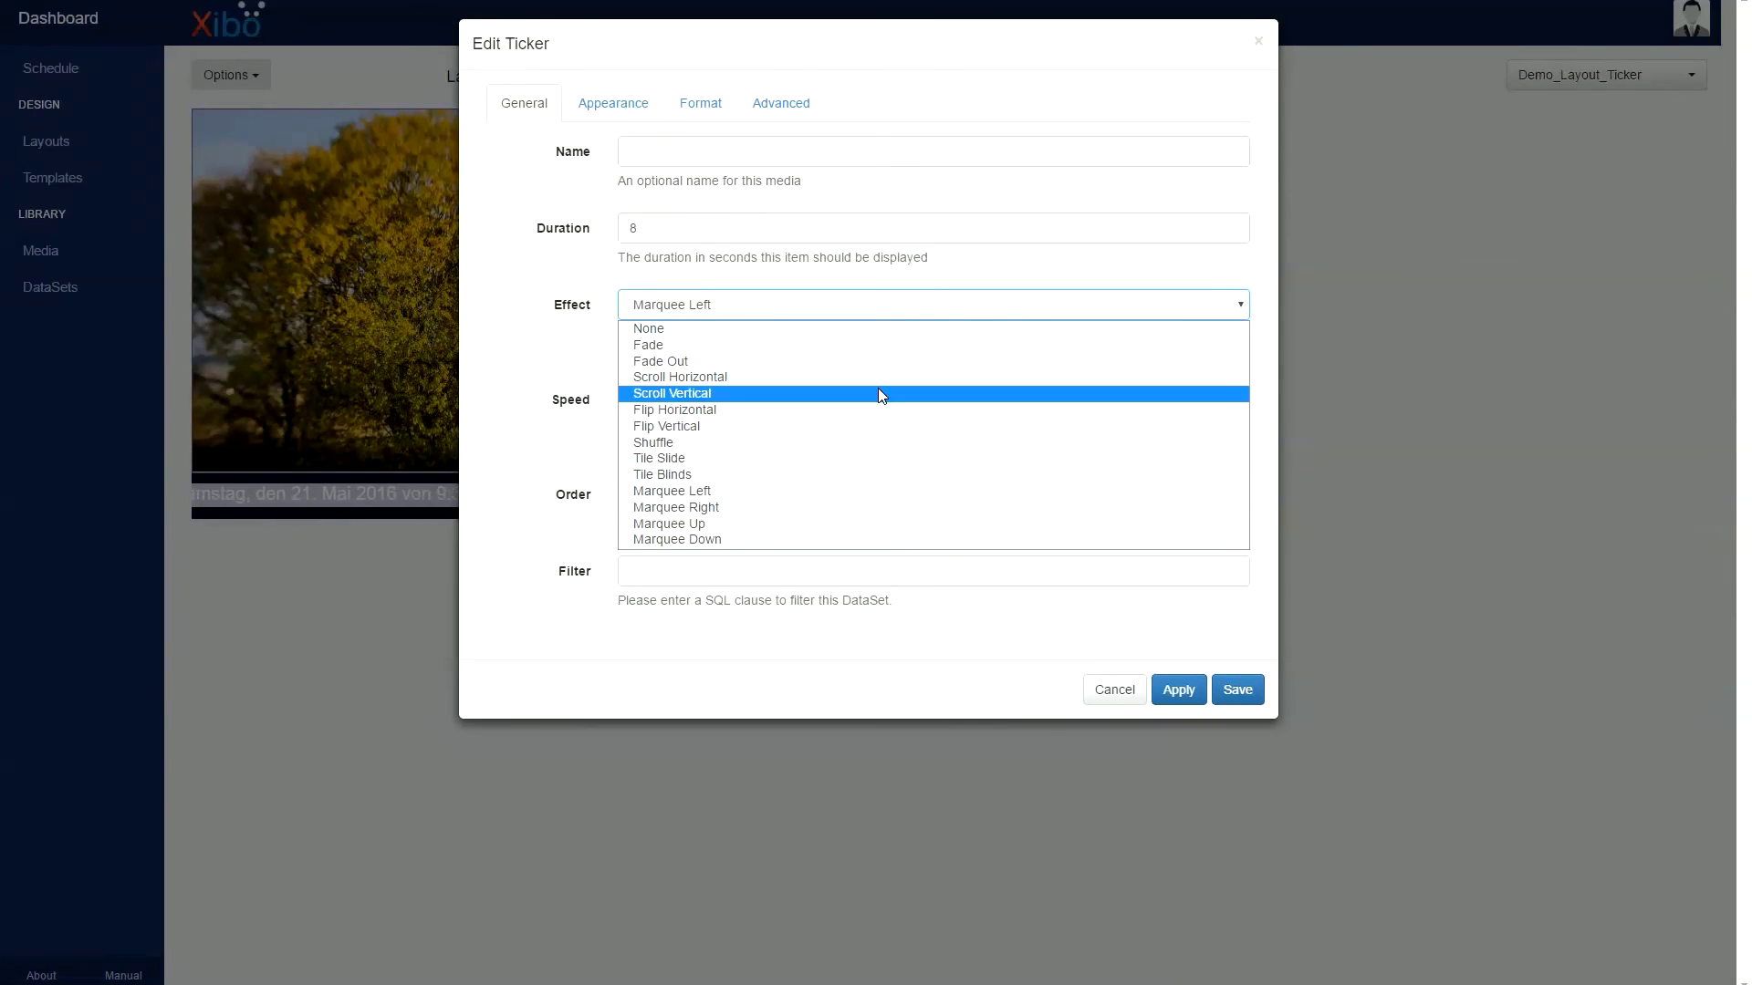
left_click(857, 434)
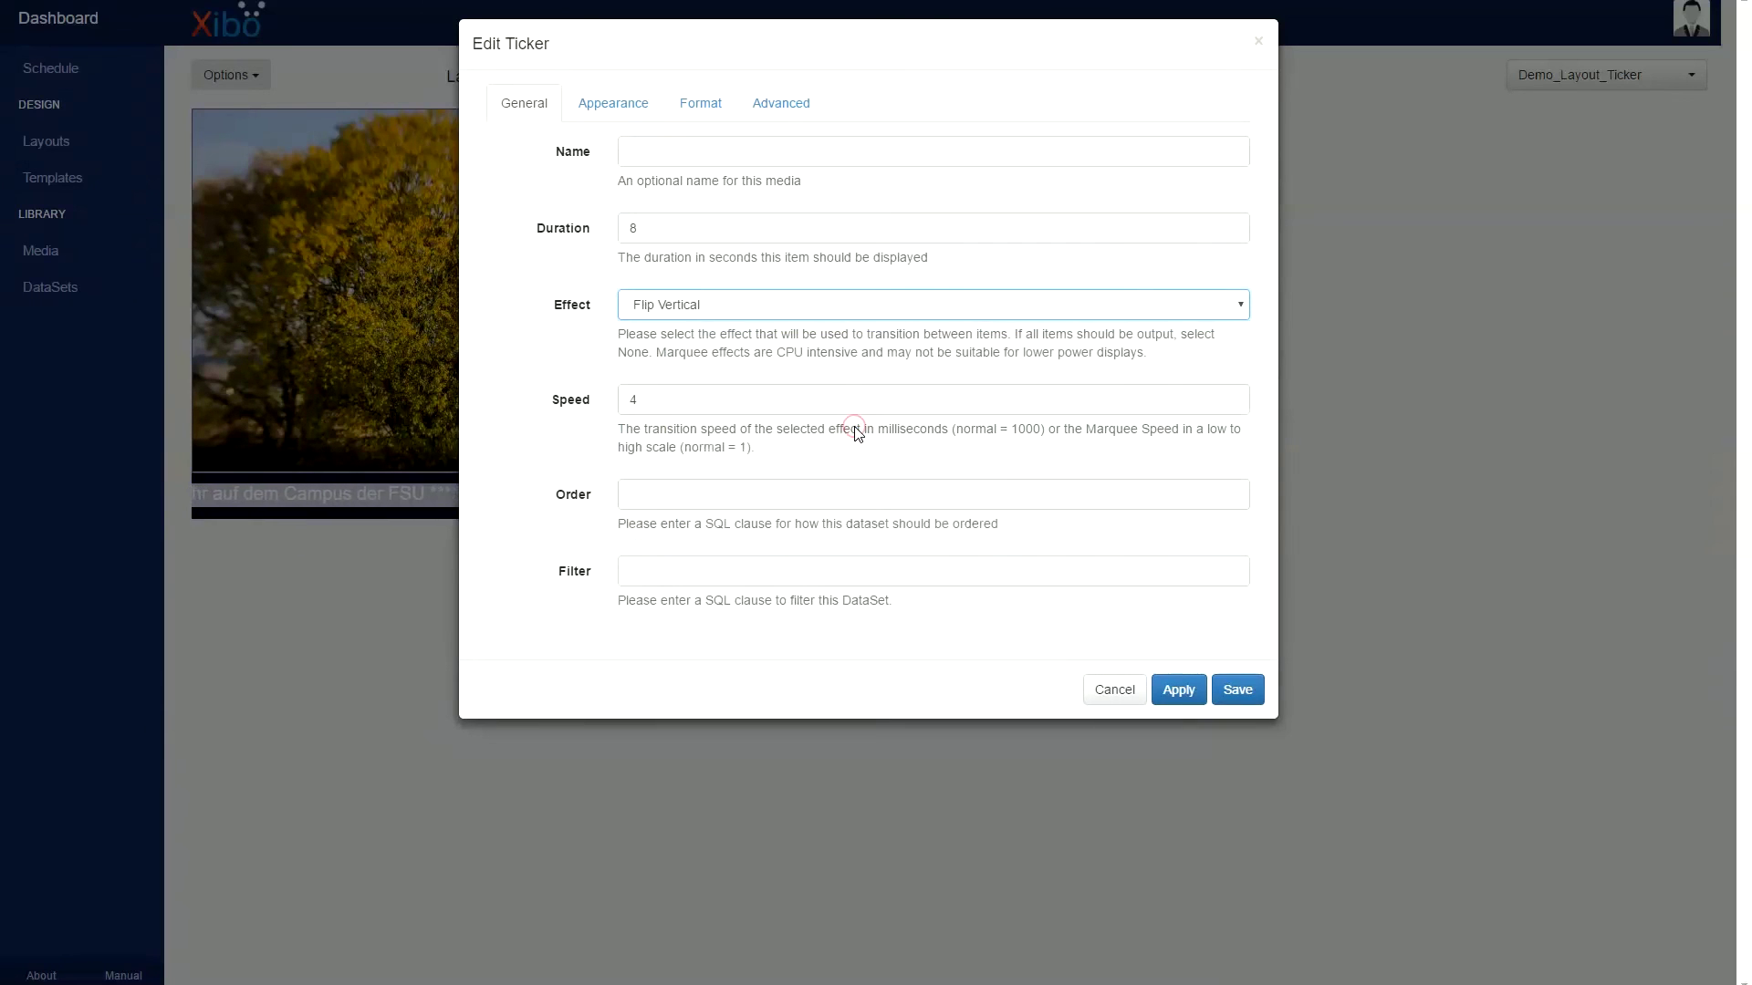
Remove the hyphen before the Details placeholder in the ticker template and put Details on its own line.
left_click(703, 110)
left_click(646, 110)
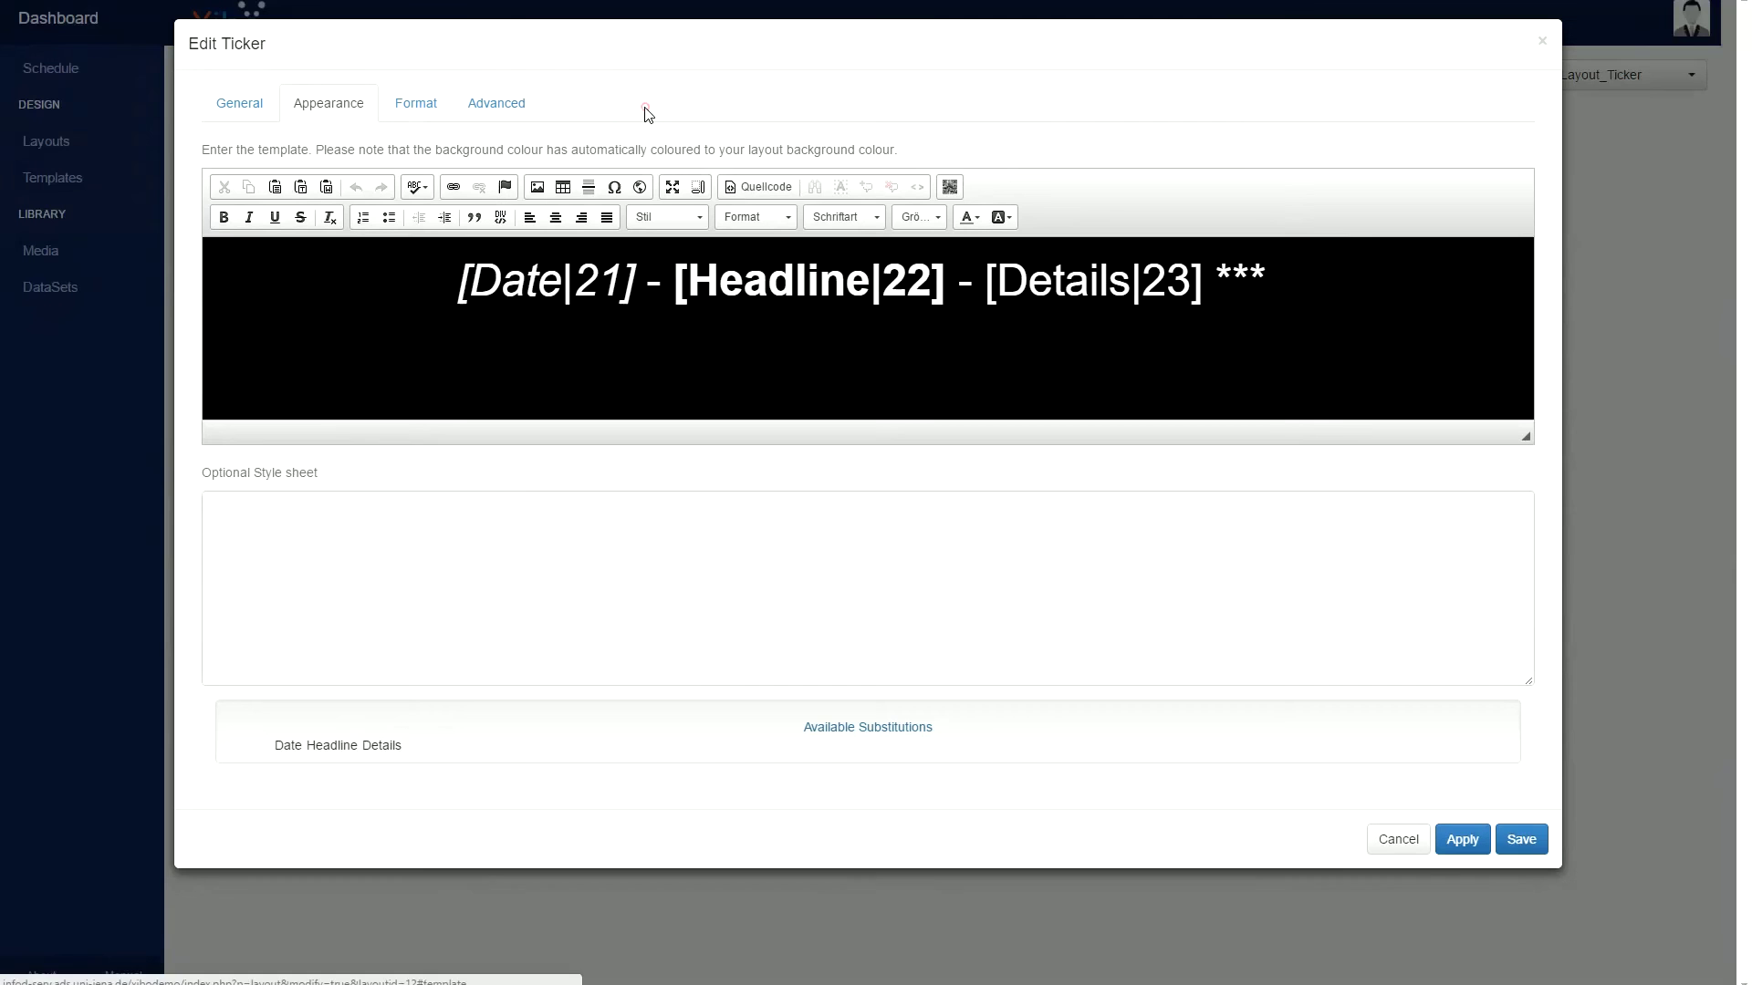
left_click(981, 290)
key("BackSpace")
key("BackSpace")
key("BackSpace")
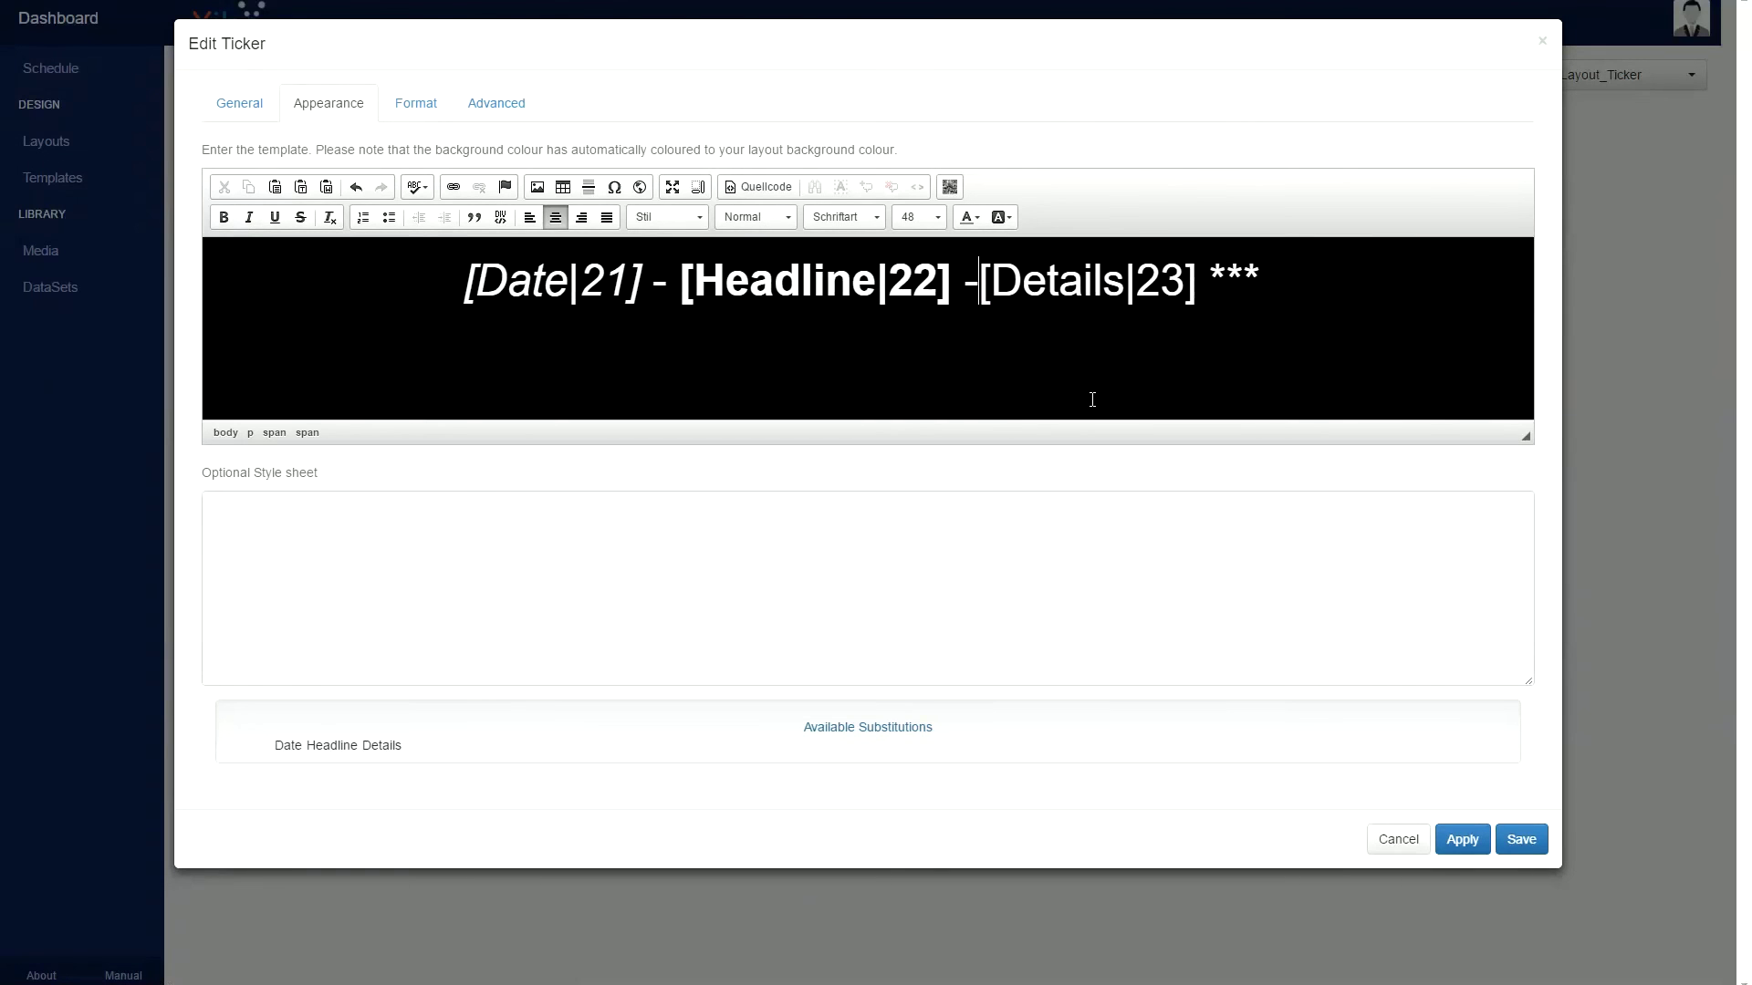
key("Return")
Delete the "***" separator after the Details placeholder.
key("End")
key("BackSpace")
key("BackSpace")
key("BackSpace")
key("BackSpace")
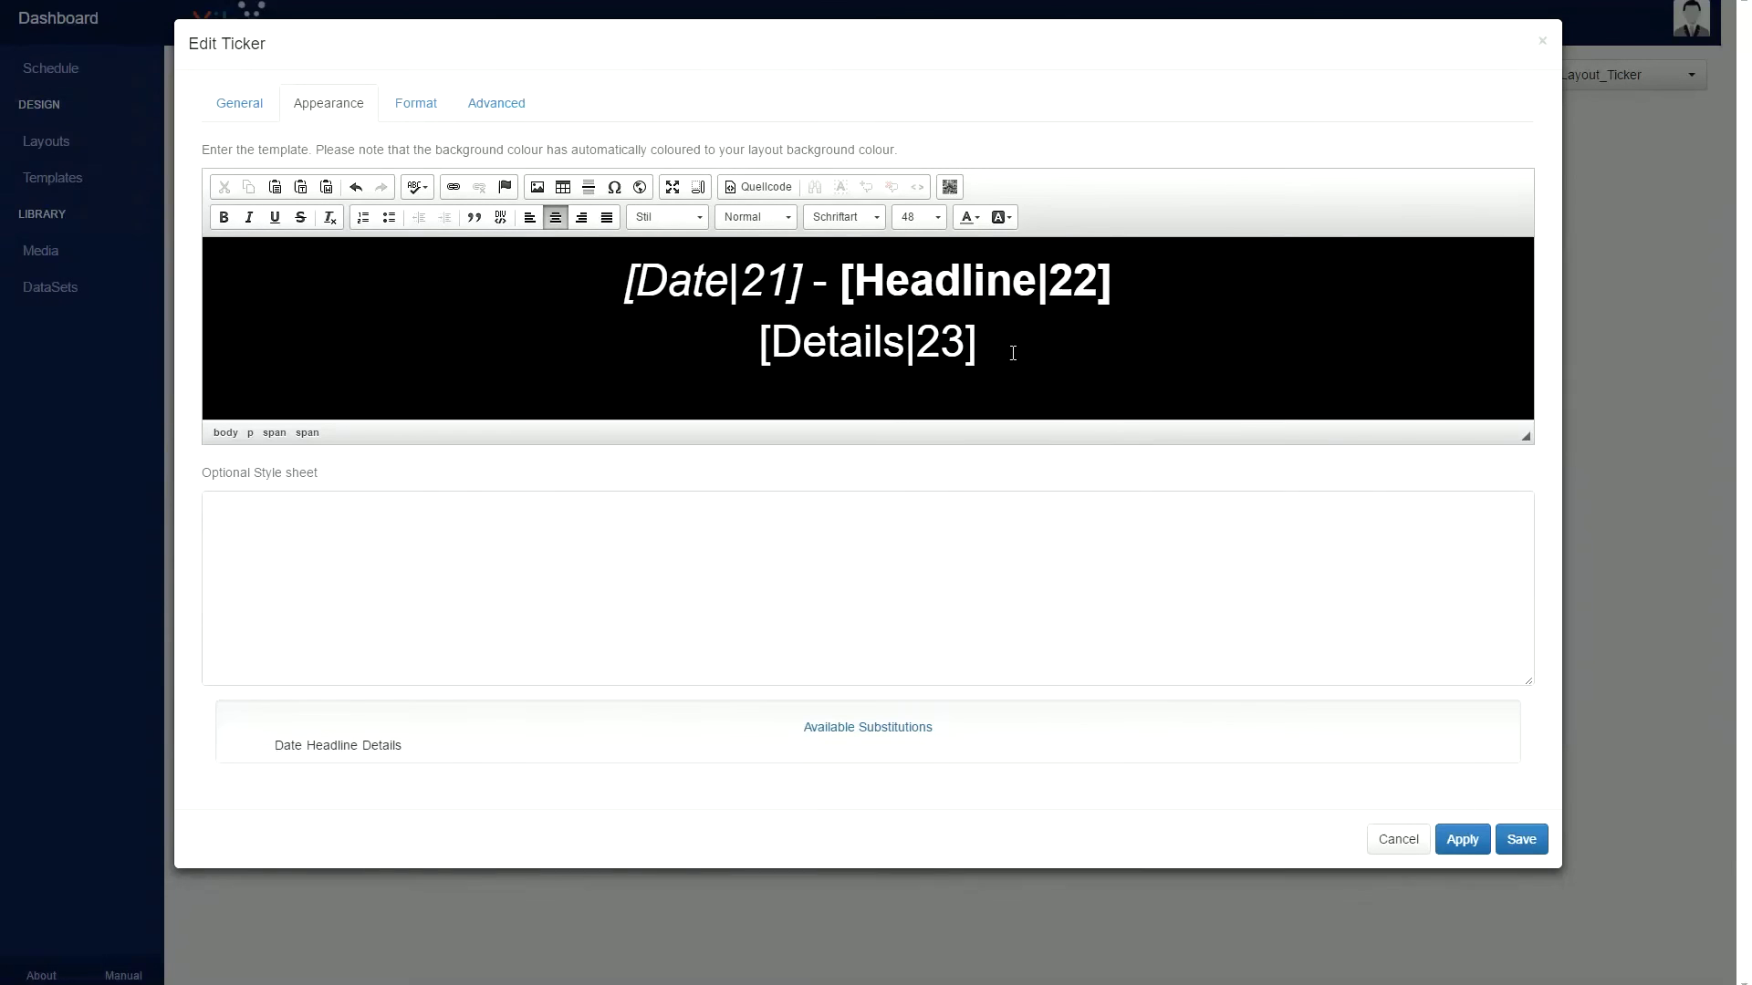
Set the Details line to font size 36 and save the ticker.
left_click_drag(1030, 362, 712, 347)
left_click(920, 221)
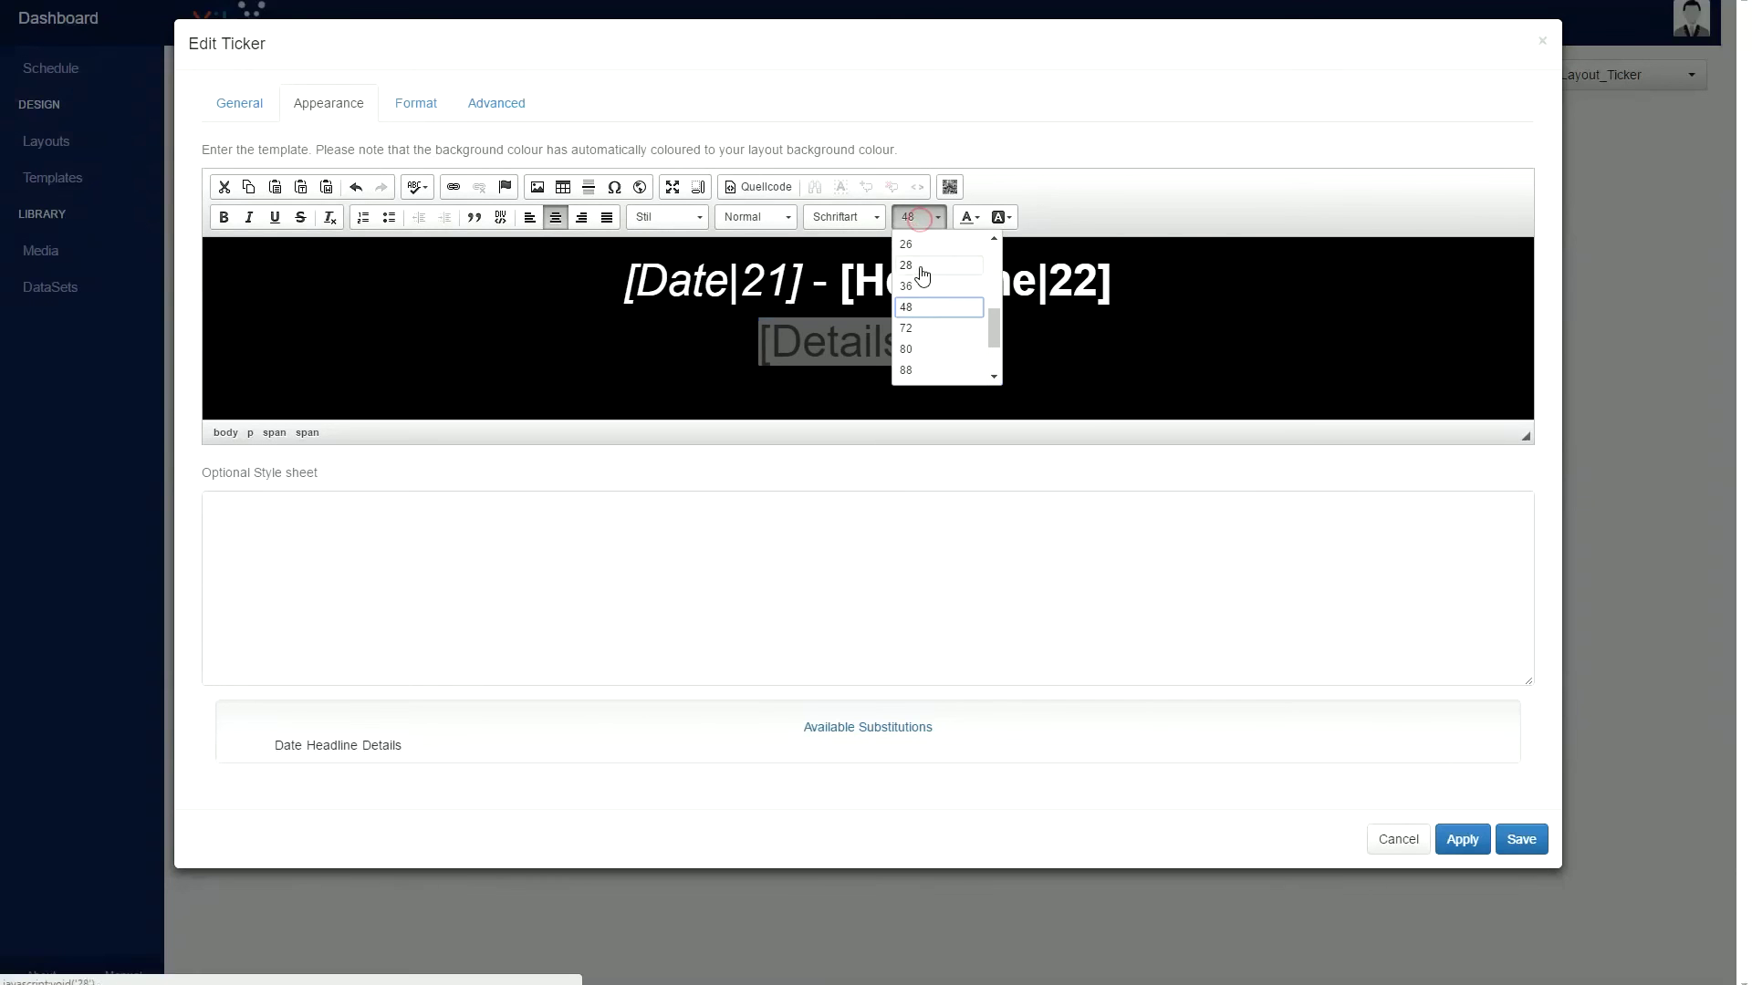
left_click(922, 264)
left_click(1520, 839)
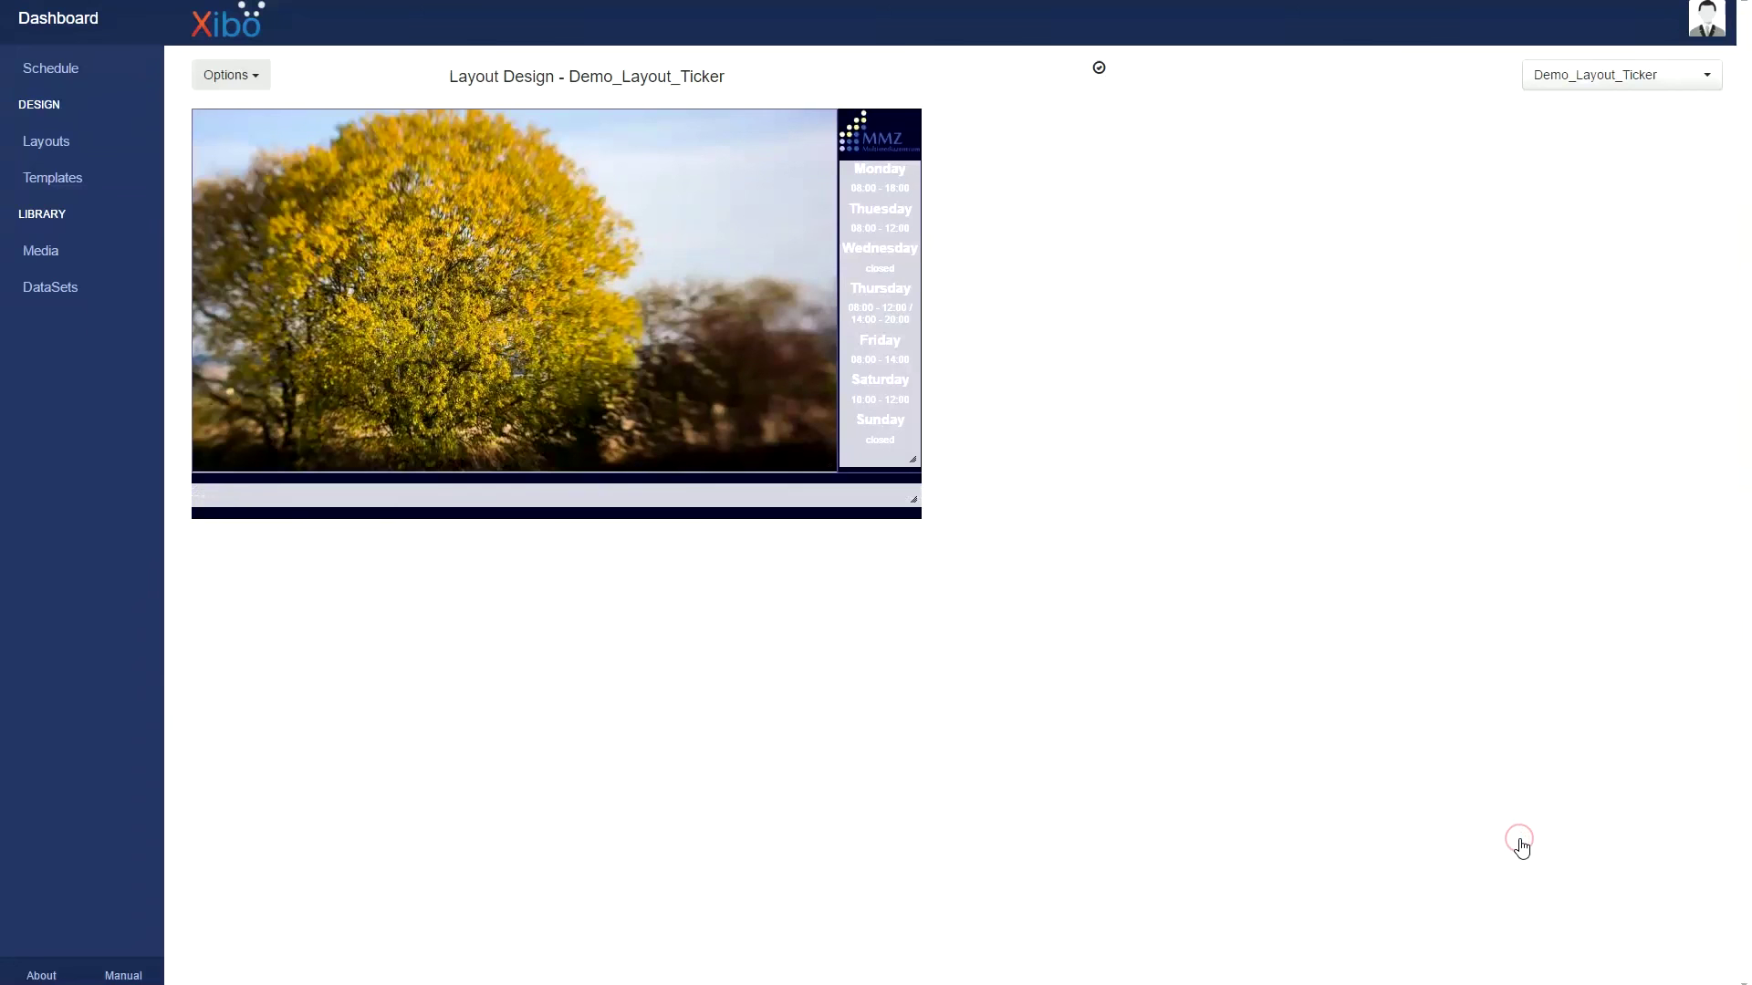
Enlarge the ticker region to fill the strip below the image so both text lines fit, and save its position.
mouse_move(922, 513)
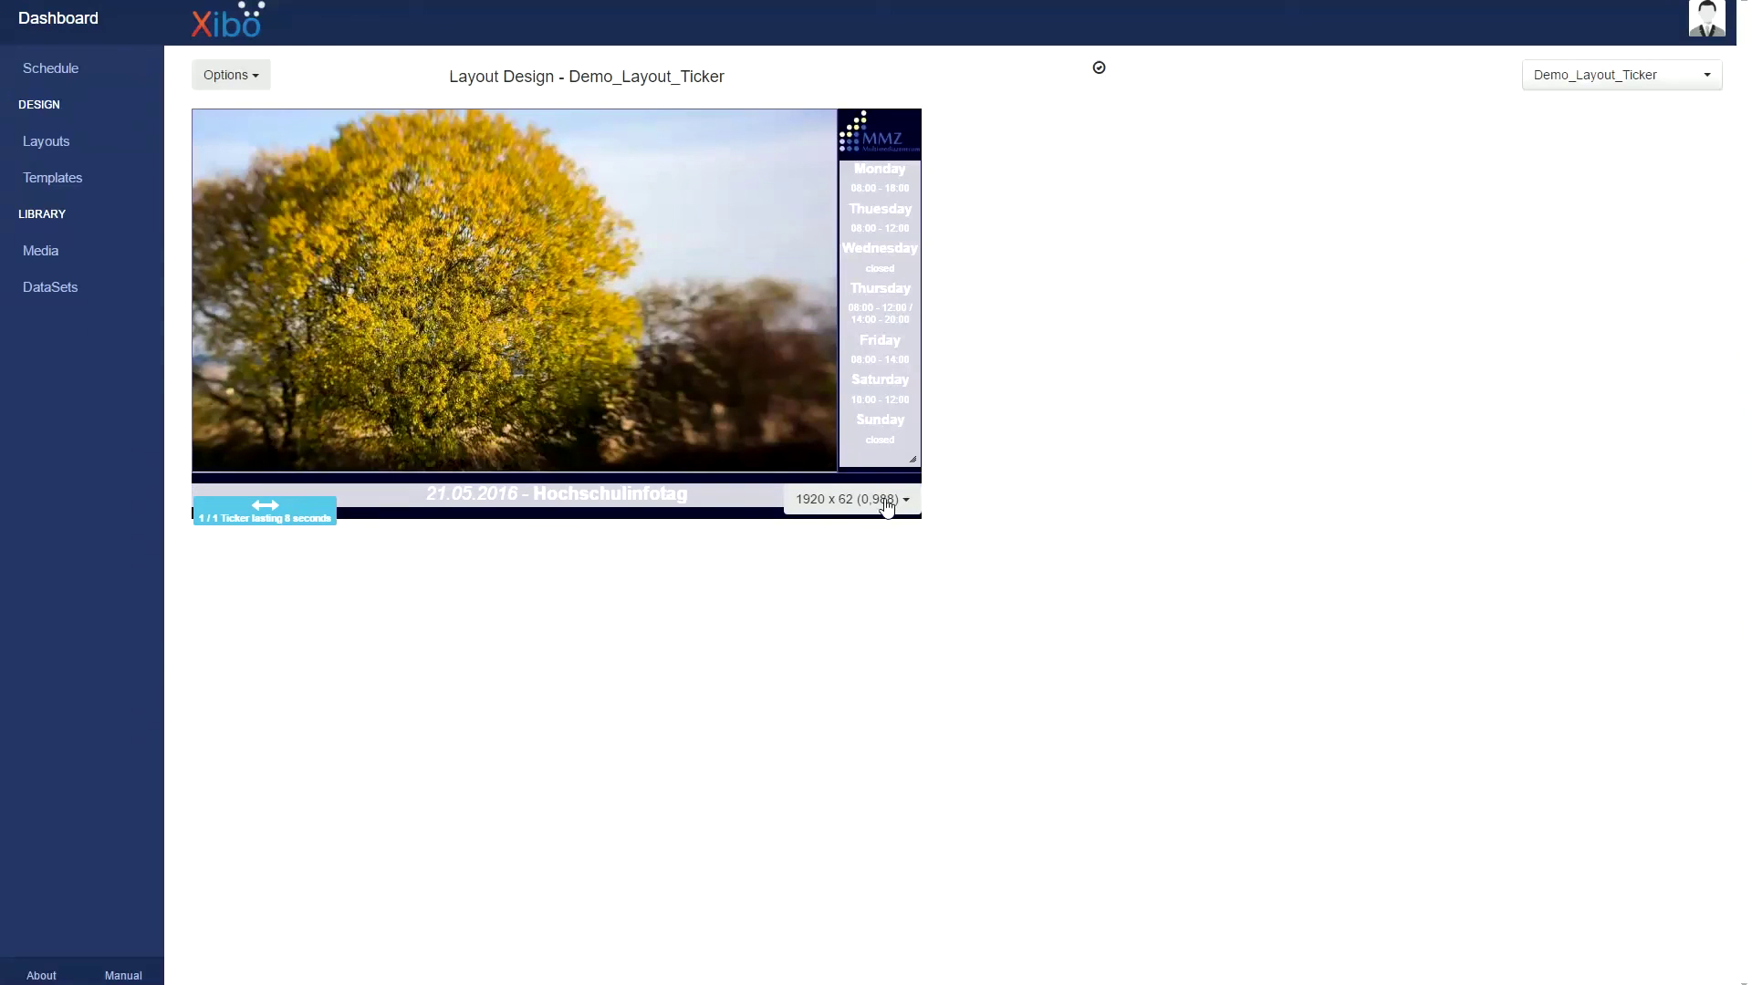
mouse_move(744, 505)
left_mouse_down()
mouse_move(722, 500)
mouse_move(722, 516)
left_mouse_up()
left_click(1254, 80)
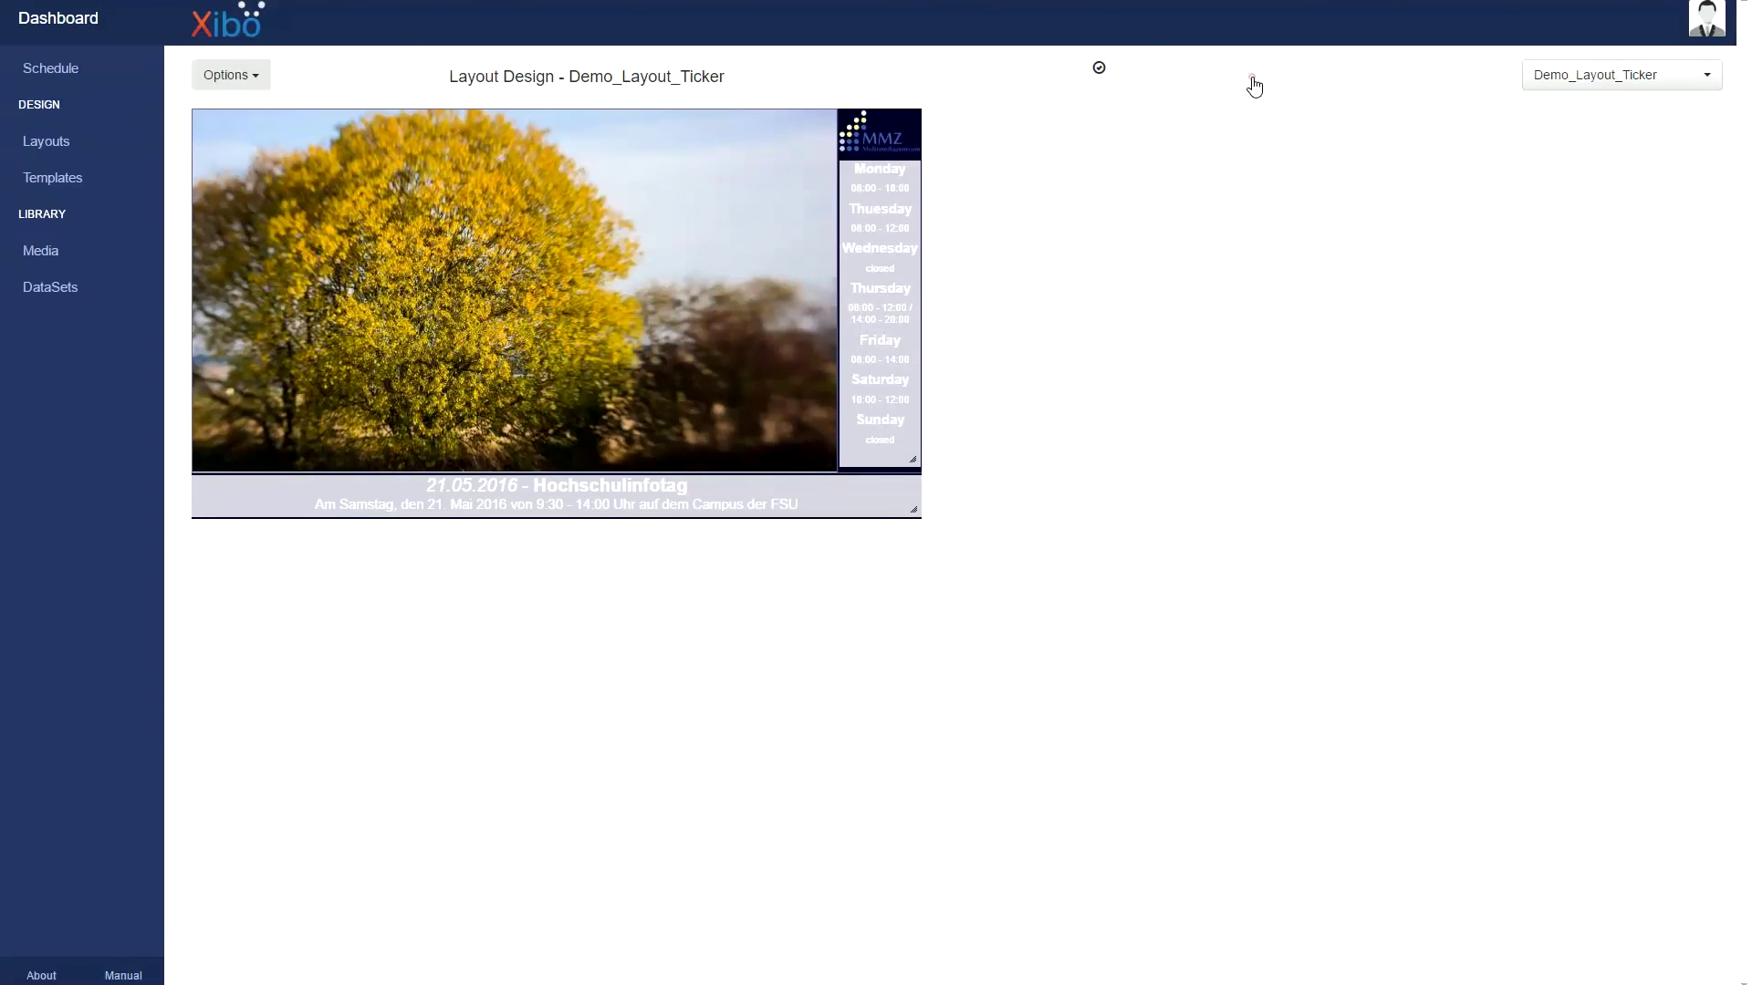
Preview the layout to check the two-line ticker with the vertical flip effect.
left_click(257, 77)
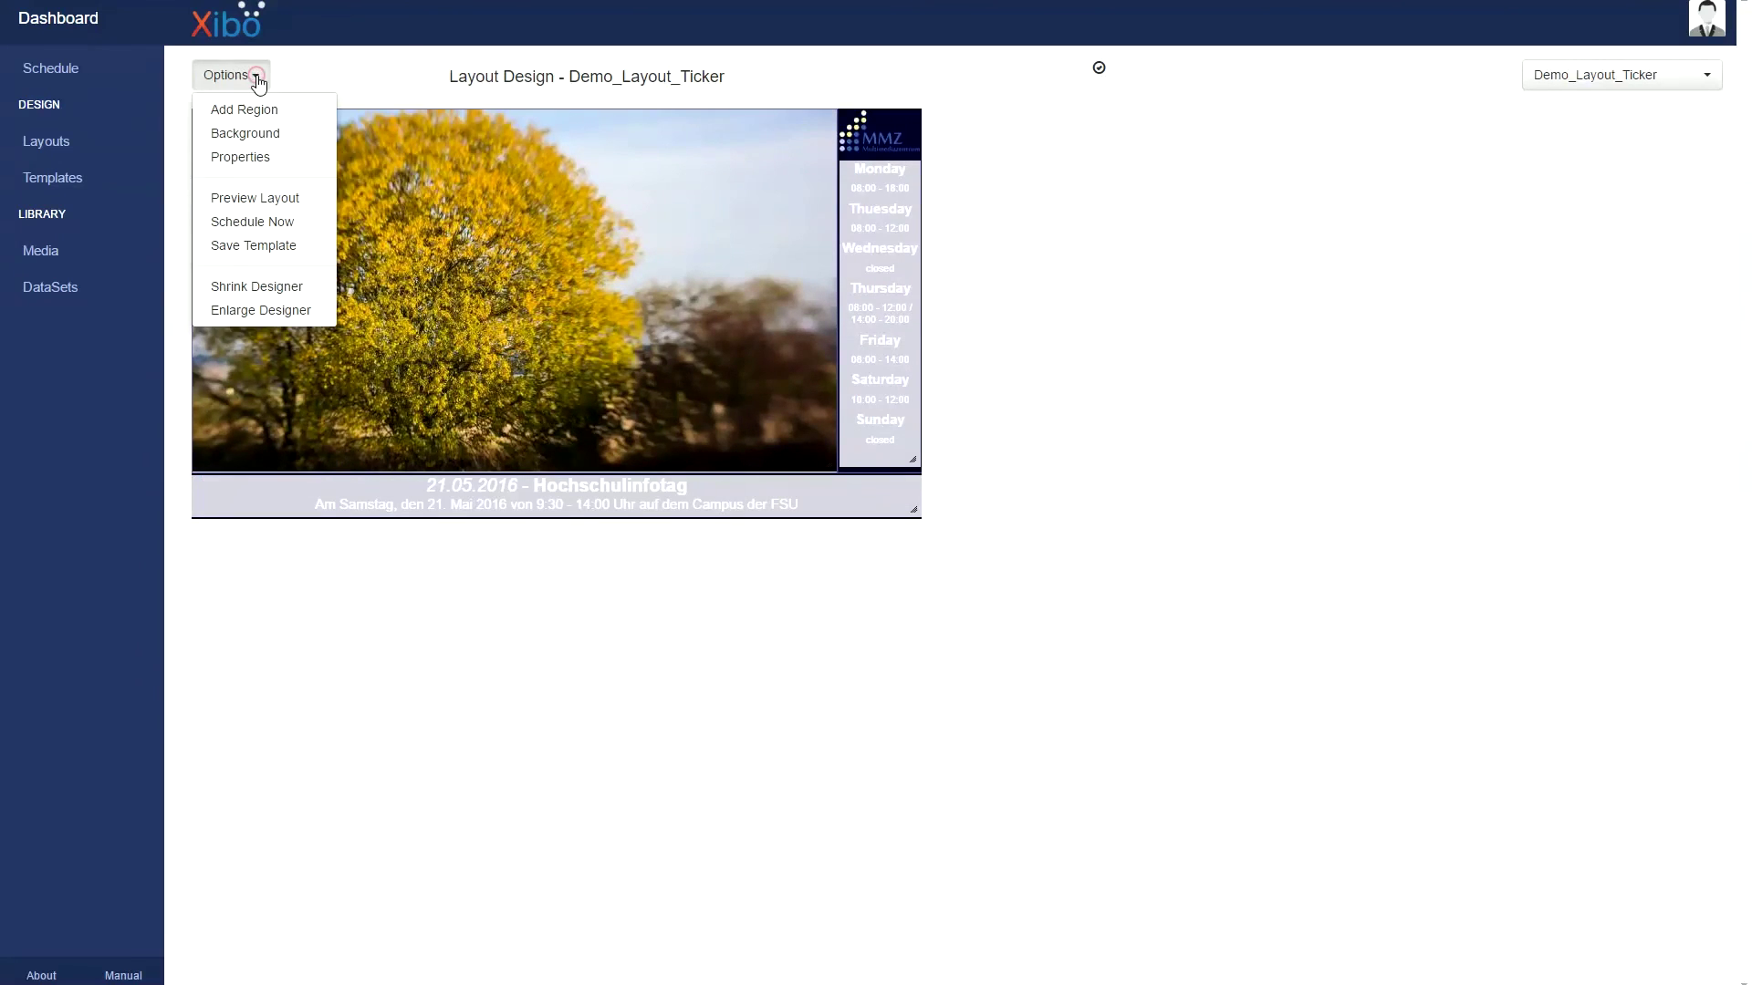
left_click(265, 199)
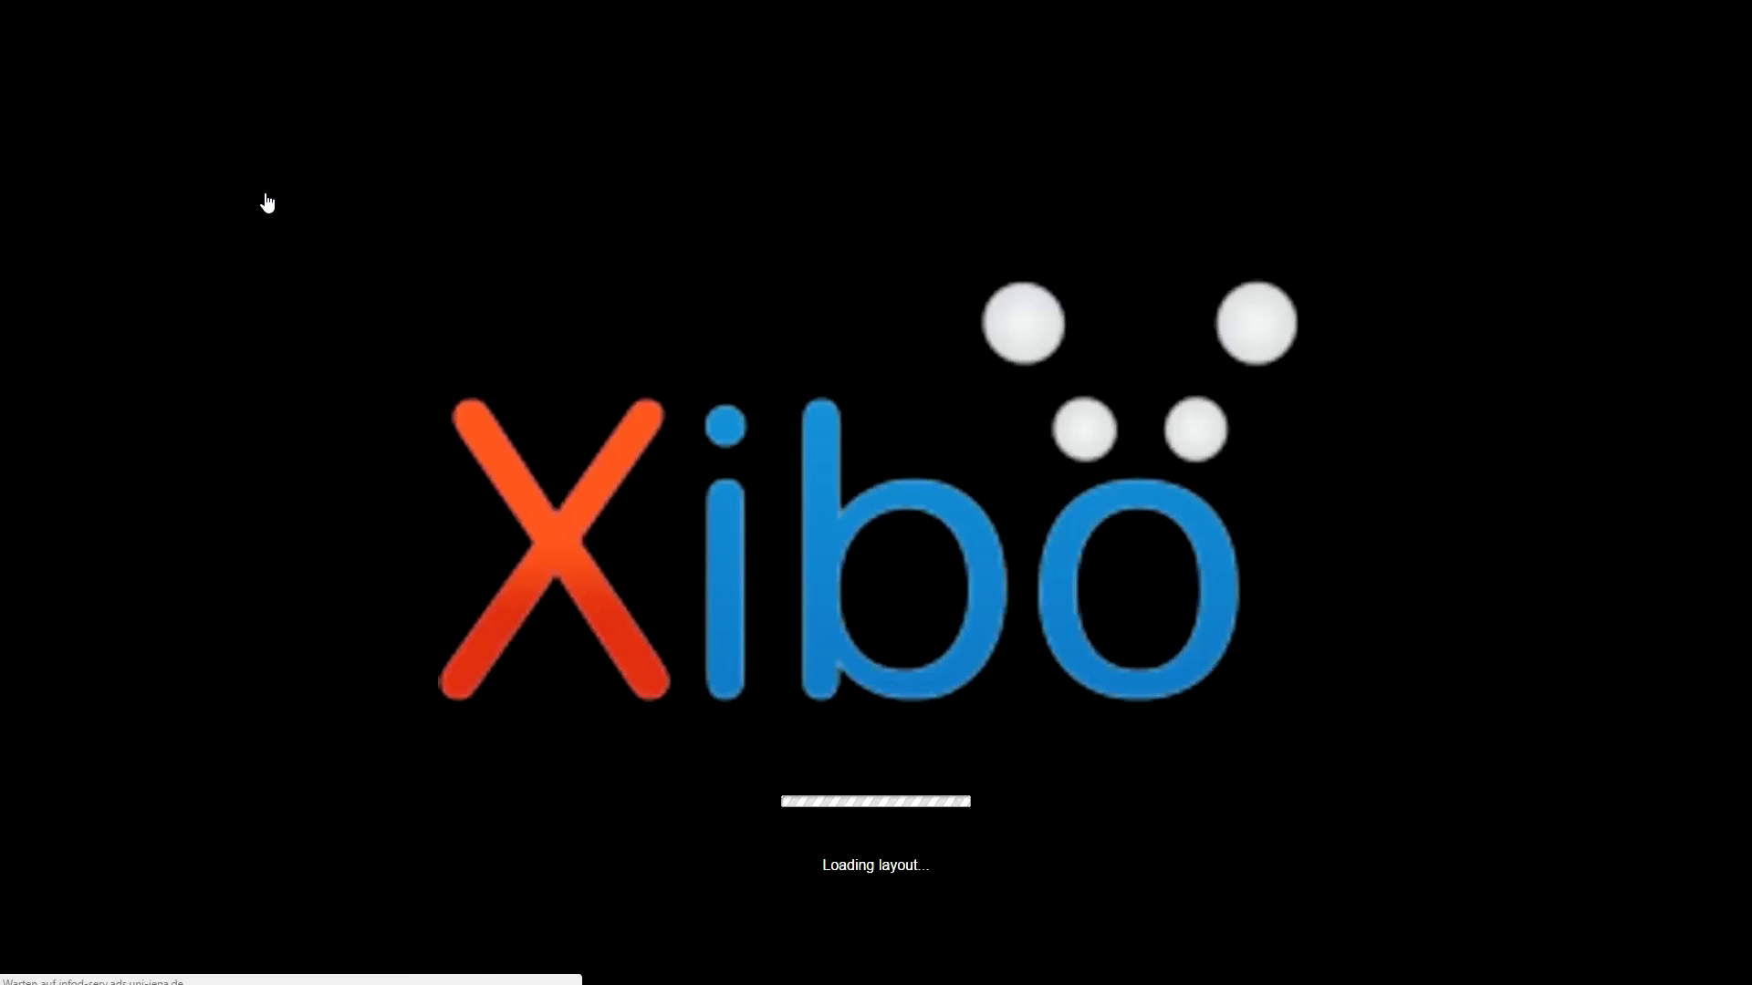